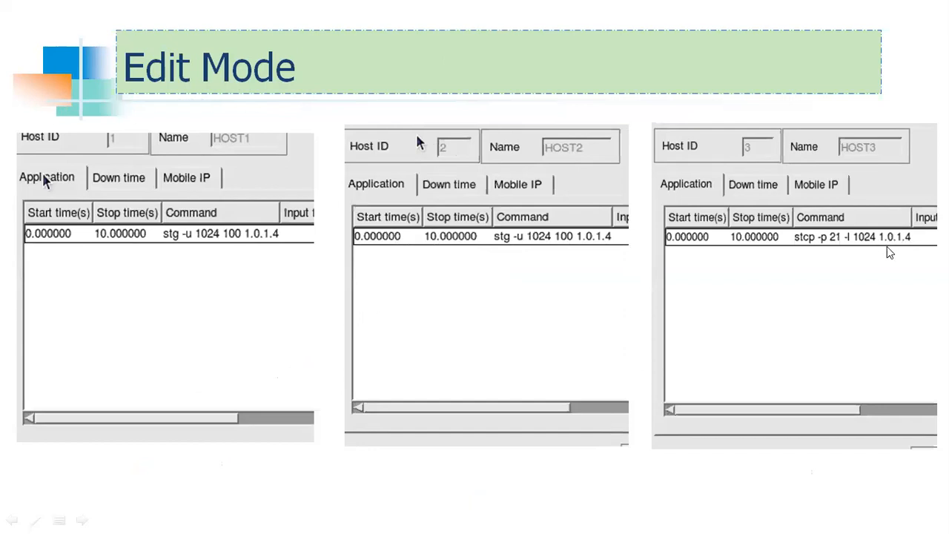
click(887, 247)
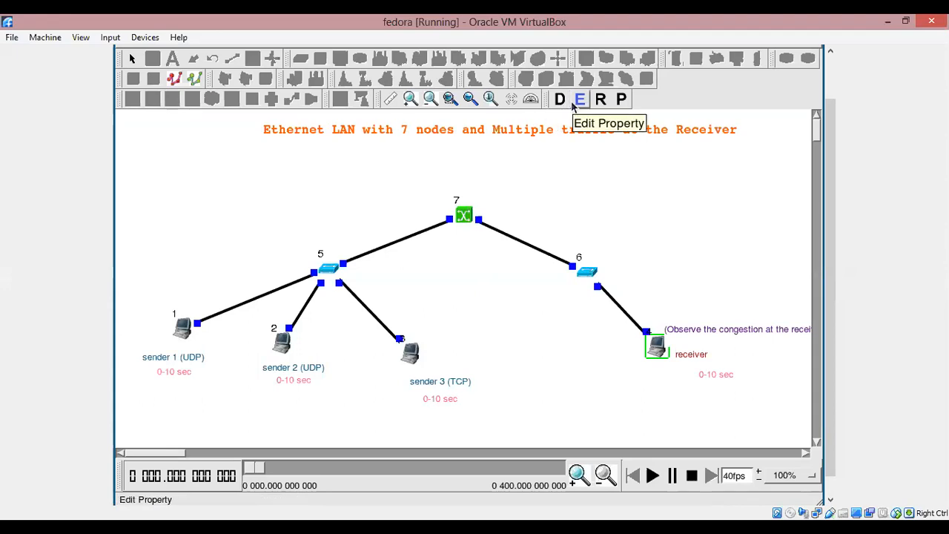
Step: Review the properties of the link between hub 6 and the receiver, and the application command of sender 2
double_click(621, 315)
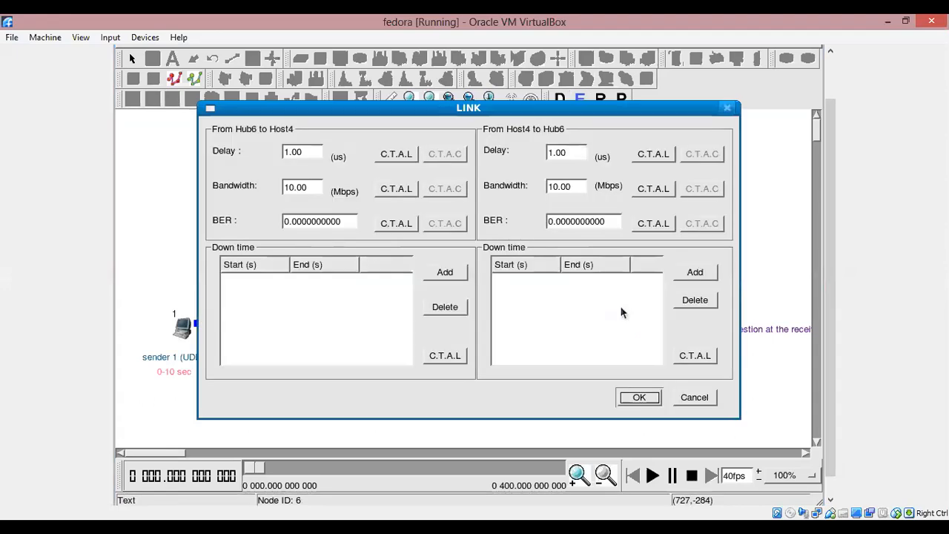
click(639, 397)
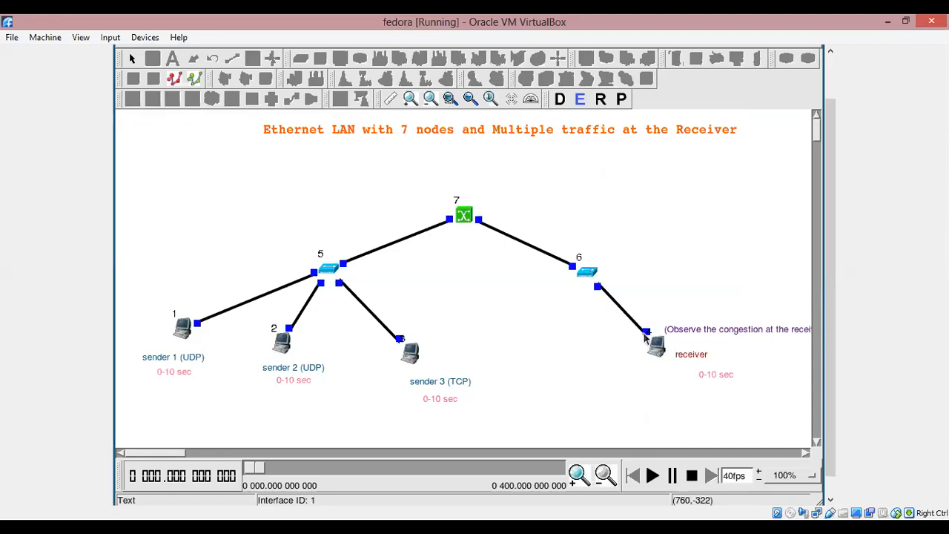
mouse_move(645, 336)
double_click(282, 342)
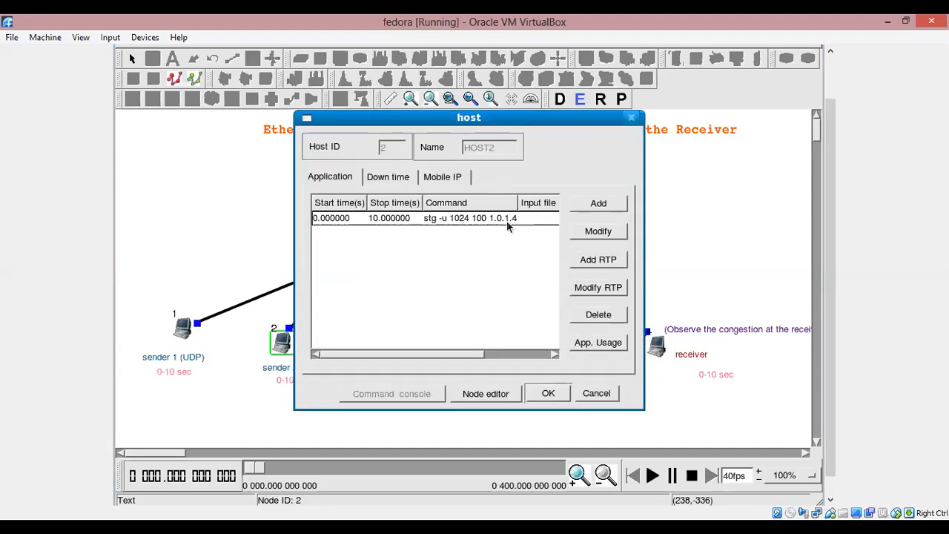
click(556, 395)
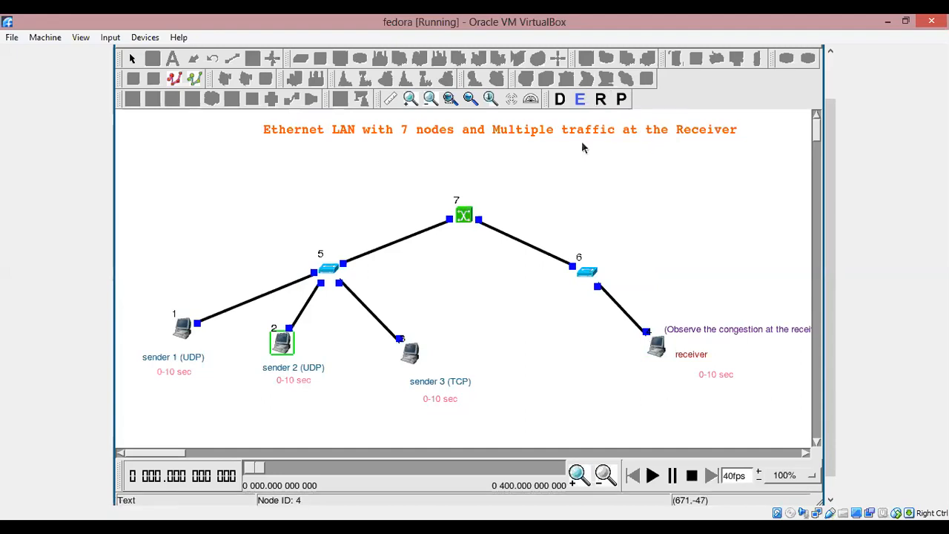
Step: Switch the topology to run mode and accept the list of generated simulation files
drag(829, 197, 830, 155)
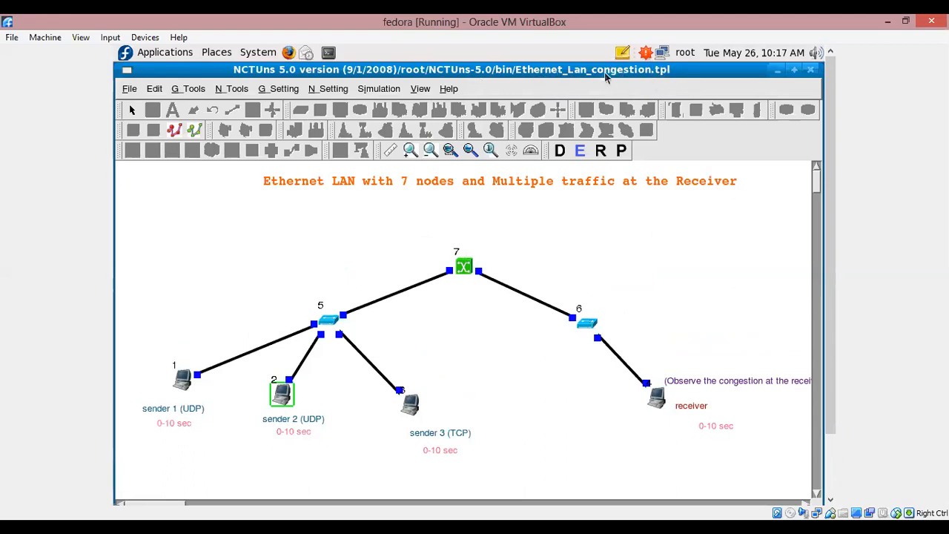
drag(830, 215, 832, 252)
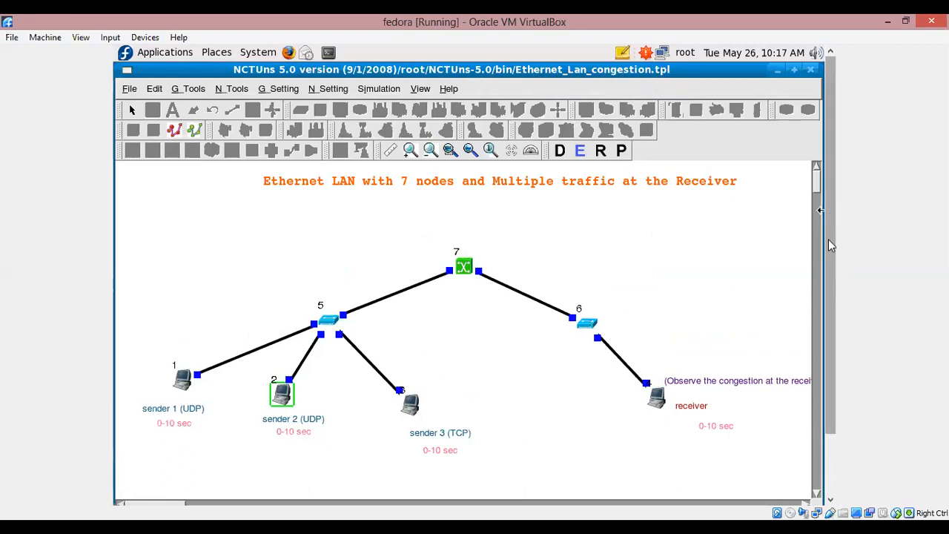
click(601, 105)
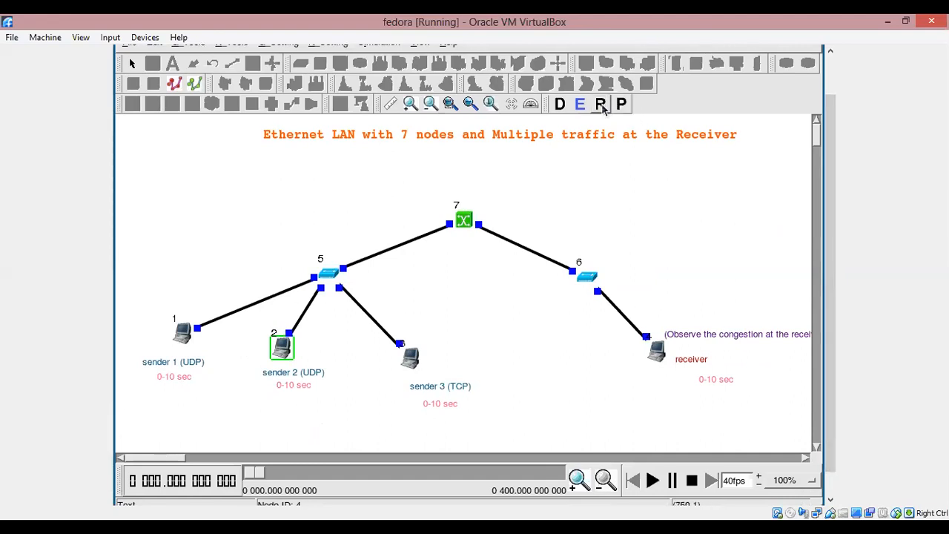
click(481, 452)
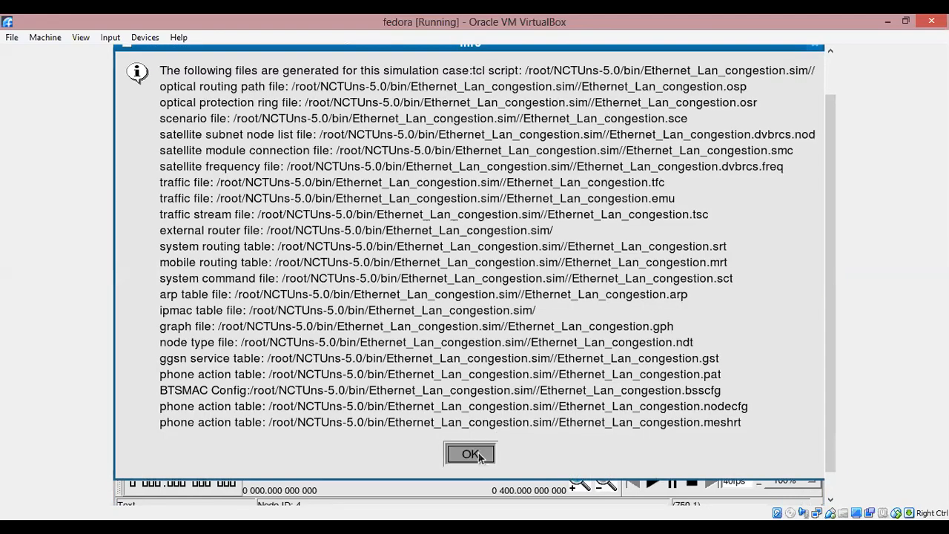
Step: Run the Ethernet_Lan_congestion simulation and follow its progress on the time counter
drag(832, 300, 832, 263)
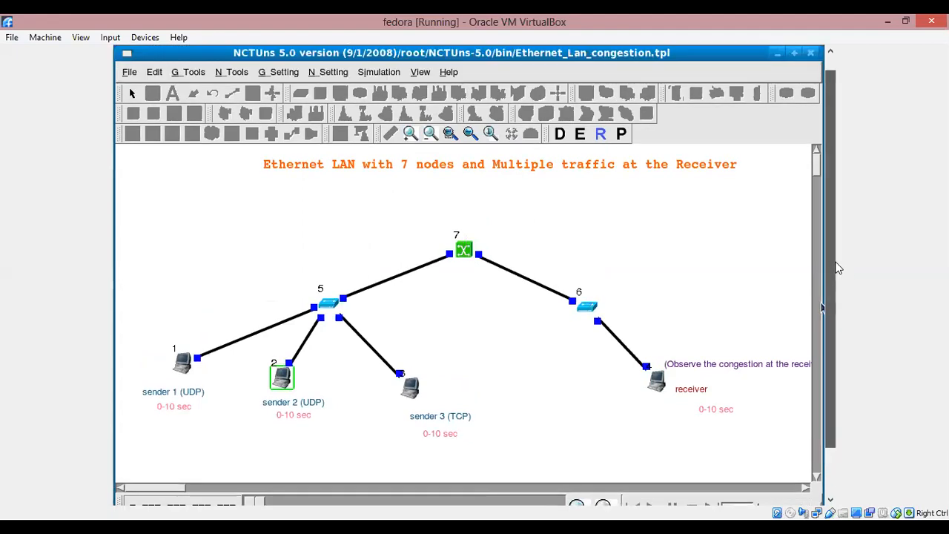
click(377, 89)
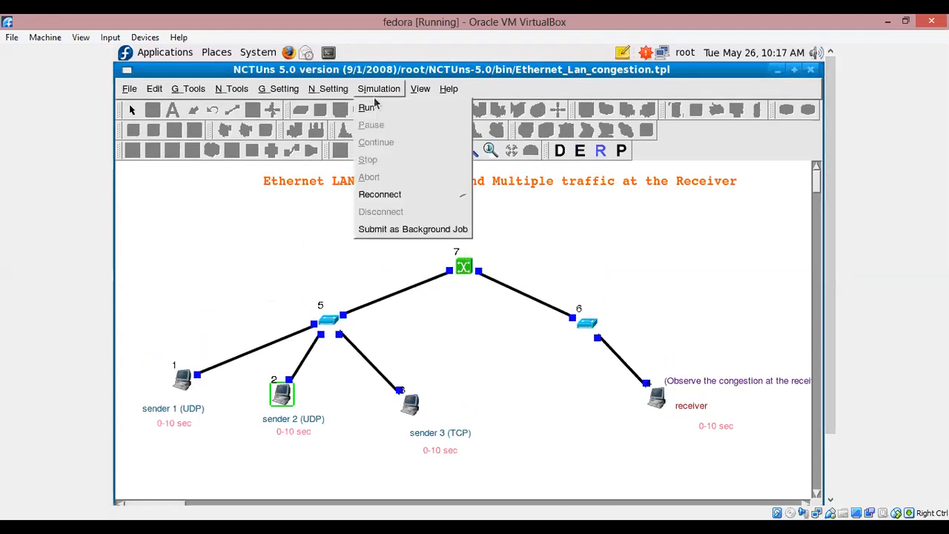
click(366, 108)
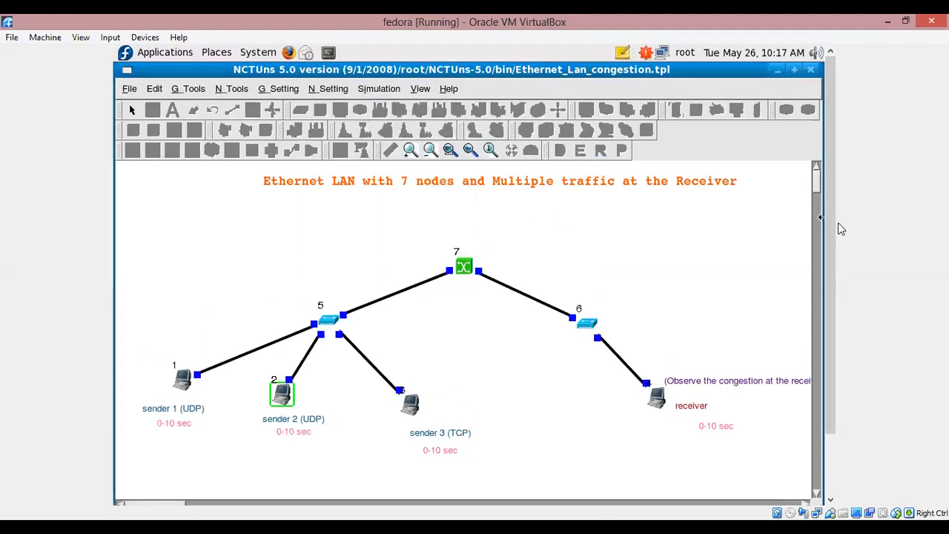
drag(838, 253, 840, 277)
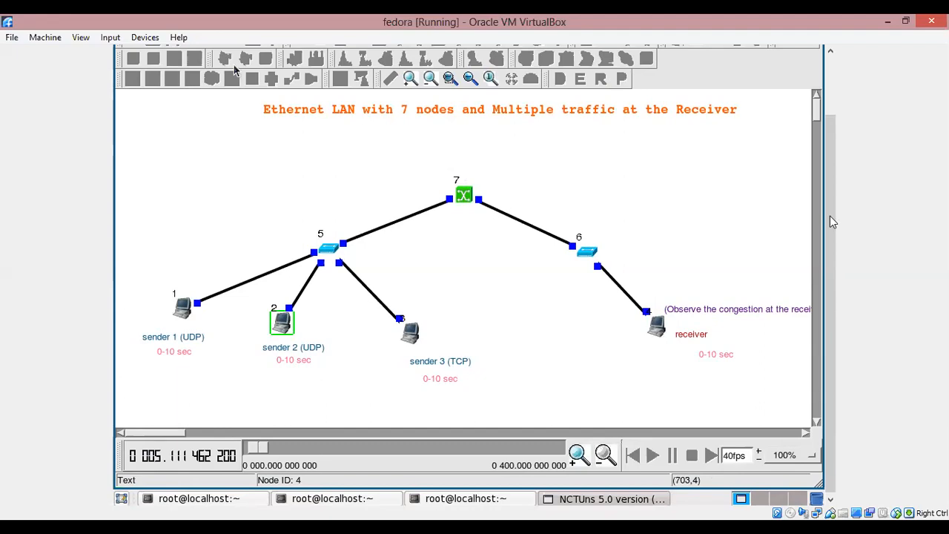
scroll(835, 217, up, 1)
drag(834, 210, 833, 202)
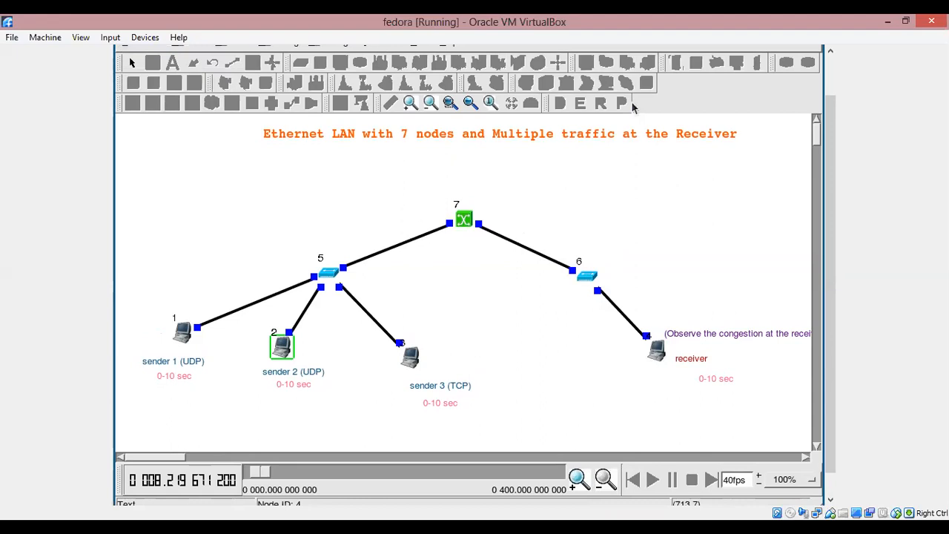
Step: Acknowledge the end-of-simulation messages so that the result files are transferred
click(650, 481)
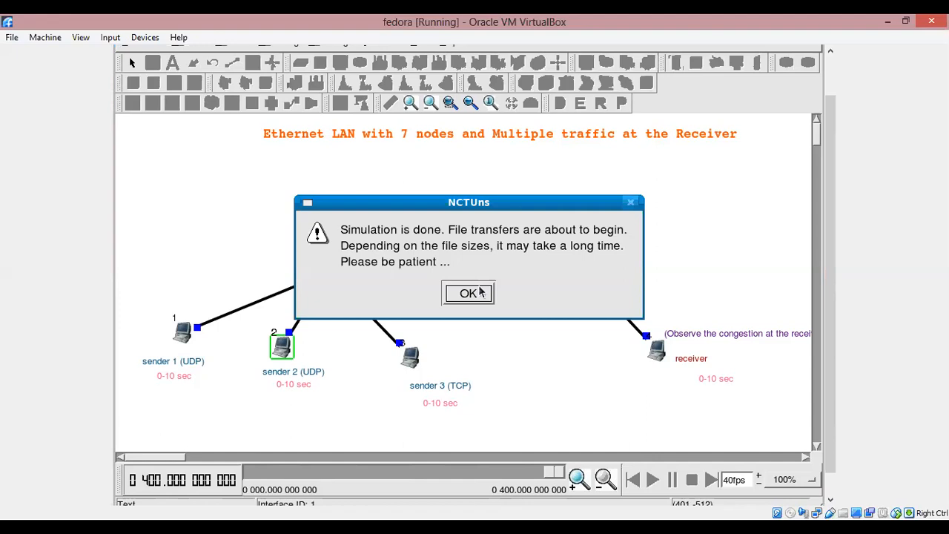
click(468, 293)
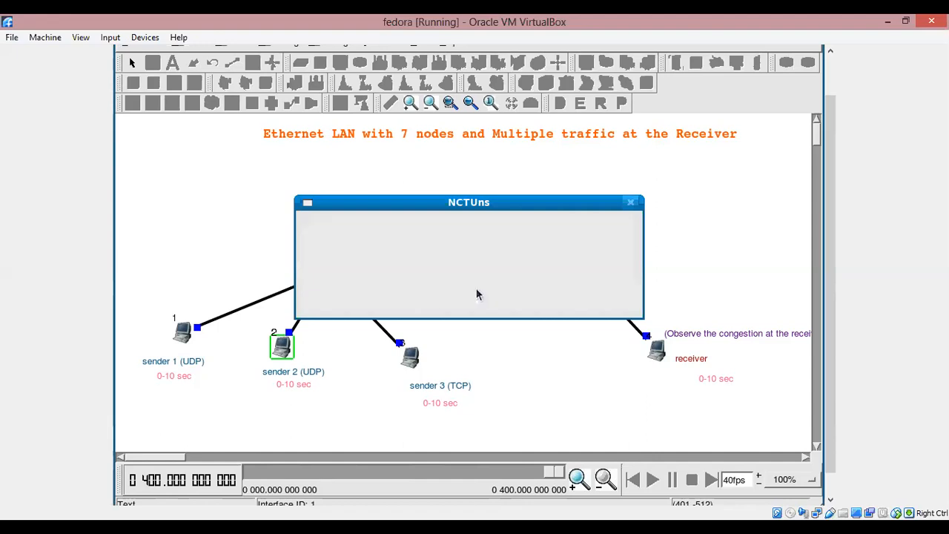
click(469, 280)
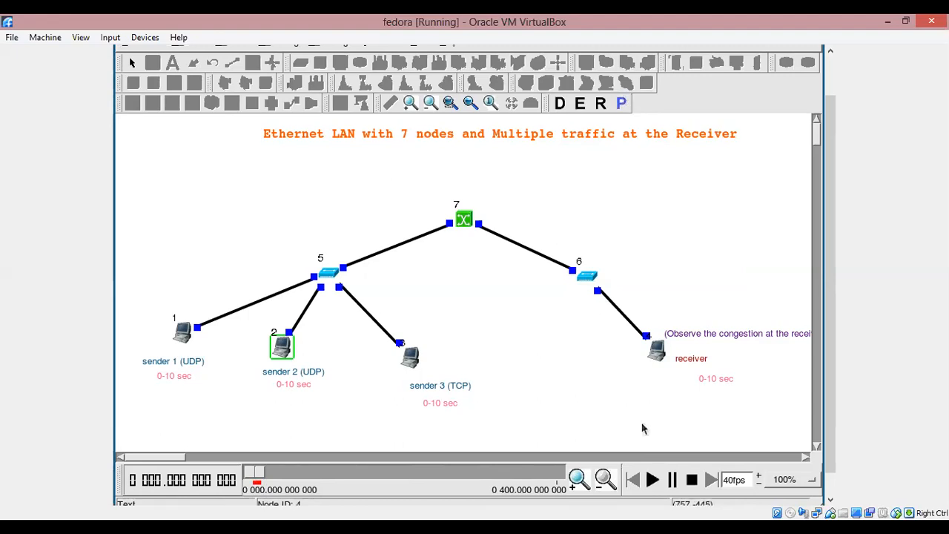
Step: Play back the simulation and stop the playback
click(651, 480)
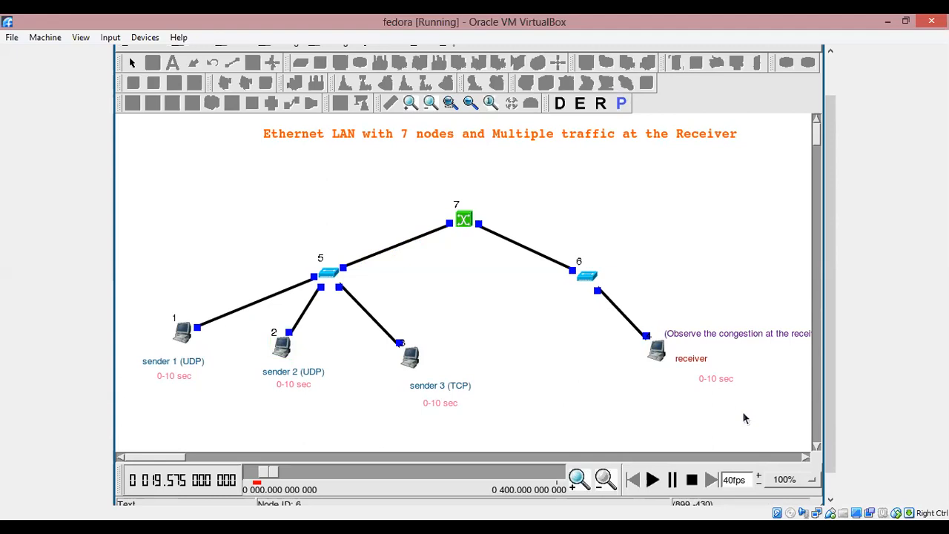
click(692, 481)
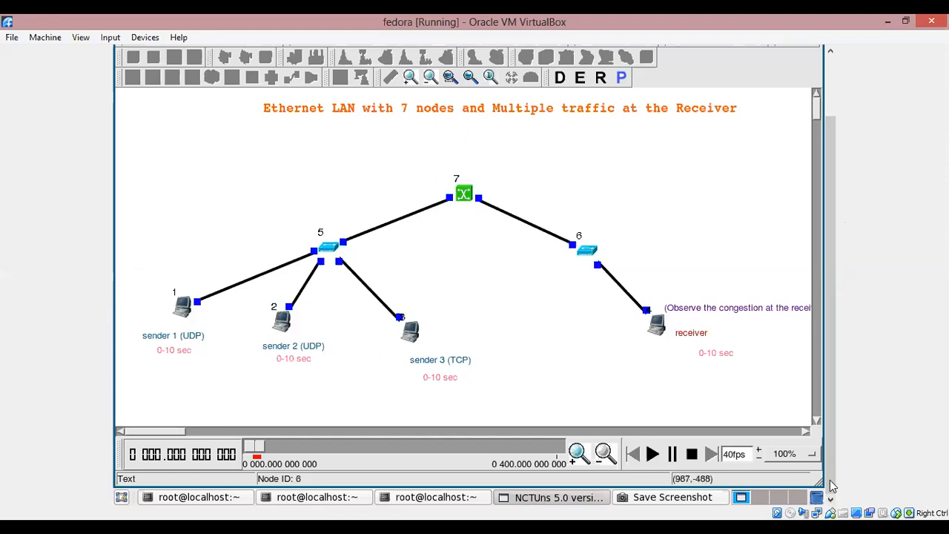
drag(828, 466, 830, 474)
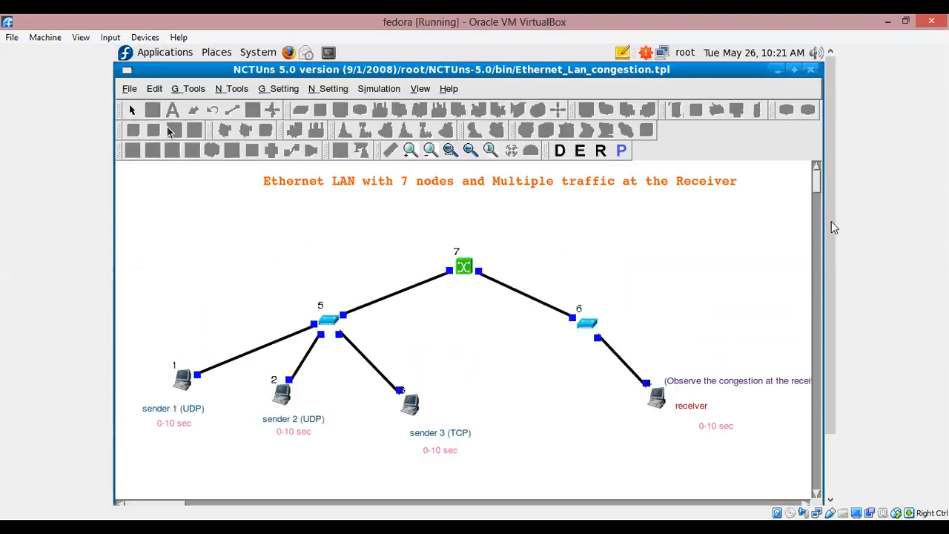
Step: Clear the desktop by minimizing the simulator and terminal windows and closing the Save Screenshot dialog without saving
key(alt+g)
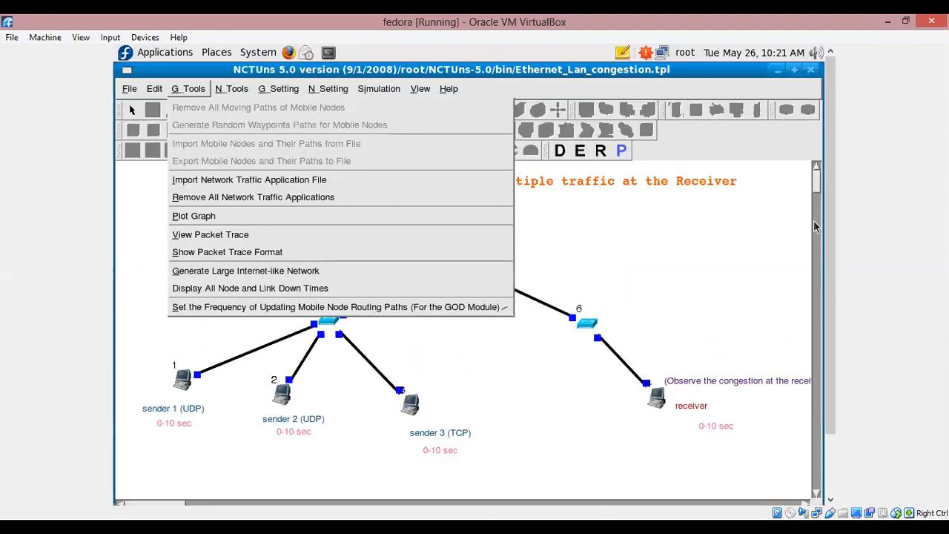
drag(831, 312, 831, 373)
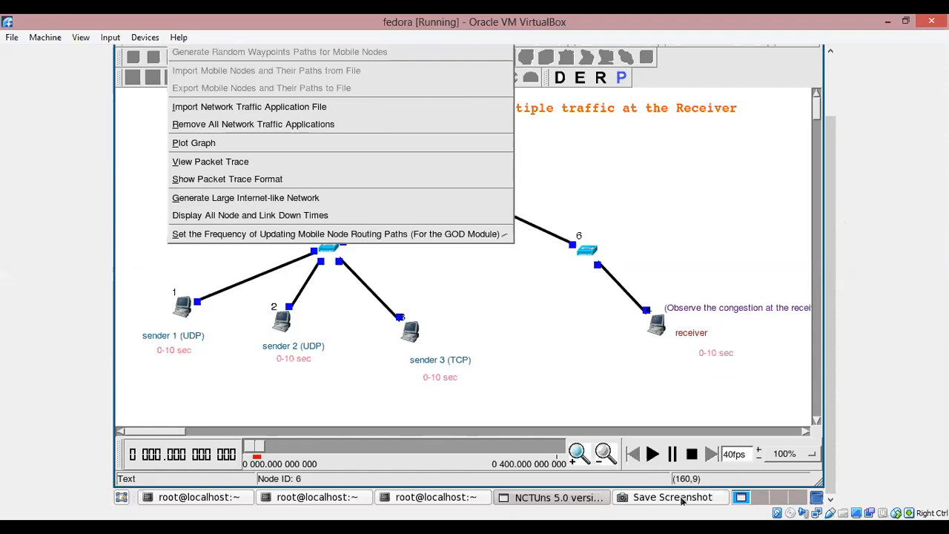
drag(832, 178, 832, 117)
click(776, 70)
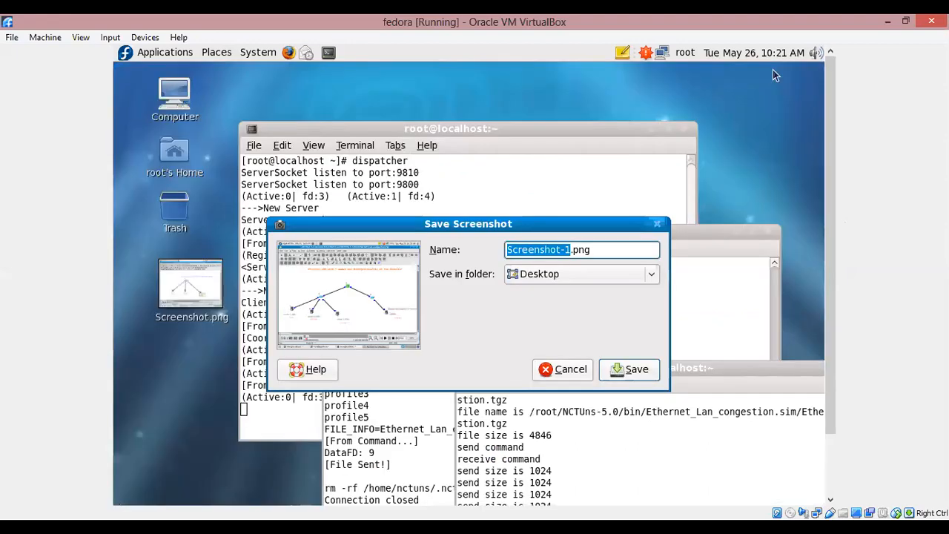
click(656, 228)
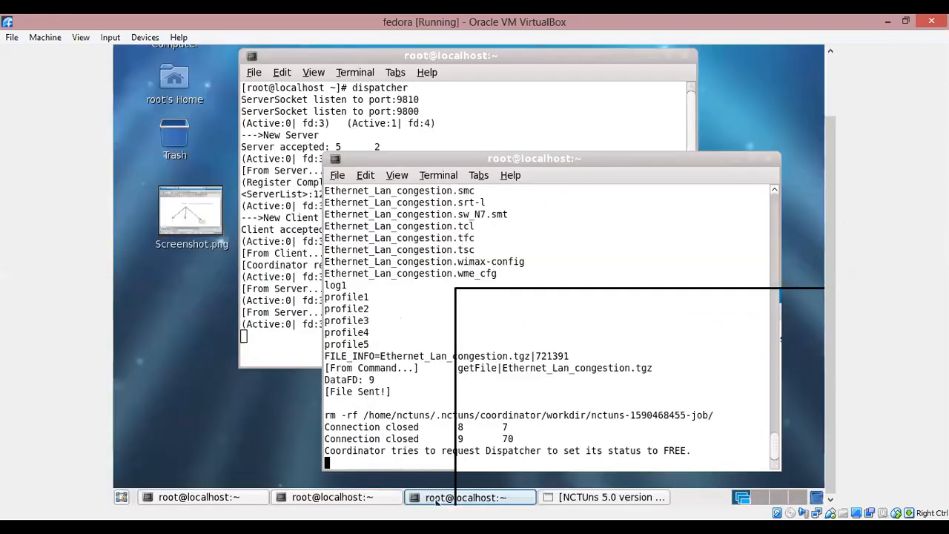
click(334, 501)
click(229, 500)
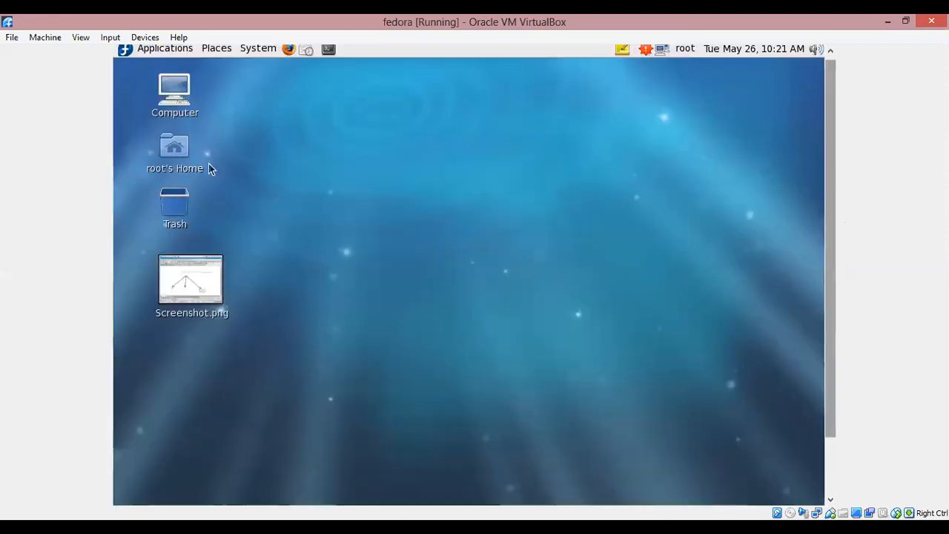
Step: Open the Ethernet_Lan_congestion.results folder inside NCTUns-5.0/bin in root's Home
click(165, 152)
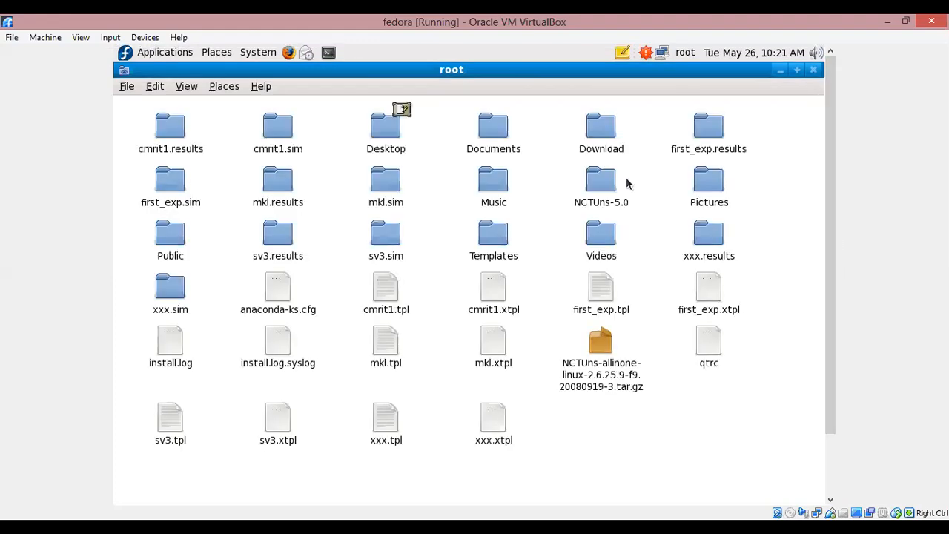
click(612, 186)
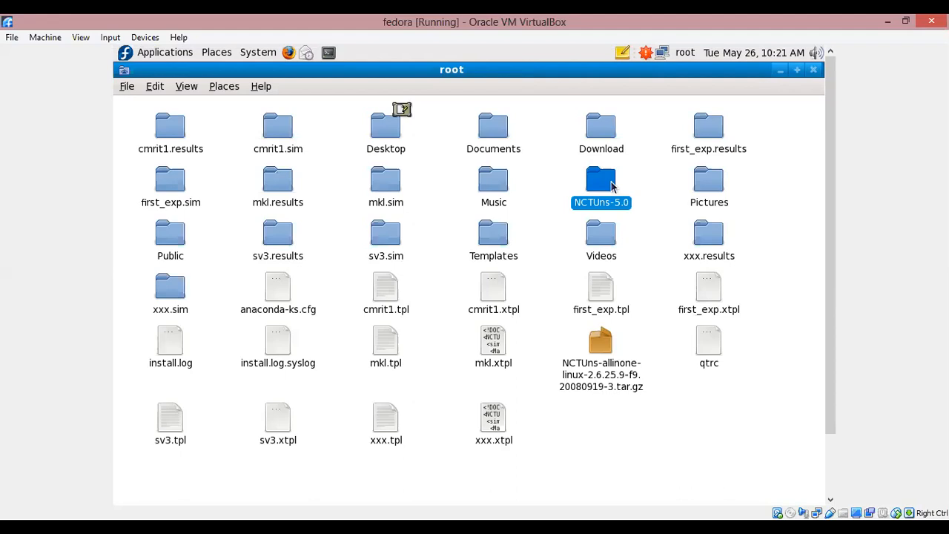
double_click(611, 186)
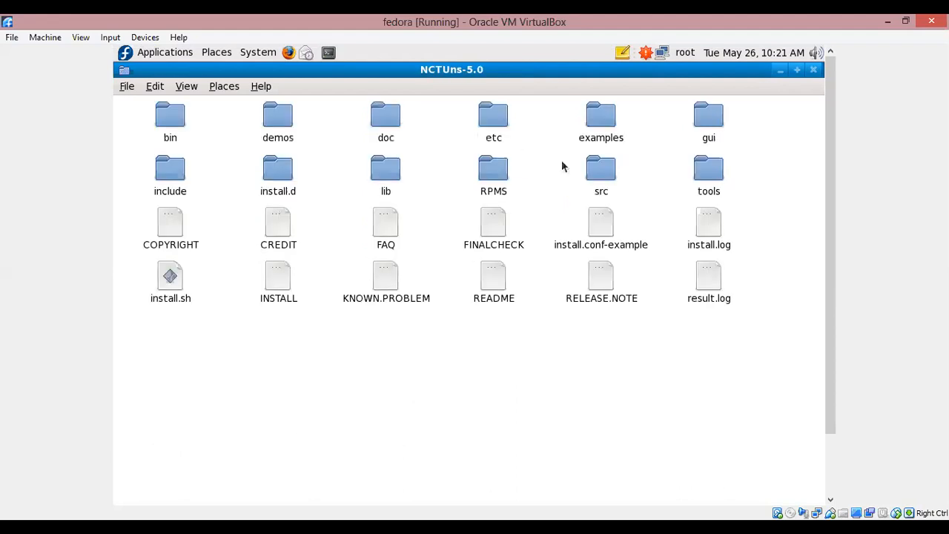
double_click(167, 116)
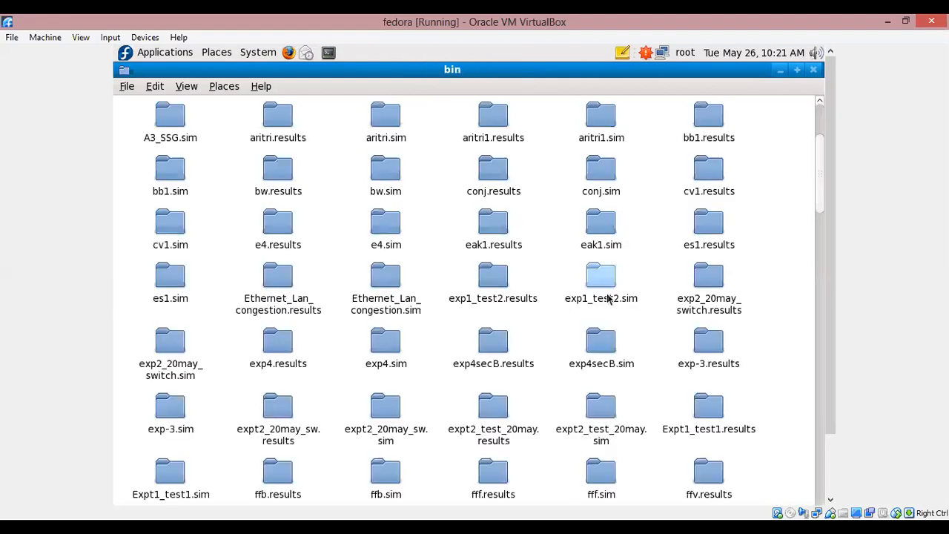
click(276, 282)
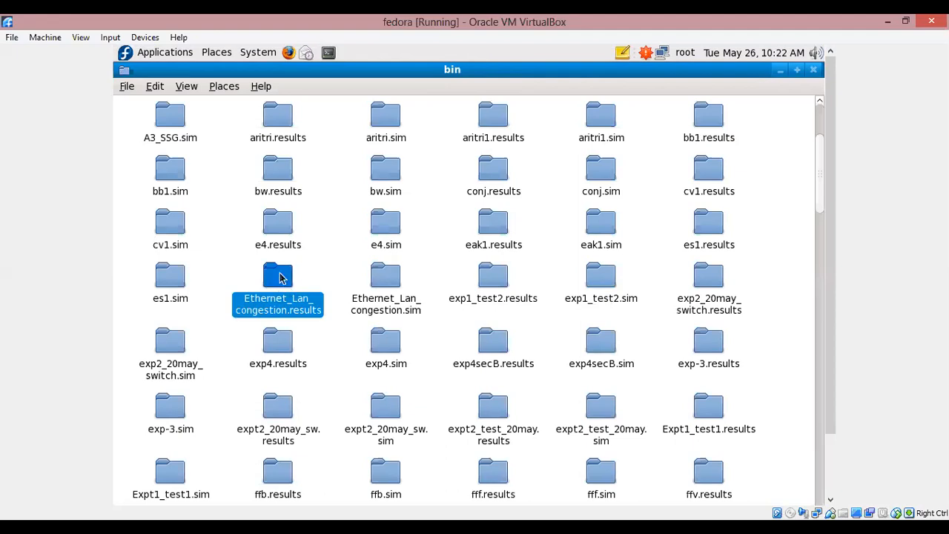
double_click(281, 278)
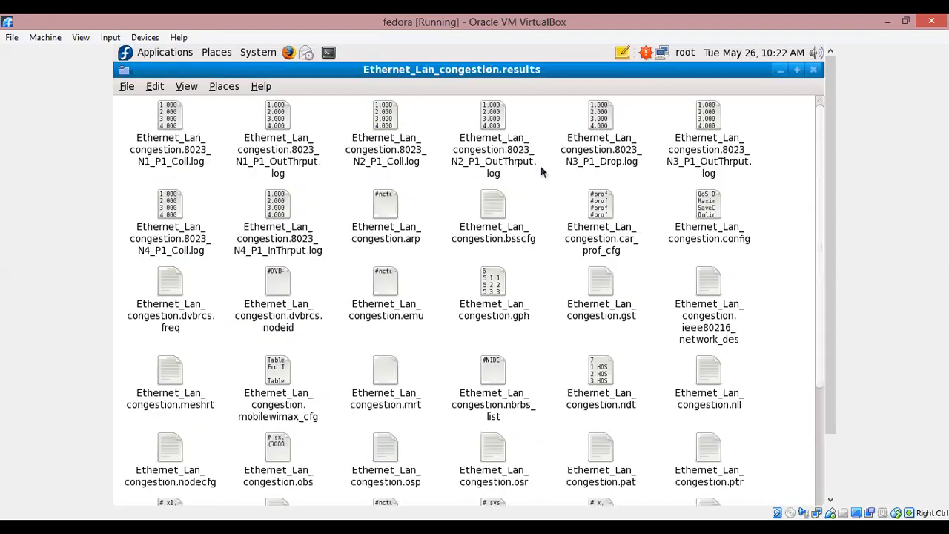
Step: Open the OutThrput logs of N1, N2 and N3 together with the N4 InThrput log in the text editor
click(163, 124)
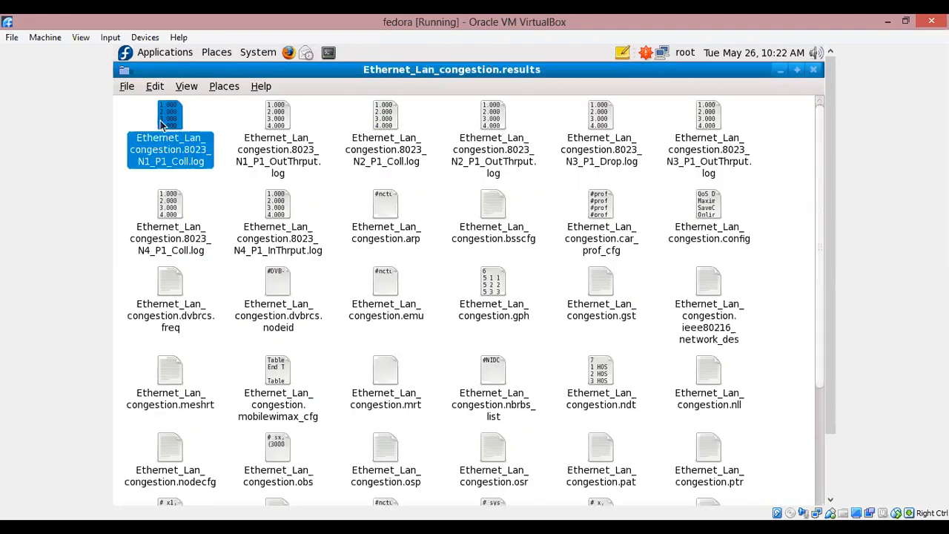
click(285, 141)
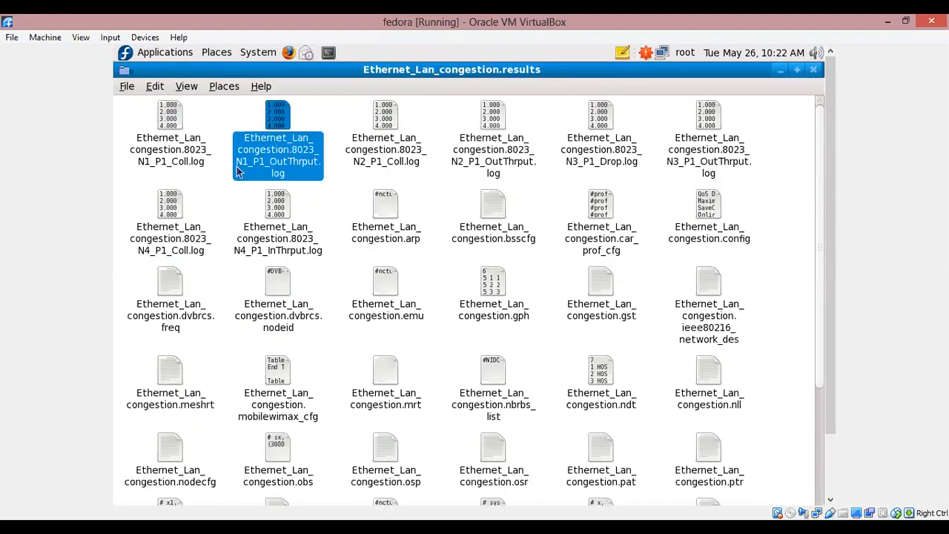
ctrl+click(472, 139)
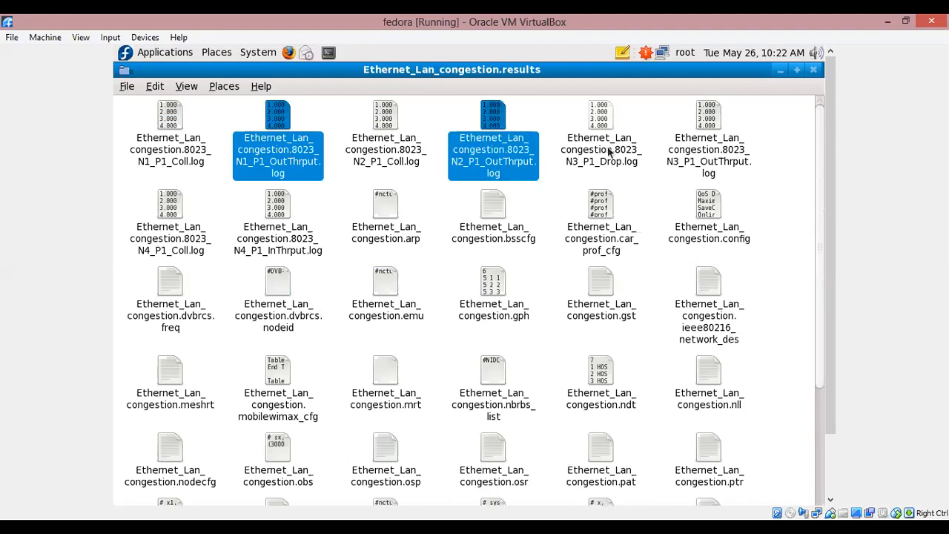
ctrl+click(716, 123)
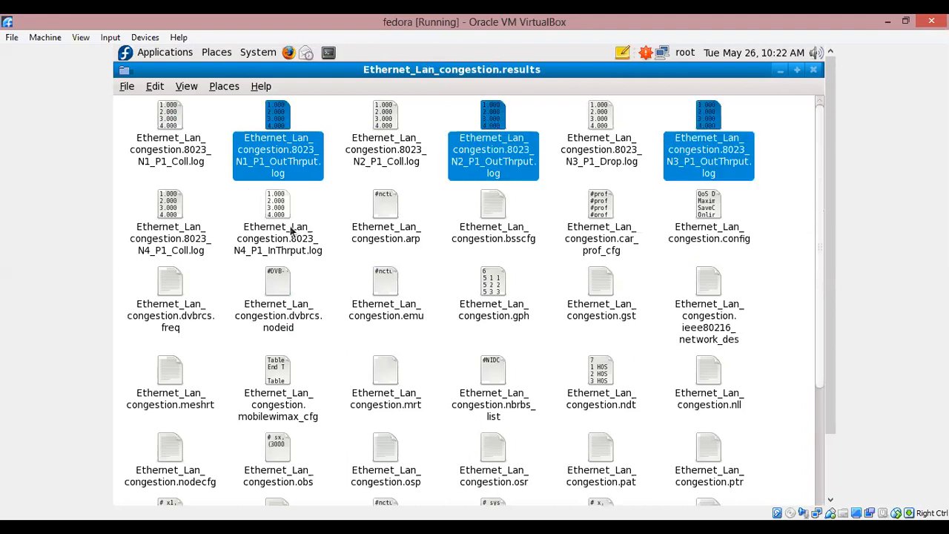
ctrl+click(273, 220)
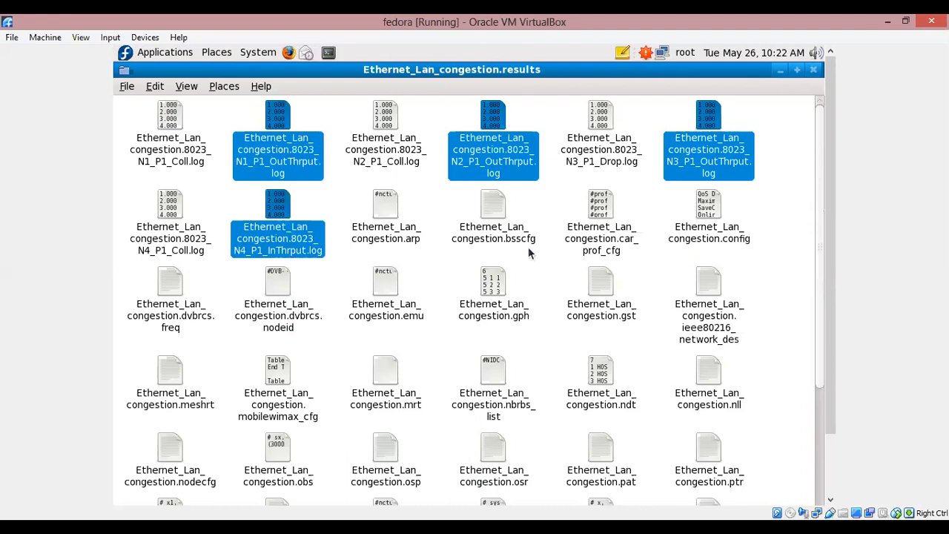
key(Return)
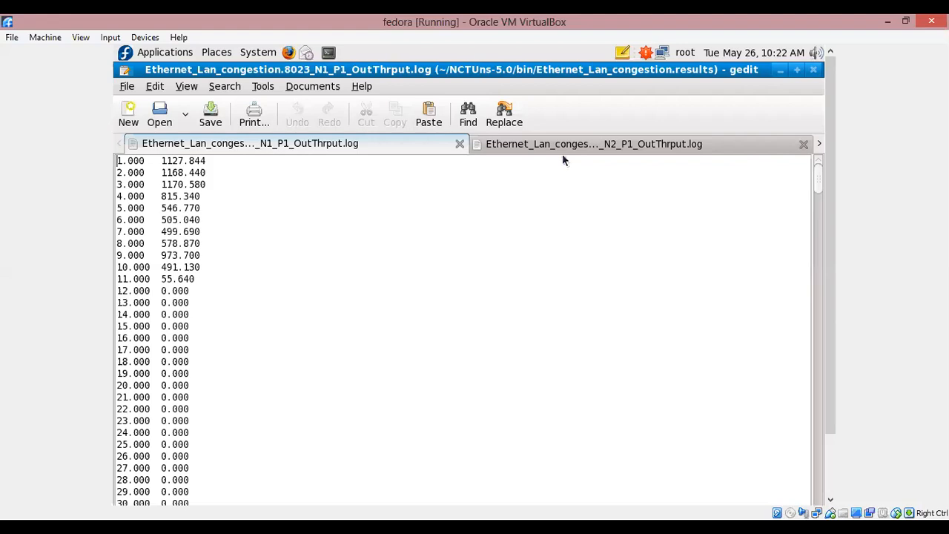
Step: Examine the throughput entries in the N2 and N3 OutThrput logs and N4 InThrput log, then return to the N1 OutThrput log
click(589, 146)
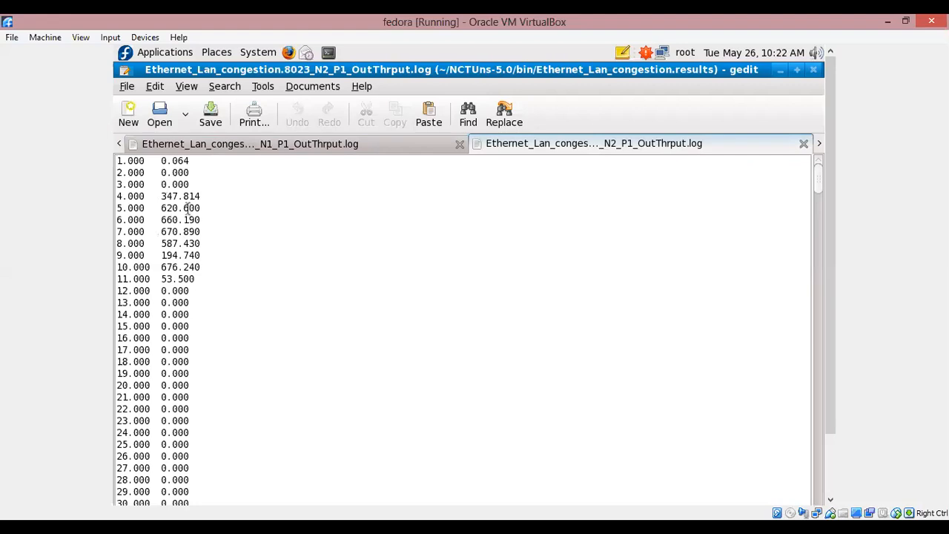
click(819, 143)
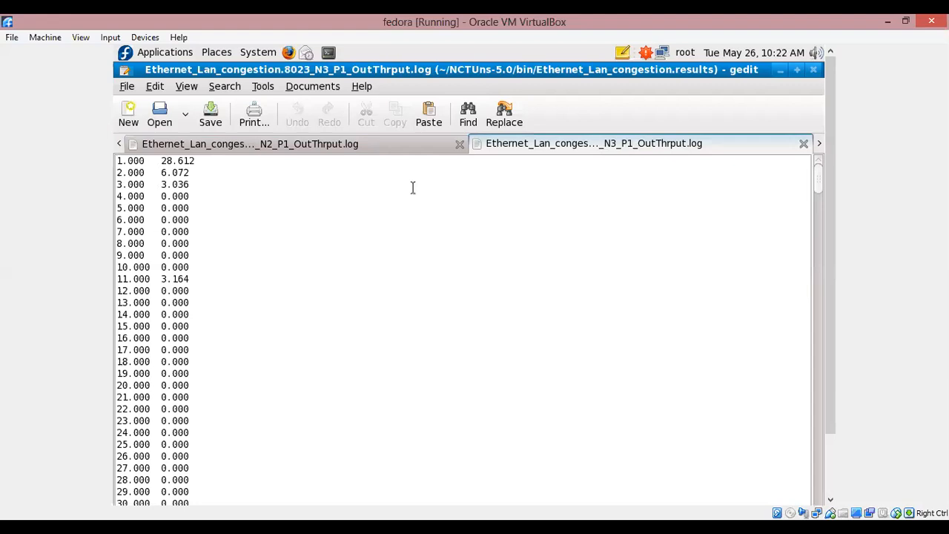
click(821, 145)
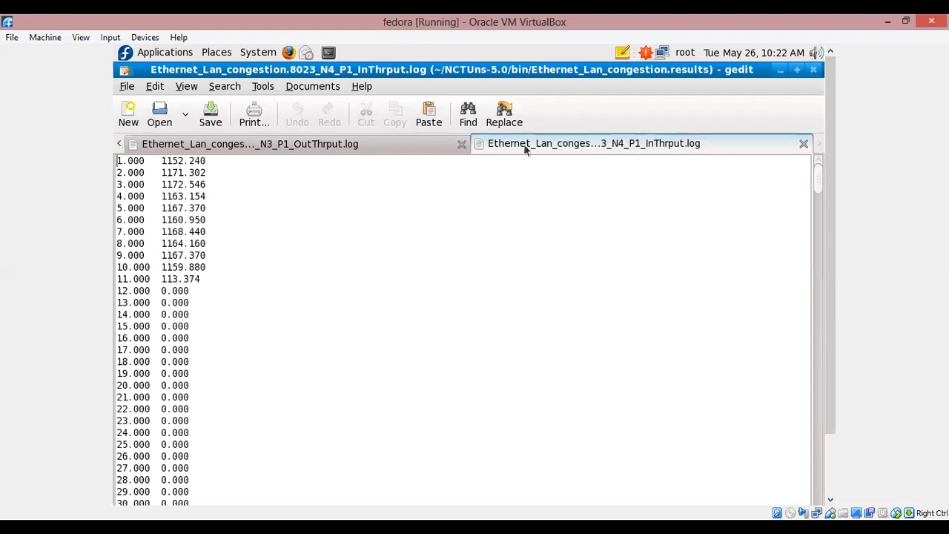
drag(156, 163, 201, 279)
click(164, 166)
mouse_move(164, 166)
mouse_down()
mouse_move(207, 267)
mouse_move(151, 162)
mouse_up()
click(207, 266)
click(184, 172)
click(245, 144)
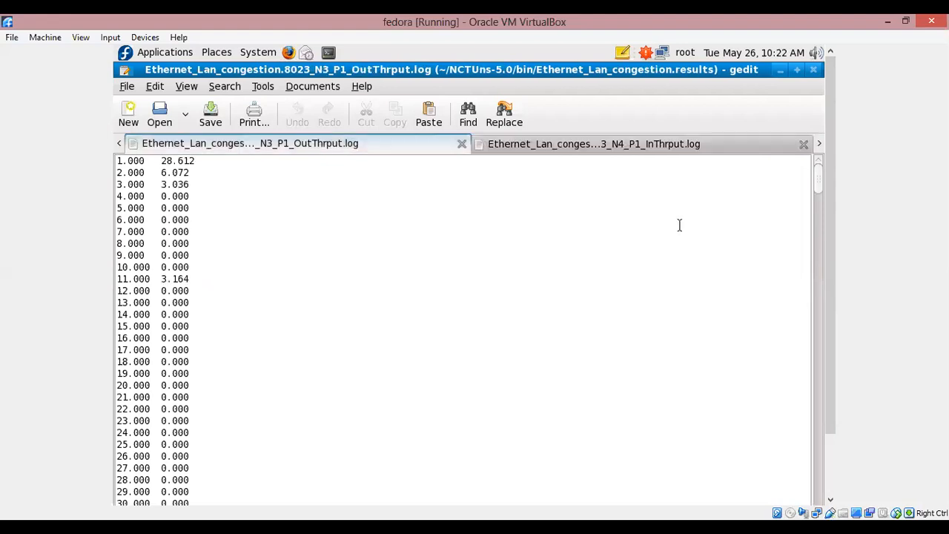
click(119, 144)
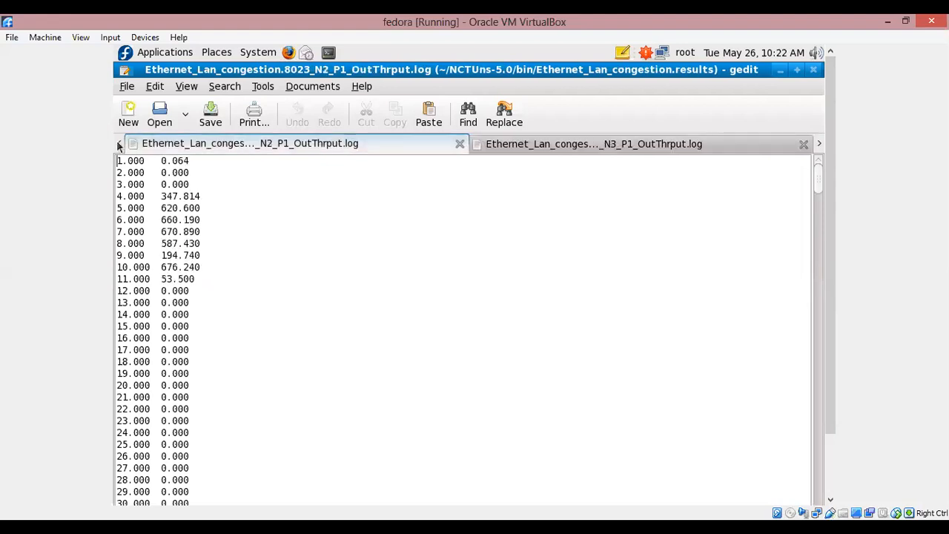
click(118, 144)
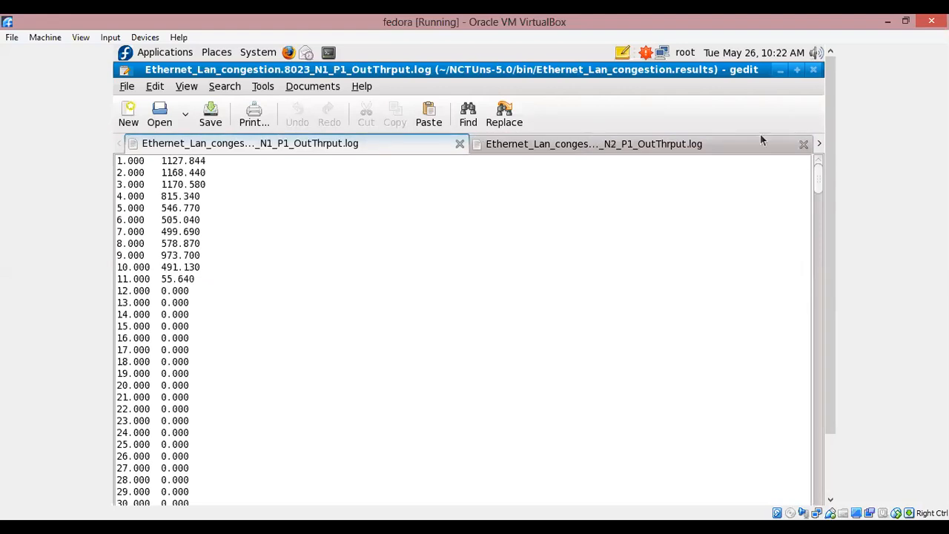
Step: Return to the results folder and open the N1, N2 and N4 Coll logs together with the N3 Drop log
click(780, 70)
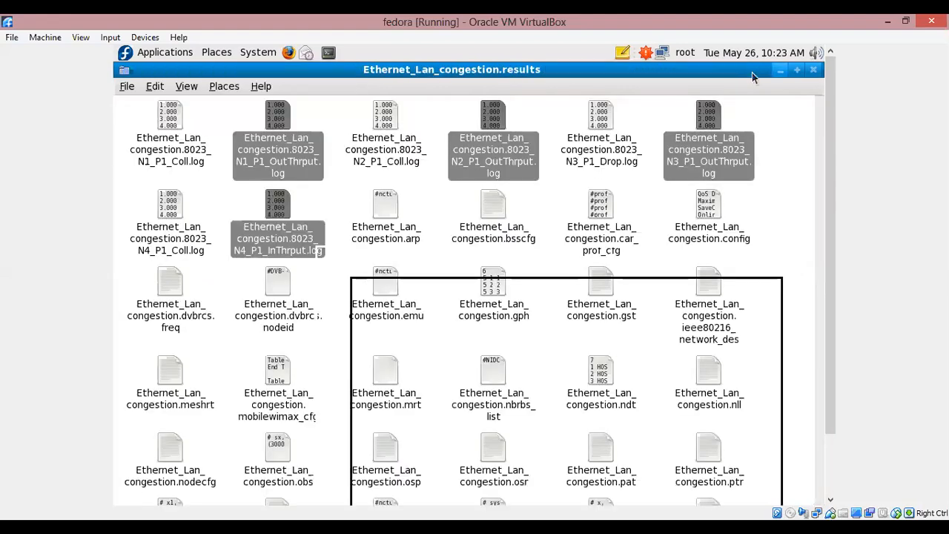
click(140, 134)
ctrl+click(425, 117)
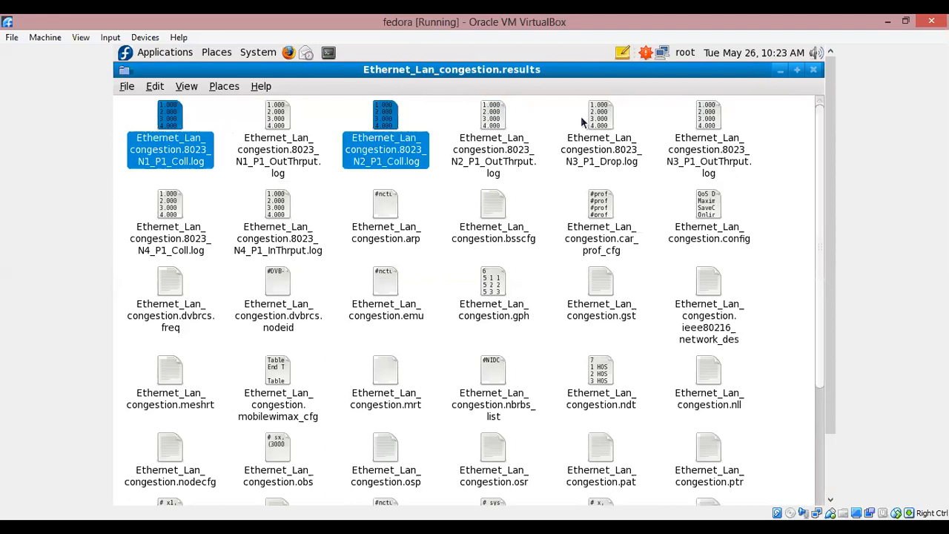
ctrl+click(605, 120)
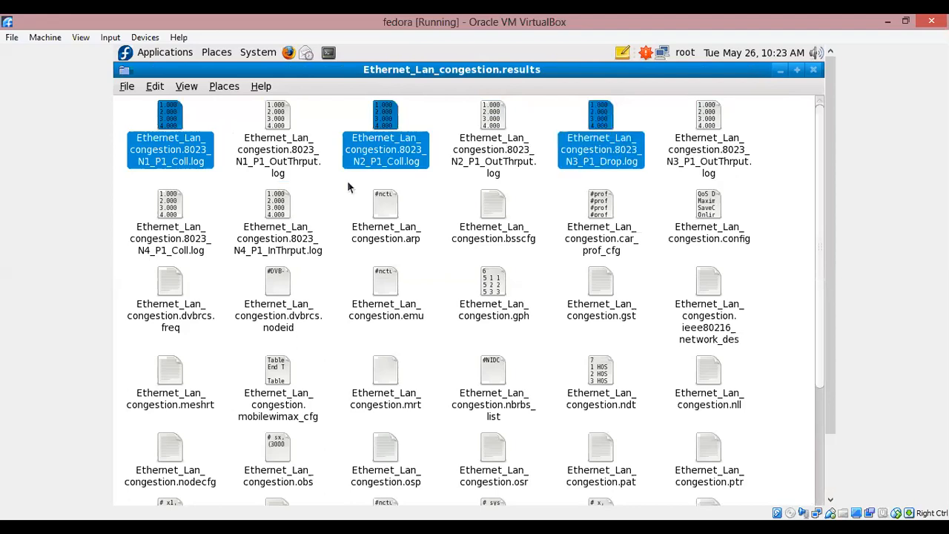
ctrl+click(171, 210)
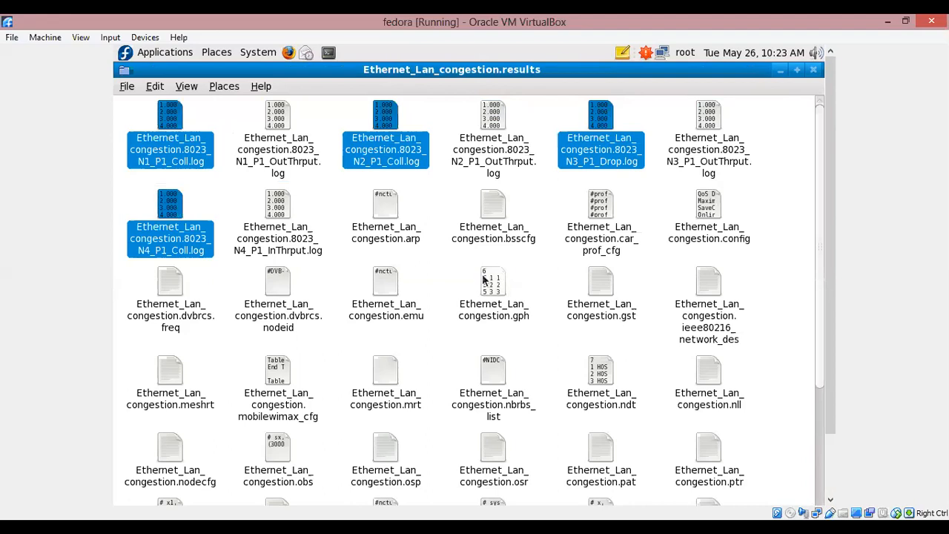
key(Return)
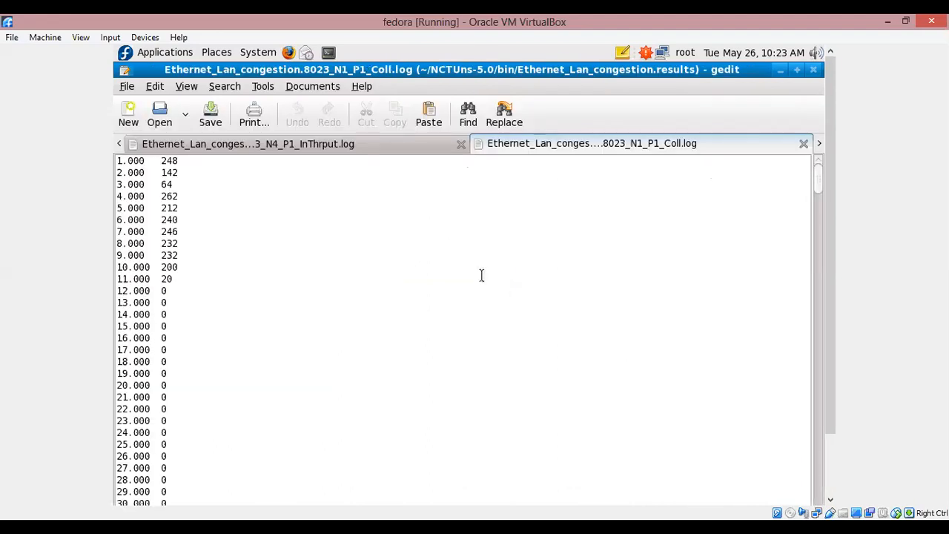
Step: Look back through the throughput logs and compare the N4 InThrput log with the N1 Coll log
click(317, 147)
click(117, 145)
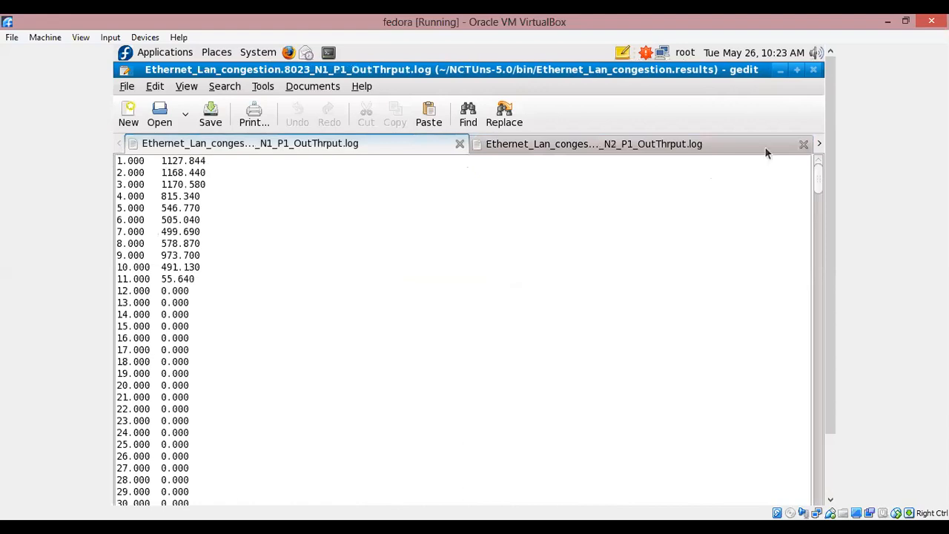
double_click(818, 144)
click(820, 145)
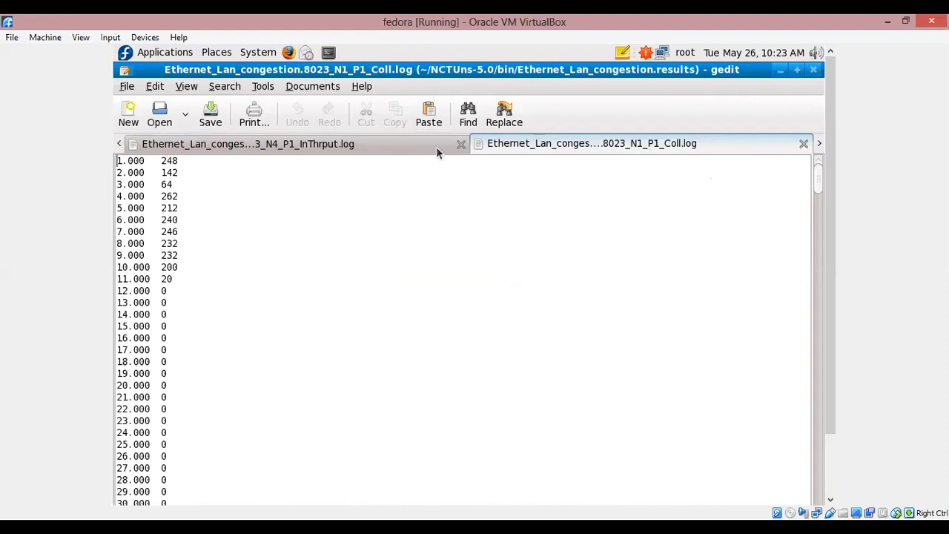
click(132, 147)
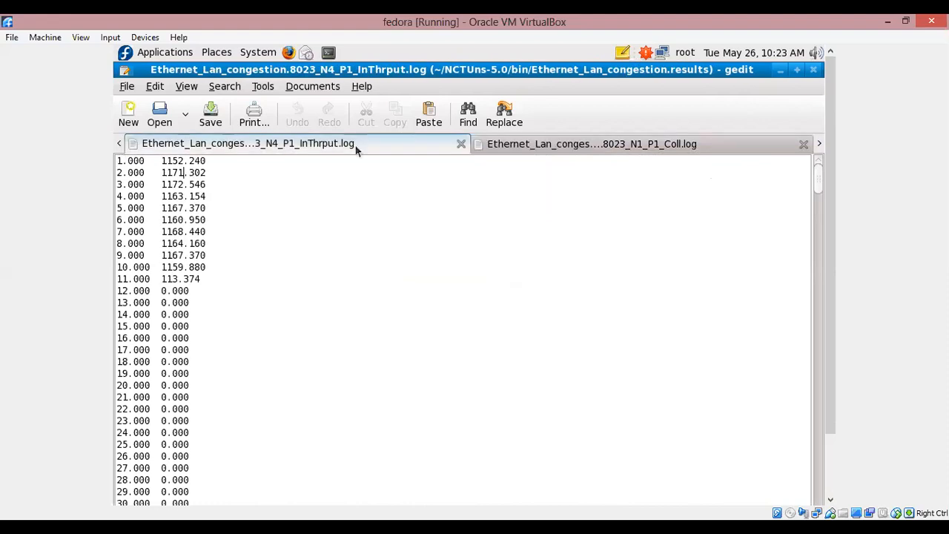
click(540, 147)
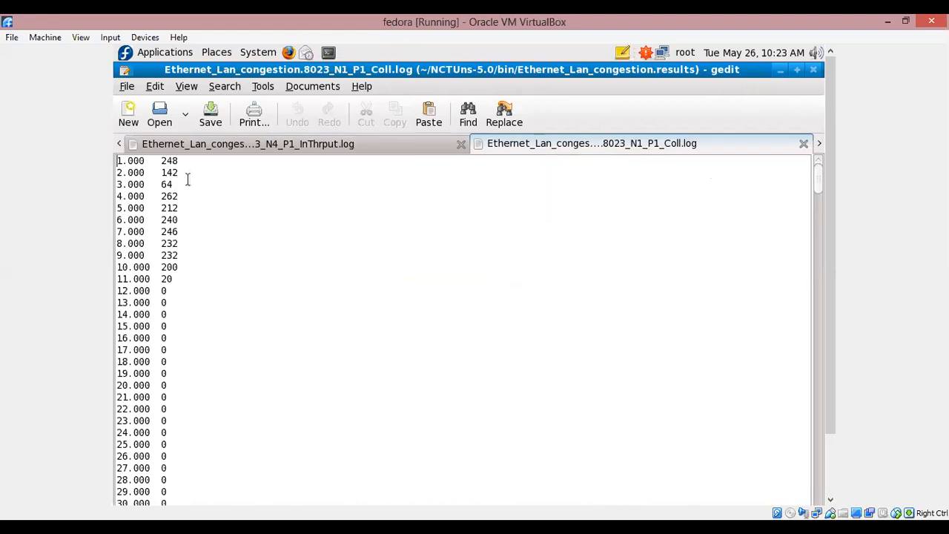
Step: Examine the N2 Coll, N3 Drop and N4 Coll logs, highlight N4's entries for seconds 1 to 10, and return to the N1 OutThrput log
click(820, 144)
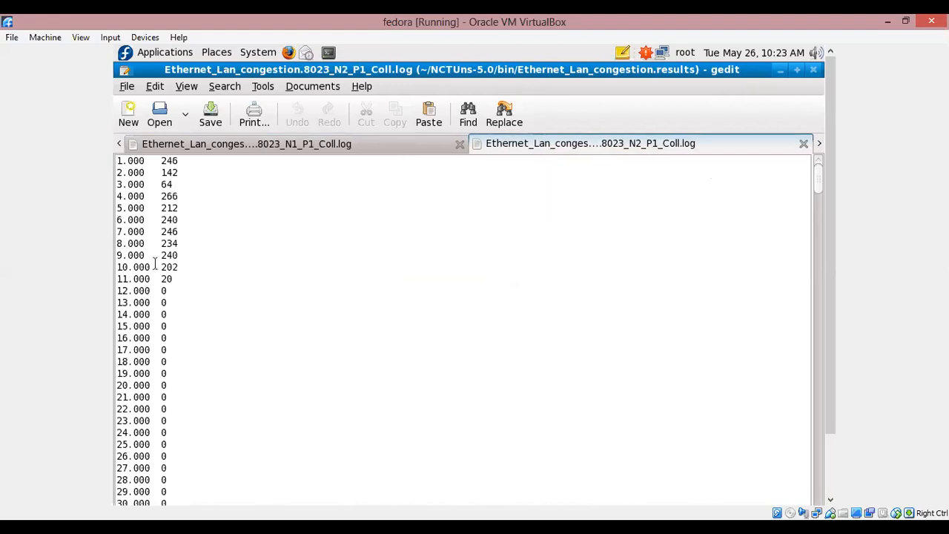
click(819, 143)
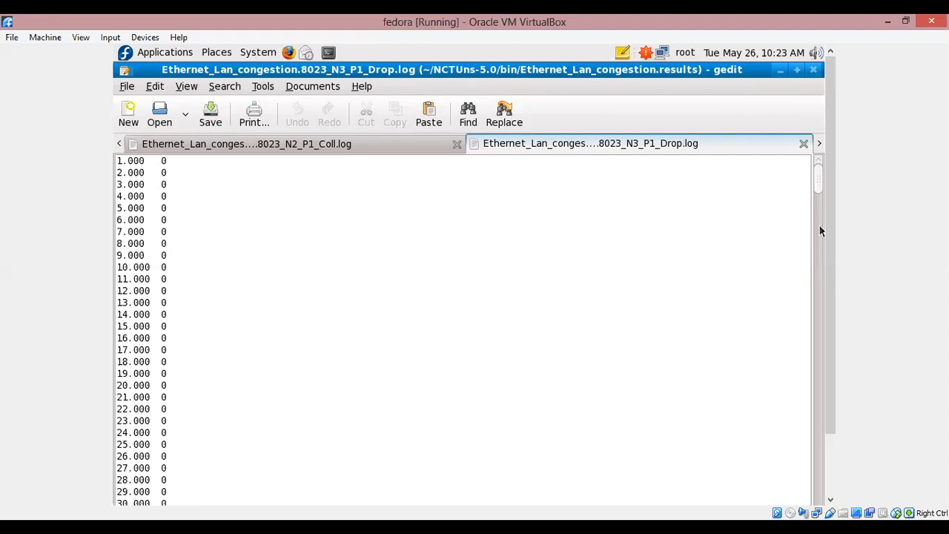
click(820, 144)
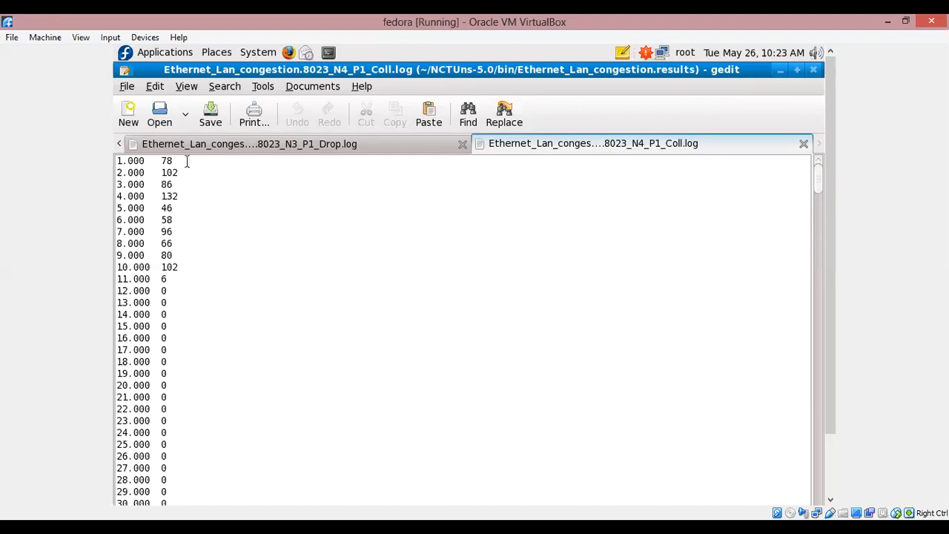
click(237, 147)
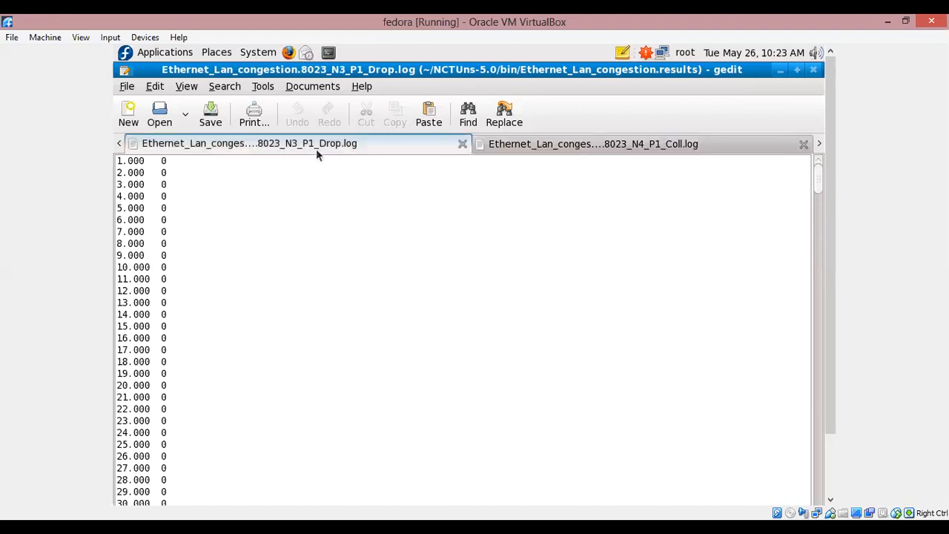
click(626, 146)
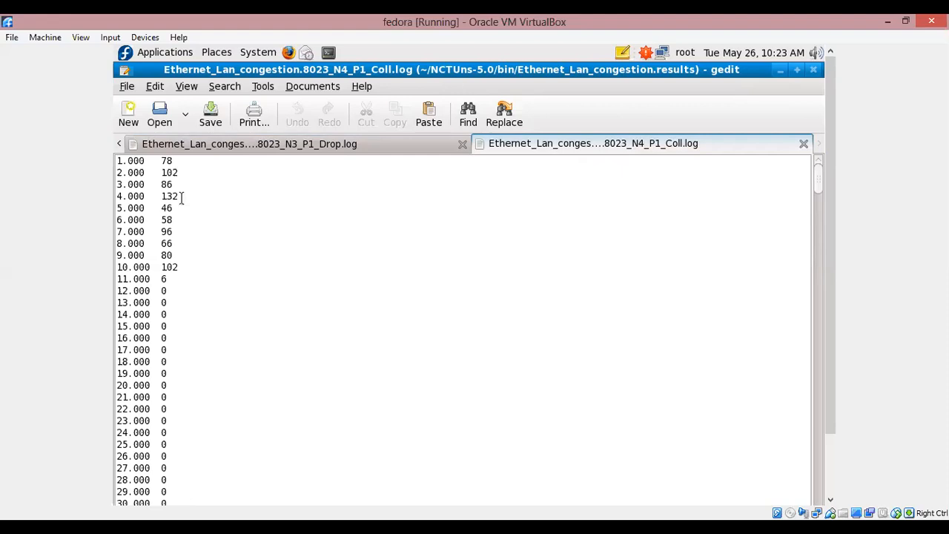
drag(162, 160, 189, 264)
click(154, 160)
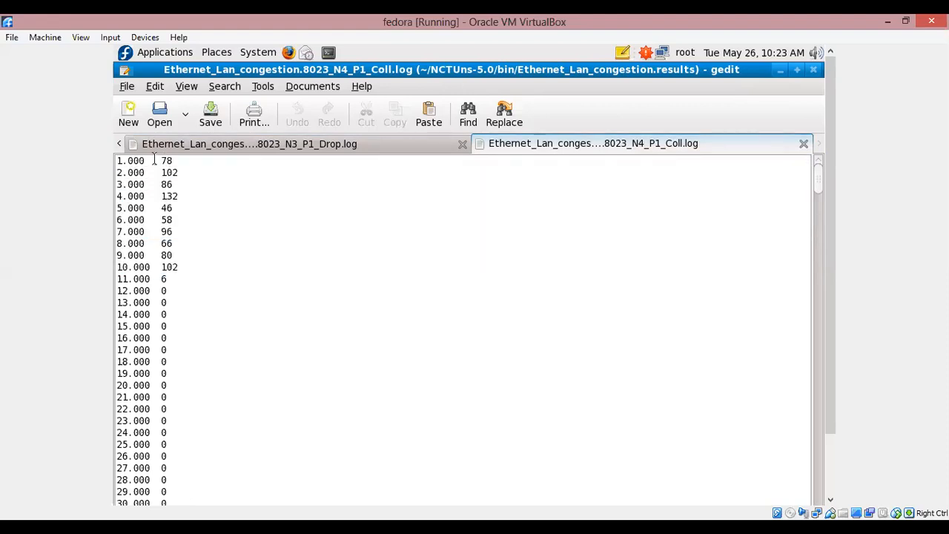
drag(154, 160, 183, 265)
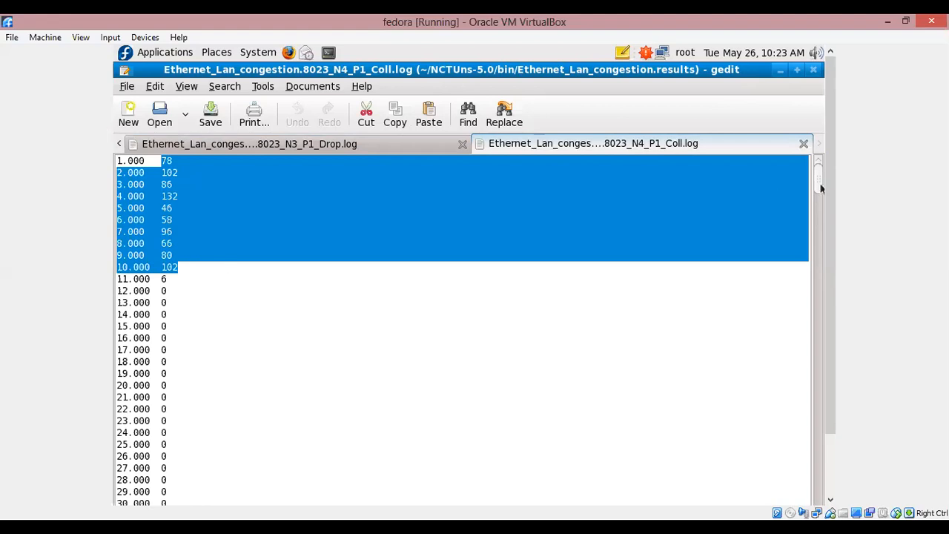
click(116, 146)
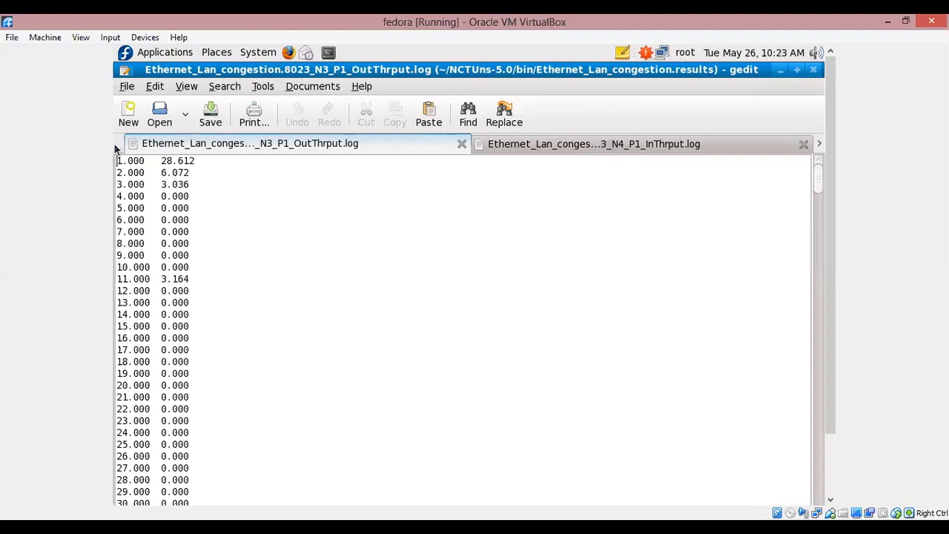
click(117, 146)
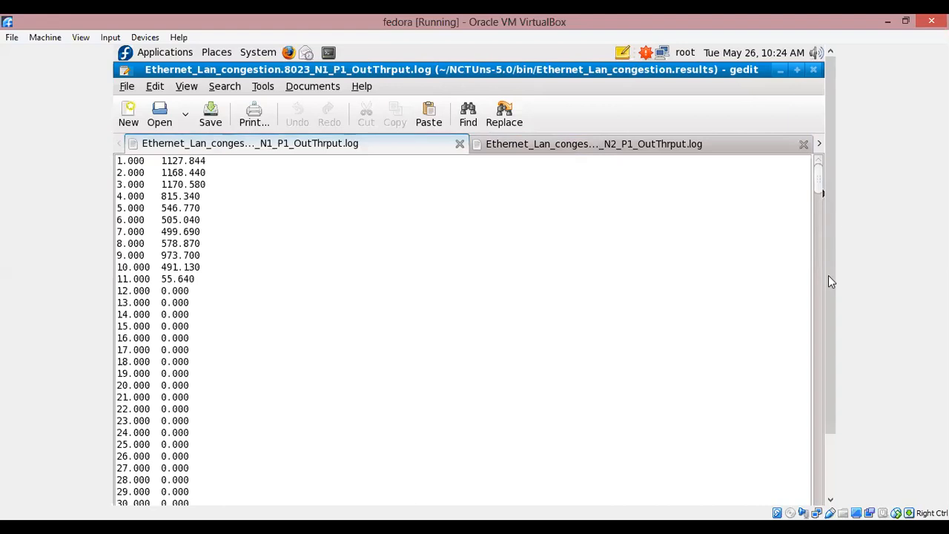
Step: Switch back to the NCTUns simulator window and open a new Plot Graph window
scroll(827, 288, down, 3)
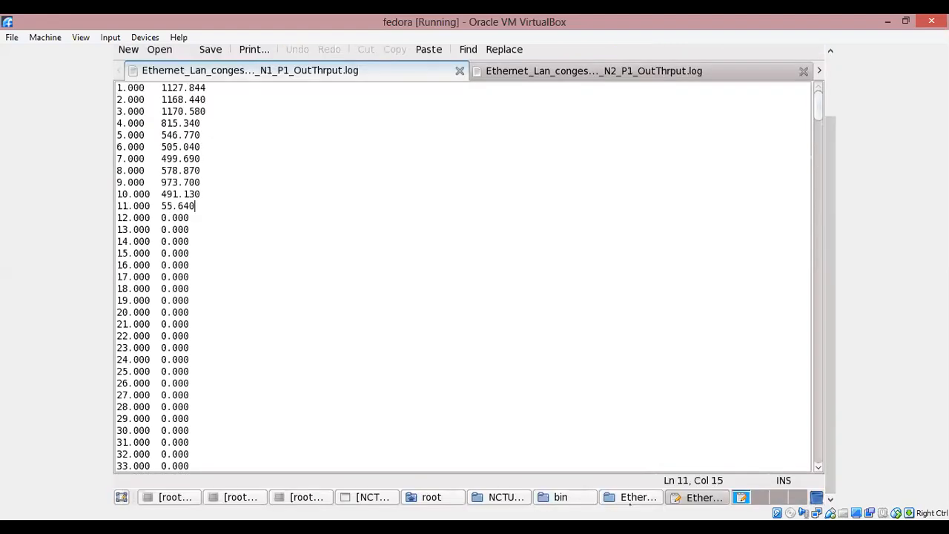
click(360, 501)
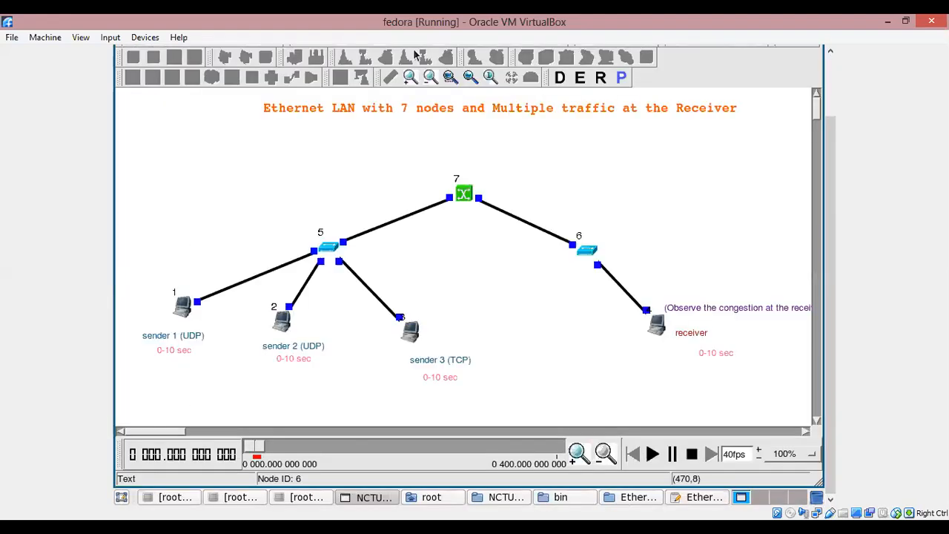
scroll(850, 257, up, 3)
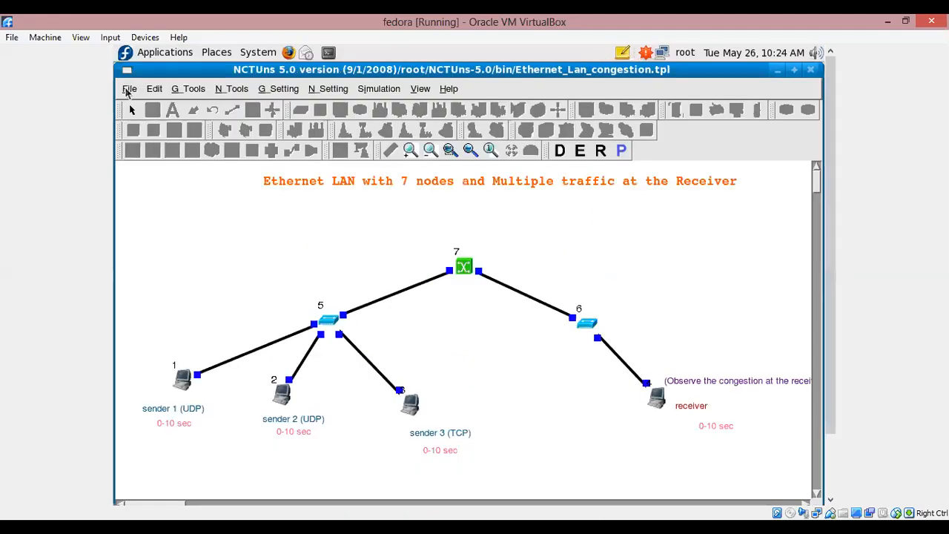
click(182, 92)
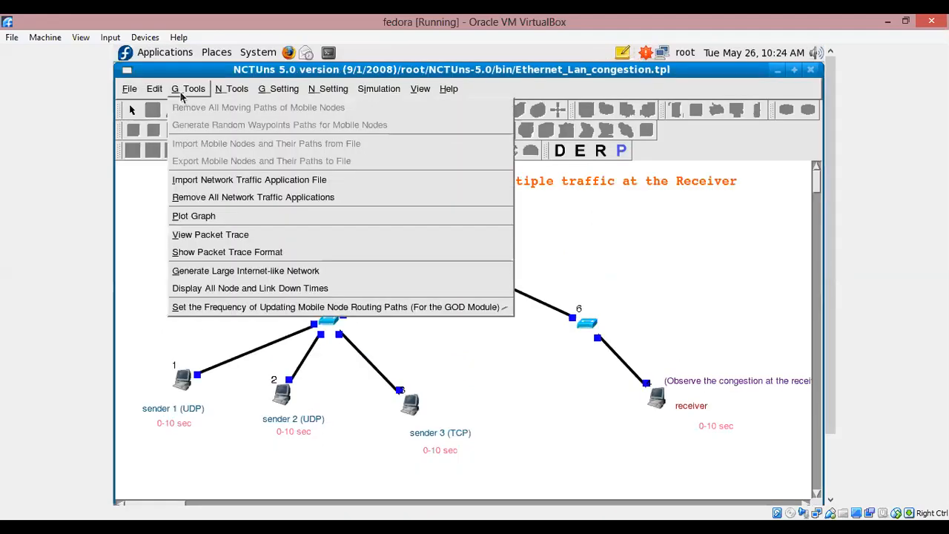
click(194, 216)
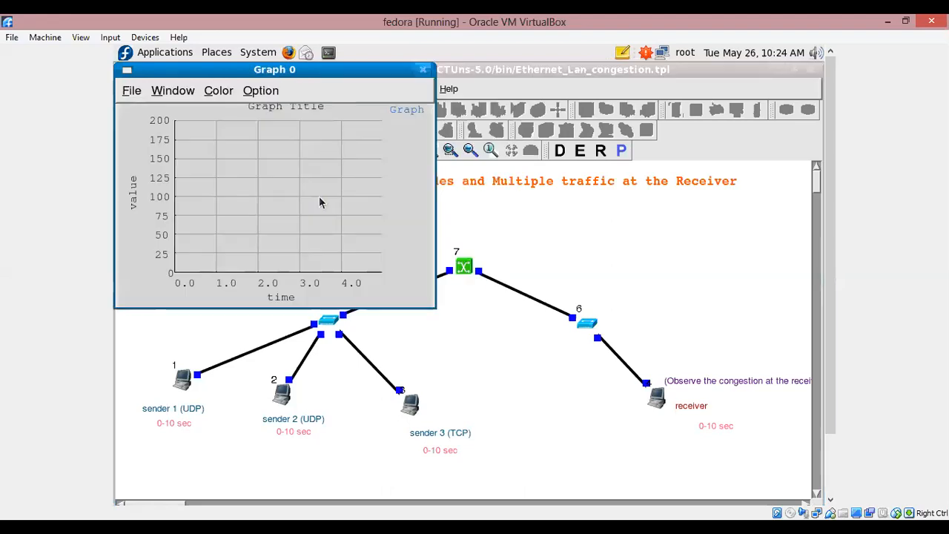
Step: Configure Graph 0 with the title Sender 1 collision, an X-axis width of 12 seconds and the Y label packets
click(252, 92)
click(269, 122)
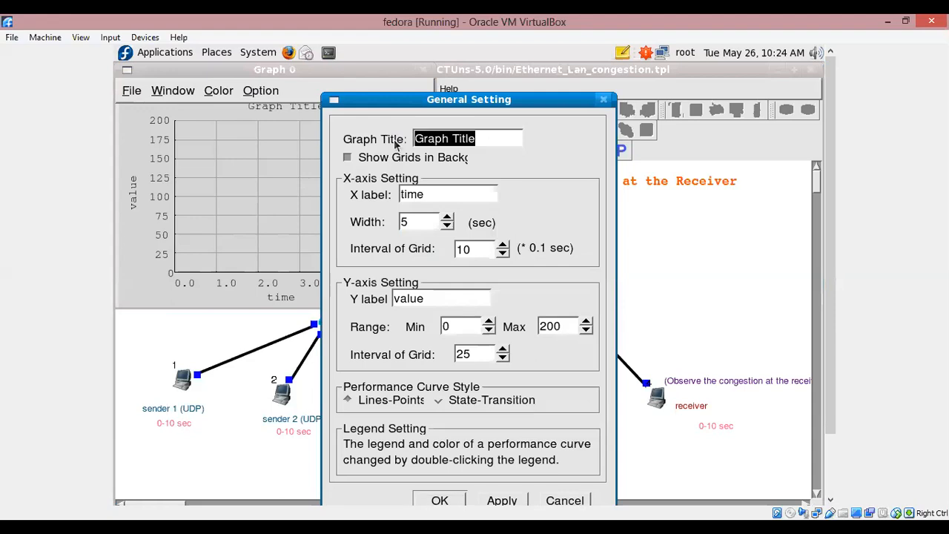
text(Sender )
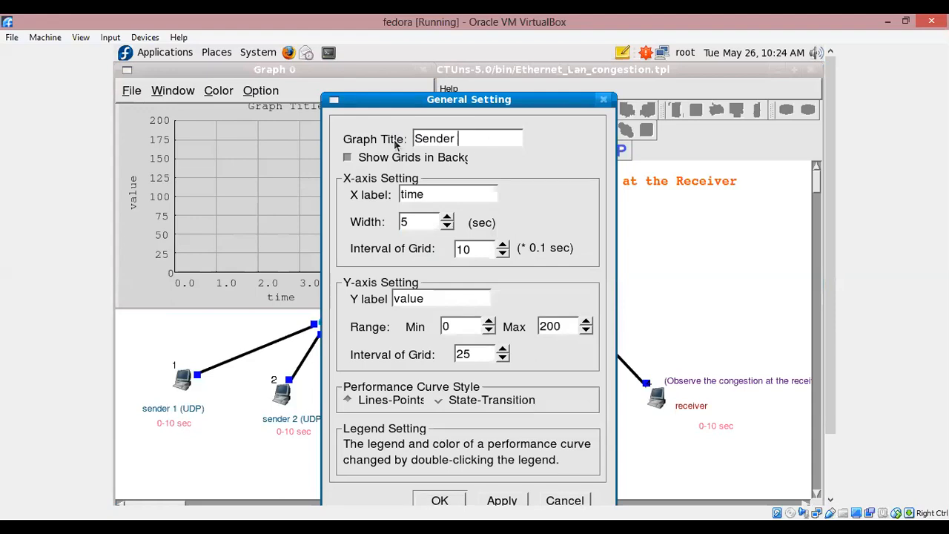
text(1 collision)
drag(427, 194, 394, 222)
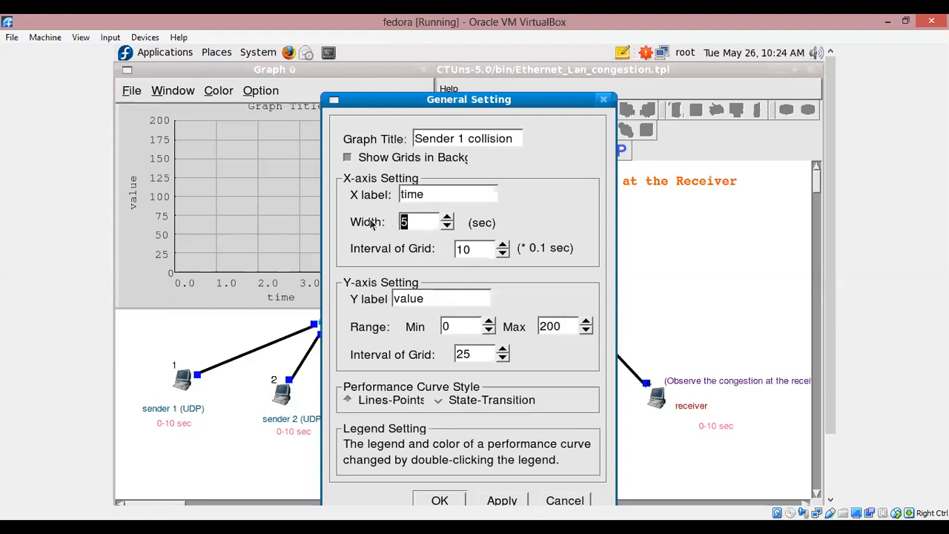
text(12)
drag(441, 303, 385, 302)
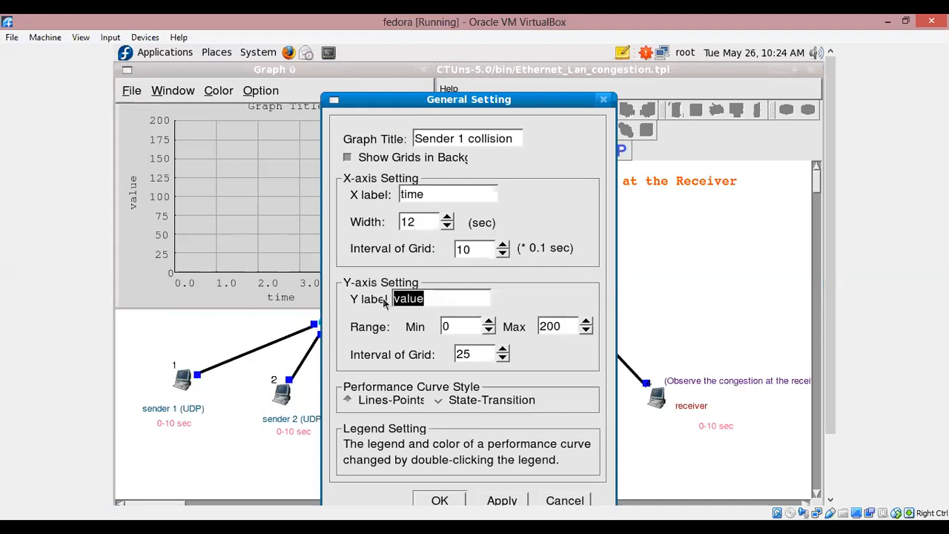
text(packets)
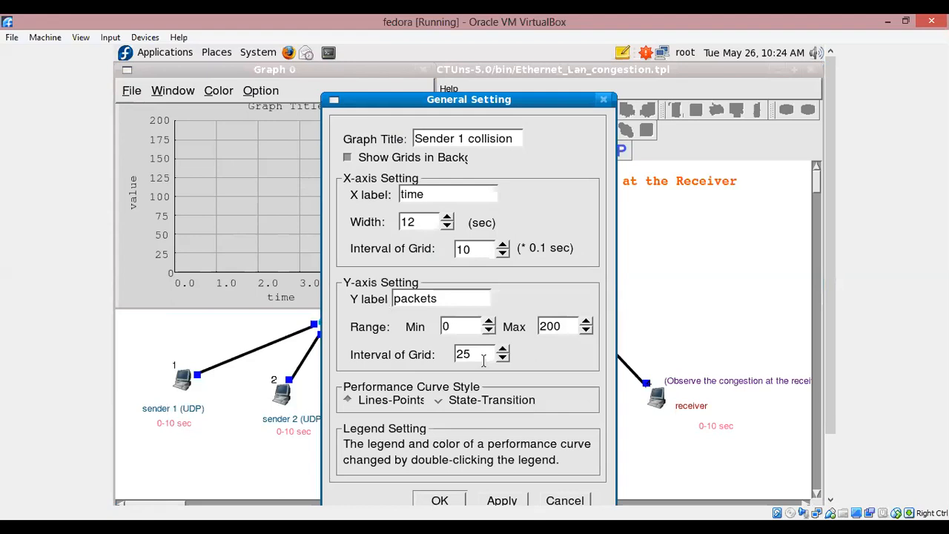
click(440, 503)
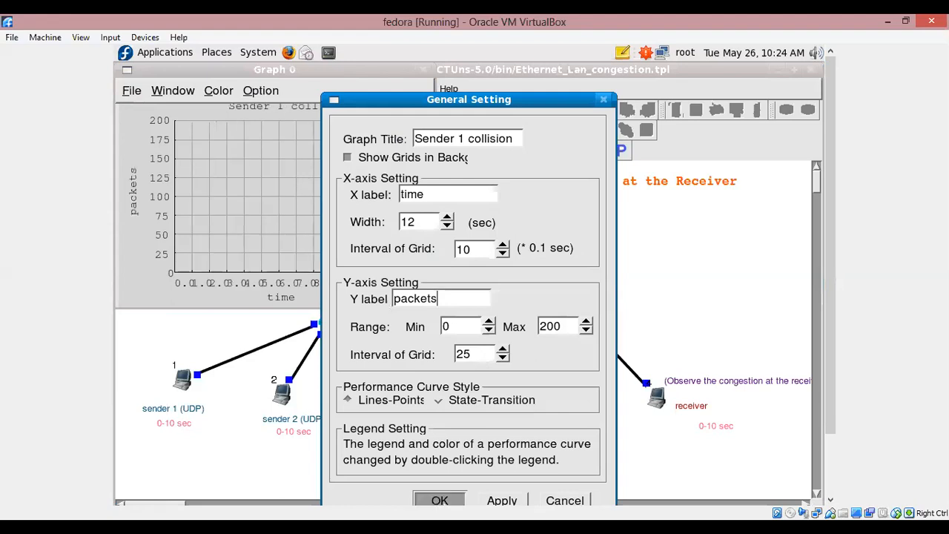
Step: Plot Ethernet_Lan_congestion.8023_N1_P1_Coll.log from the Ethernet_Lan_congestion.results folder in the Sender 1 collision graph
click(133, 92)
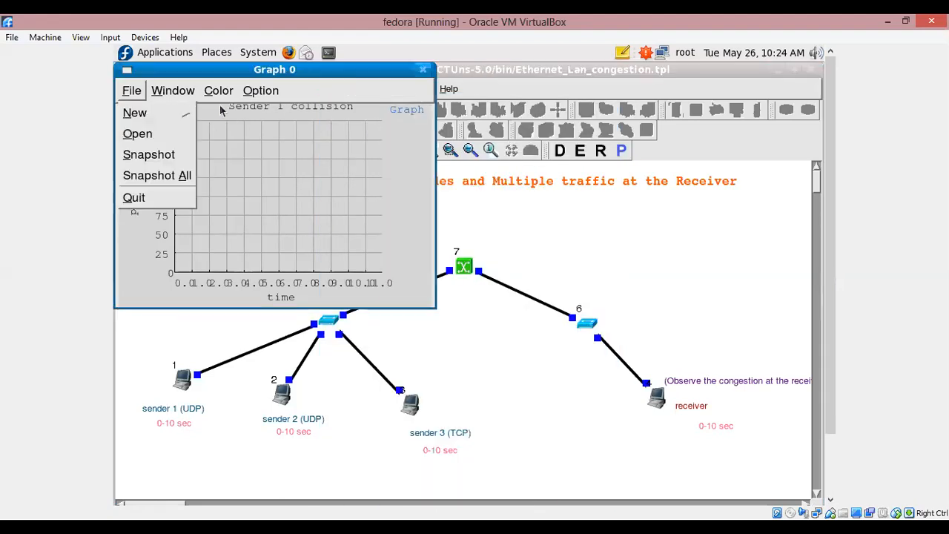
click(141, 133)
click(404, 179)
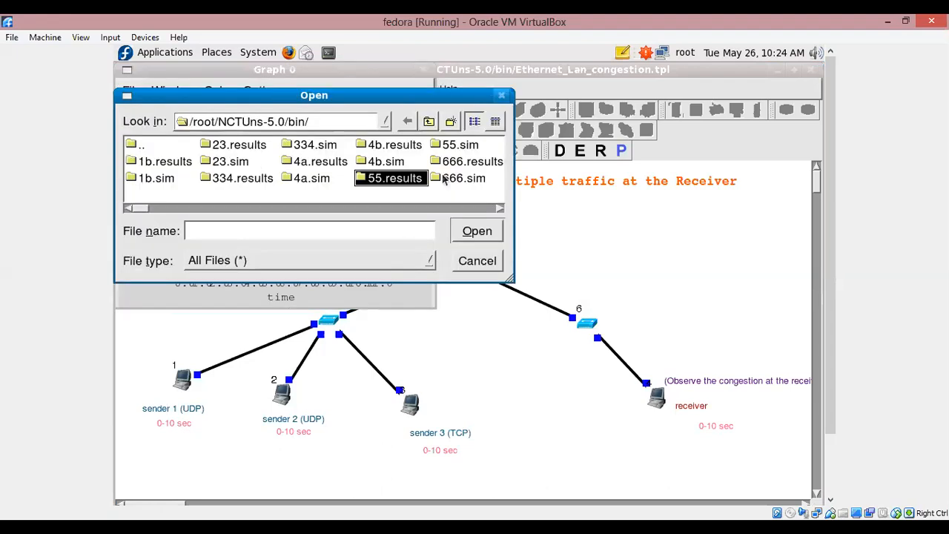
key(Right)
key(Right)
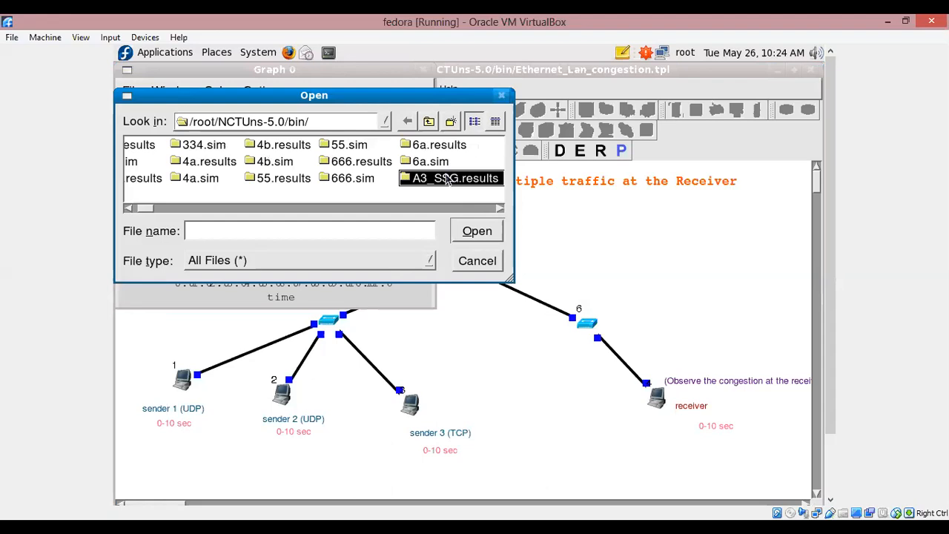
key(Right)
key(Right)
double_click(327, 165)
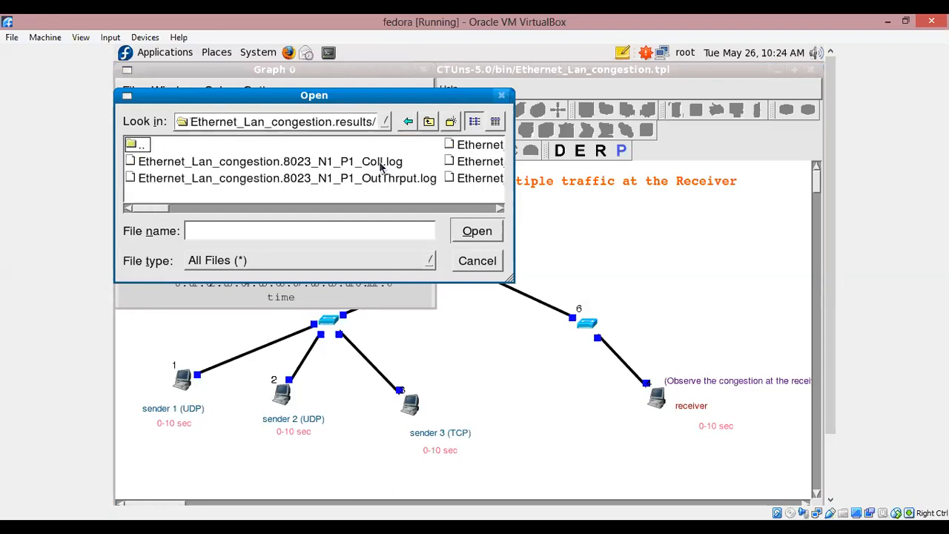
click(377, 163)
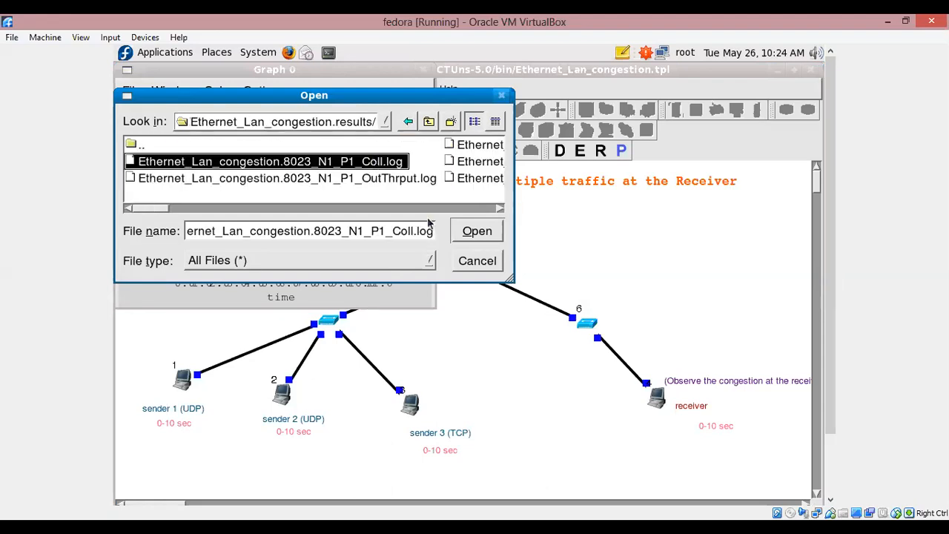
click(490, 236)
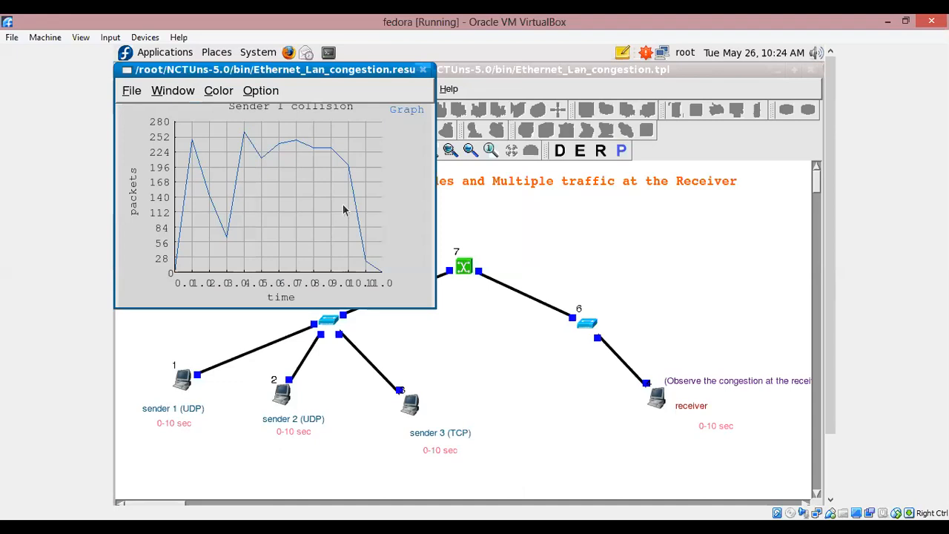
Step: Create a new Graph 1 window and place it beside the Sender 1 collision graph
click(132, 91)
mouse_move(144, 118)
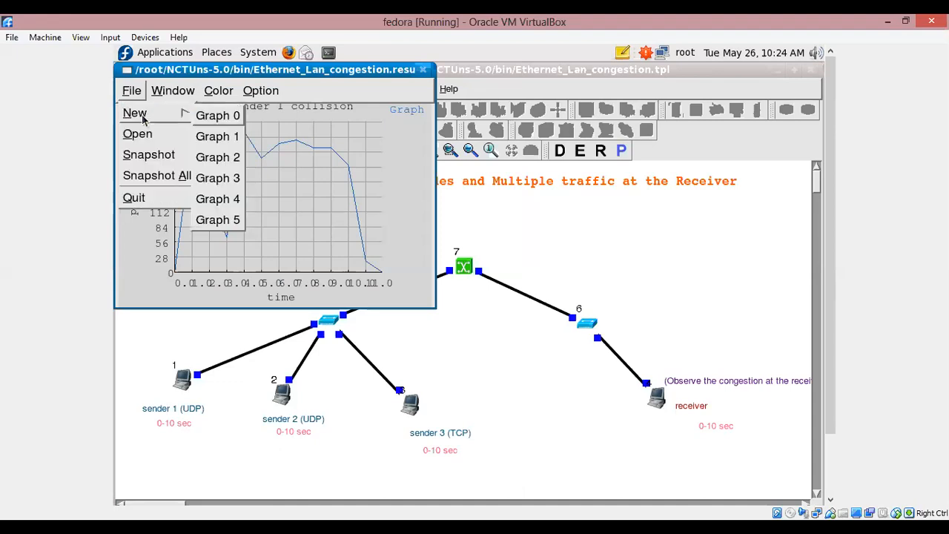
click(217, 136)
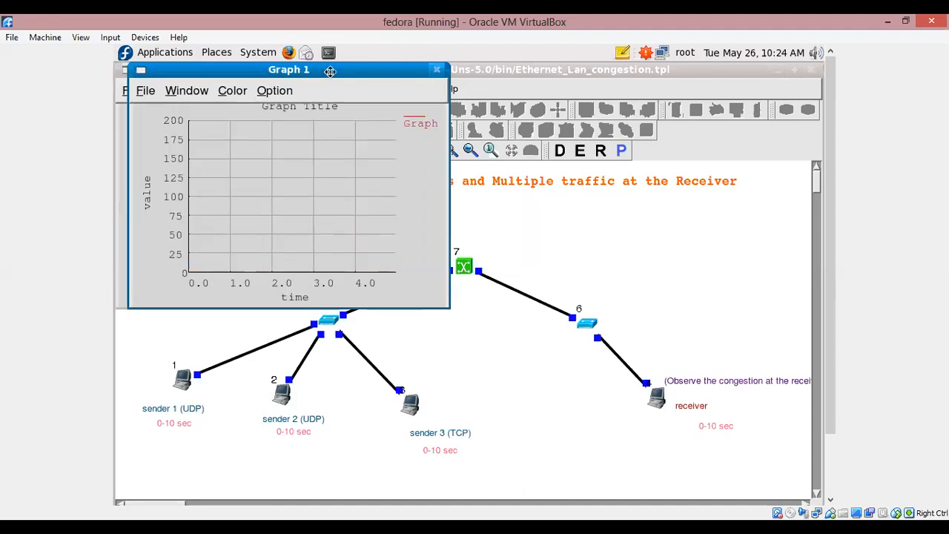
drag(330, 71, 646, 75)
Step: Title Graph 1 receiver collision in its general settings
click(593, 95)
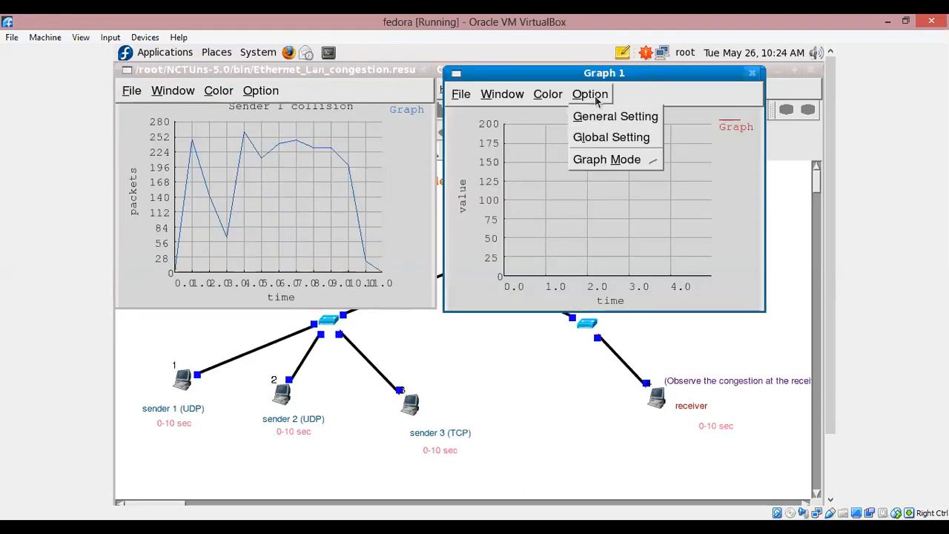
click(613, 120)
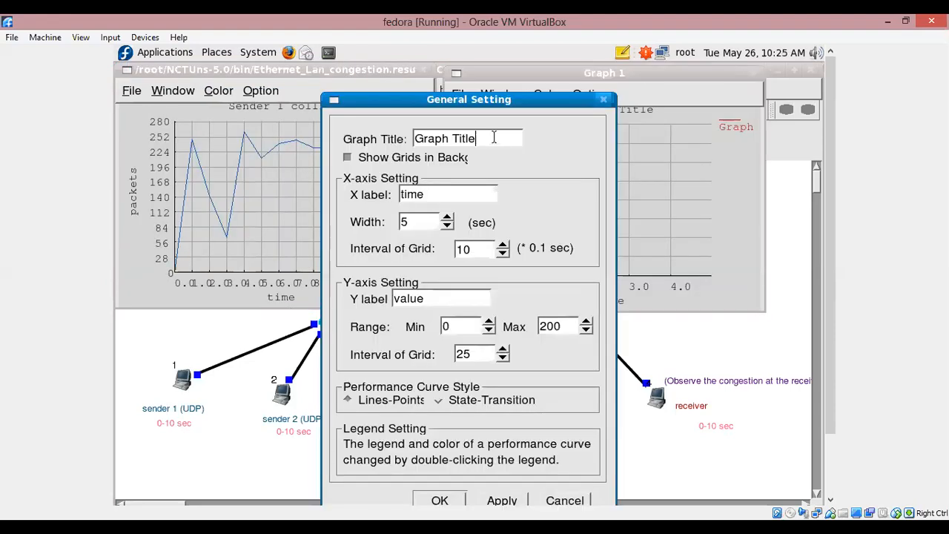
drag(494, 138, 455, 123)
text(s)
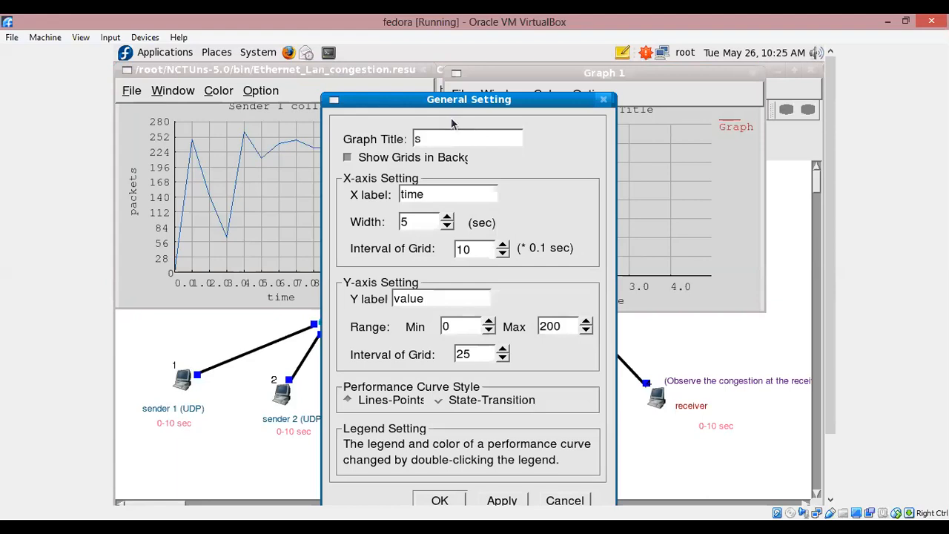
text(ender 2)
key(BackSpace)
key(BackSpace)
key(BackSpace)
key(BackSpace)
key(BackSpace)
key(BackSpace)
key(BackSpace)
key(BackSpace)
text(receiver collision)
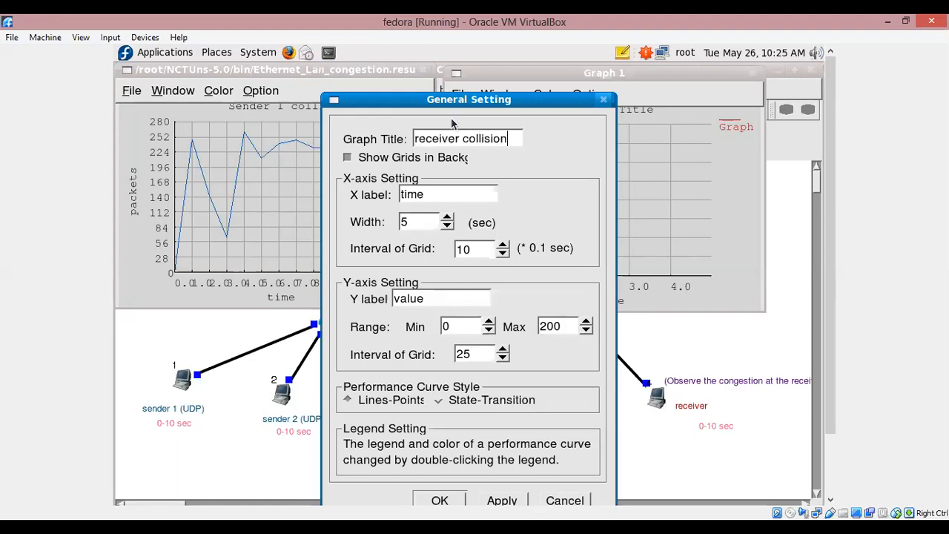
Step: Set Graph 1's X-axis width to 12 seconds and its Y label to packets, and apply the settings
double_click(413, 225)
text(12)
double_click(398, 300)
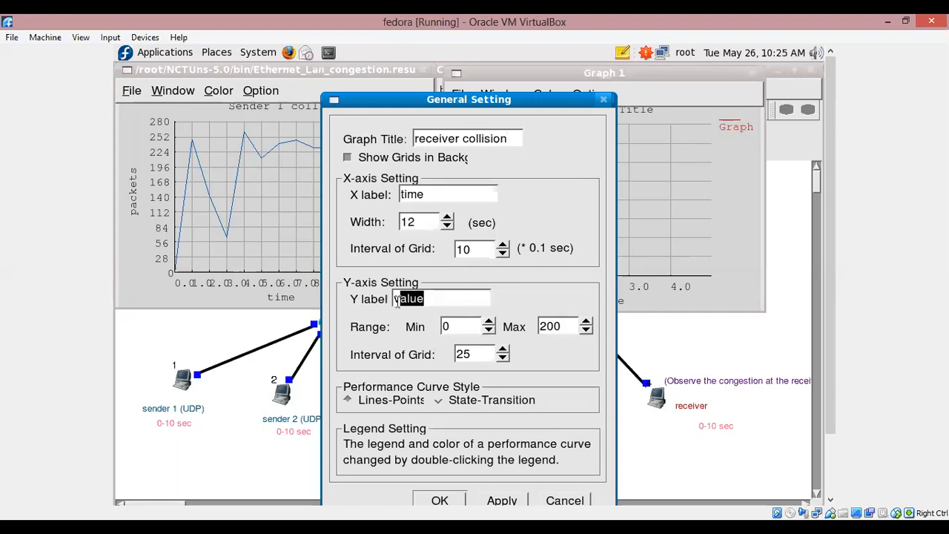
text(paclets)
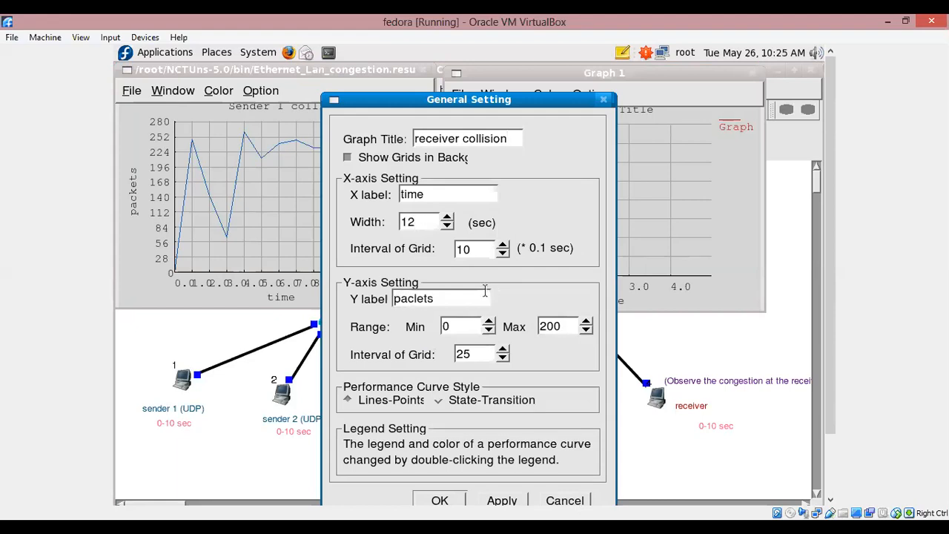
key(BackSpace)
key(BackSpace)
key(BackSpace)
key(BackSpace)
text(kets)
click(504, 499)
click(440, 501)
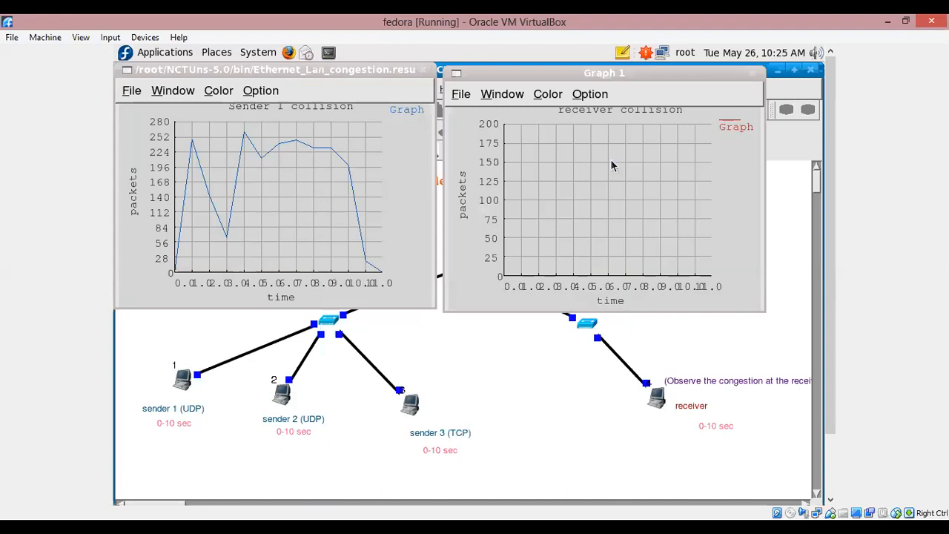
Step: Plot Ethernet_Lan_congestion.8023_N4_P1_Coll.log in the receiver collision graph and shift its window slightly
click(460, 94)
click(466, 137)
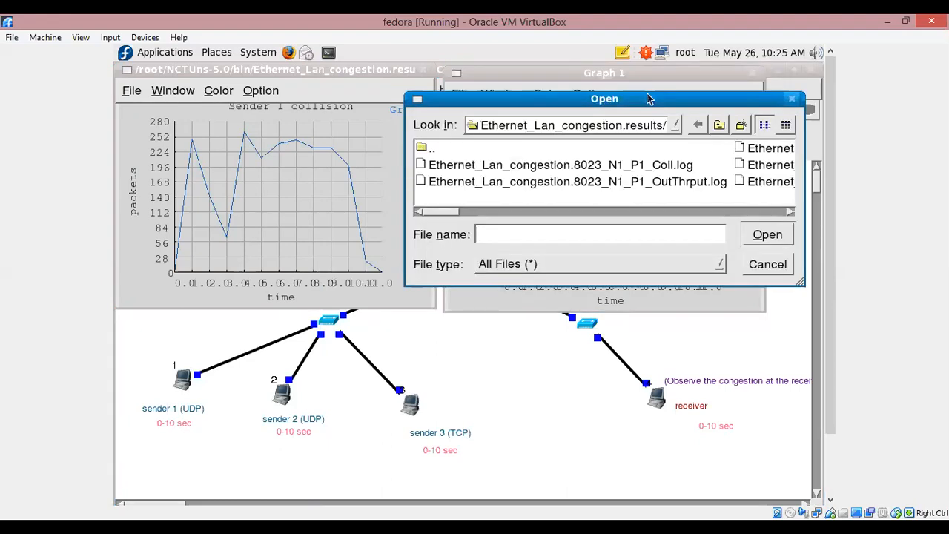
click(641, 212)
click(641, 213)
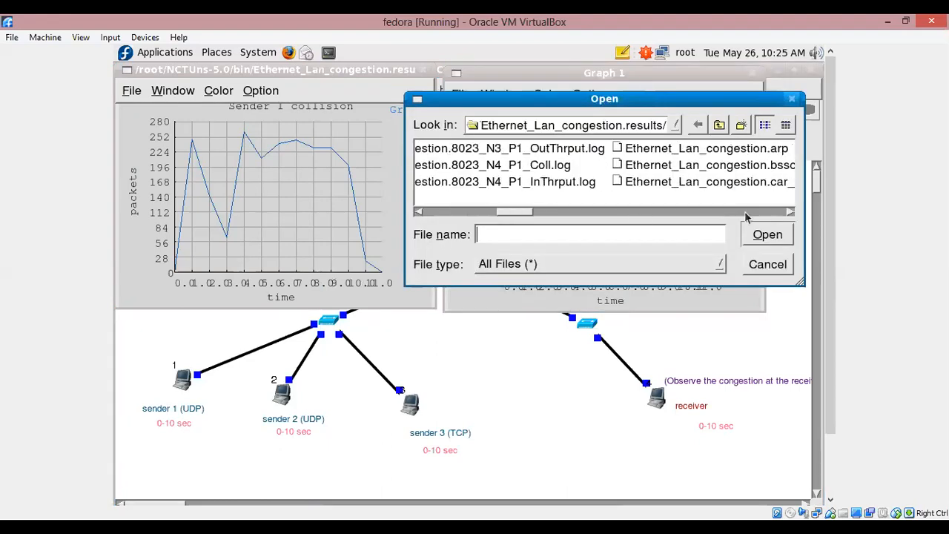
click(744, 212)
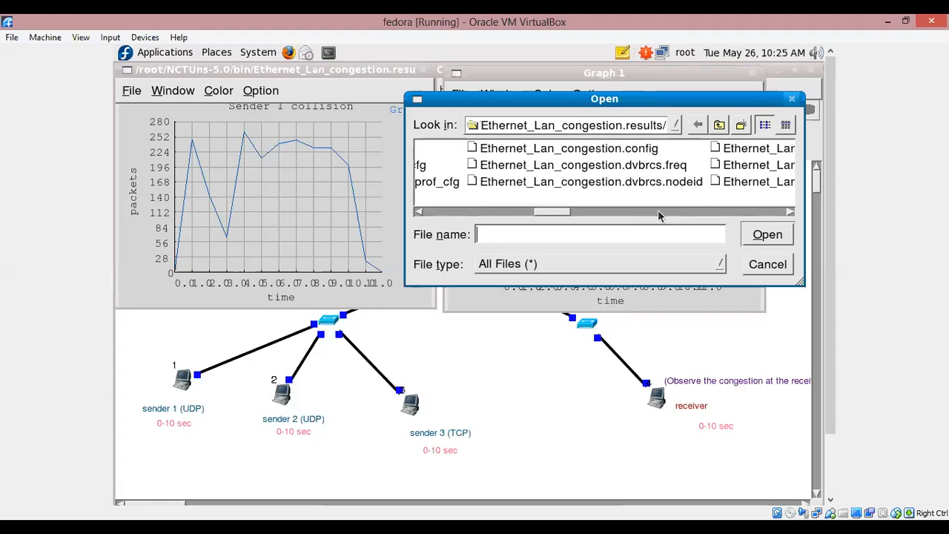
click(531, 213)
click(520, 165)
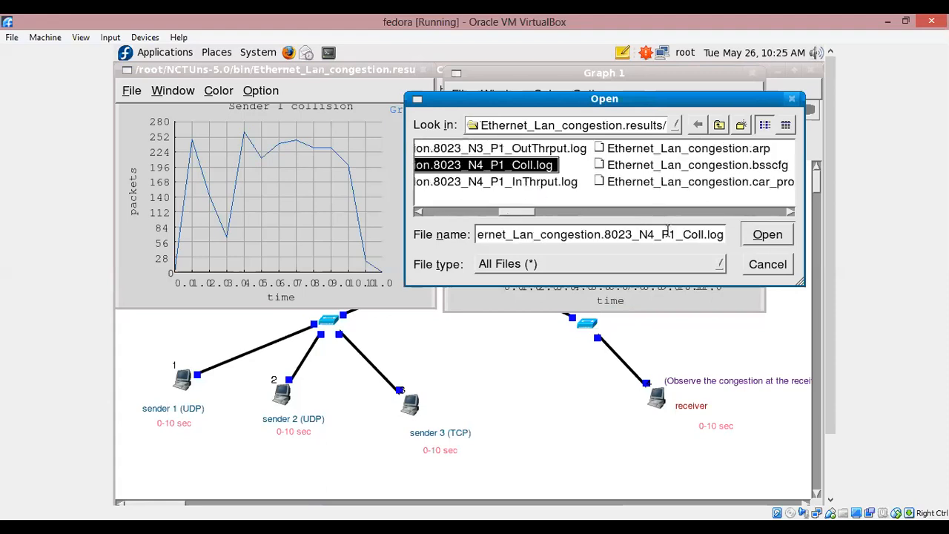
click(757, 234)
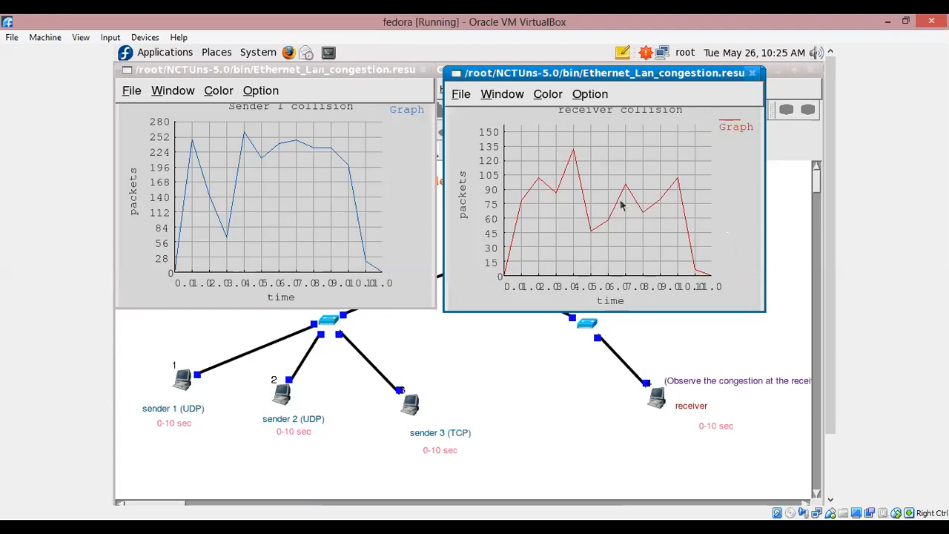
mouse_move(615, 78)
mouse_down()
mouse_move(642, 178)
mouse_move(619, 143)
mouse_move(627, 88)
mouse_up()
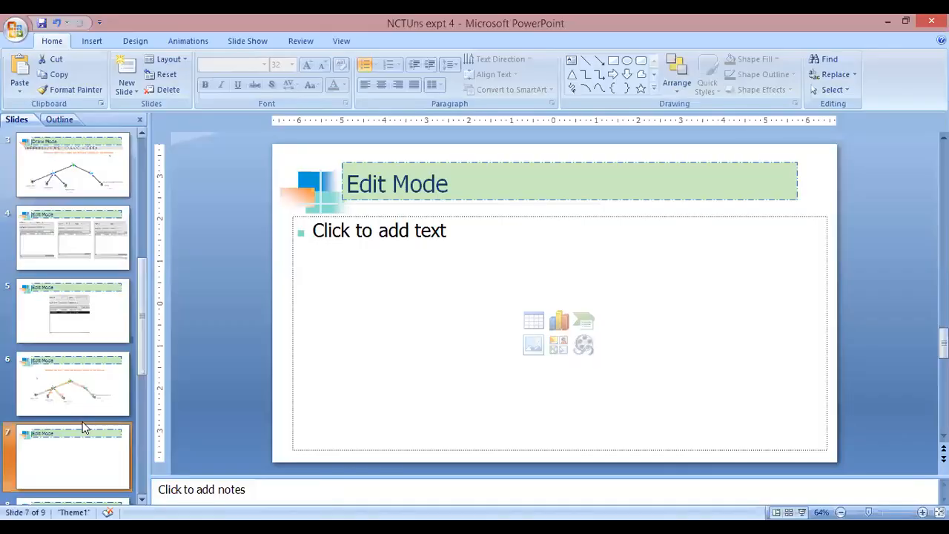
Step: In slide 8's Observations table in PowerPoint, change the heading Receiver In throughput to Sender 2 and the second heading to Sender 1 Out throughput
scroll(384, 333, down, 2)
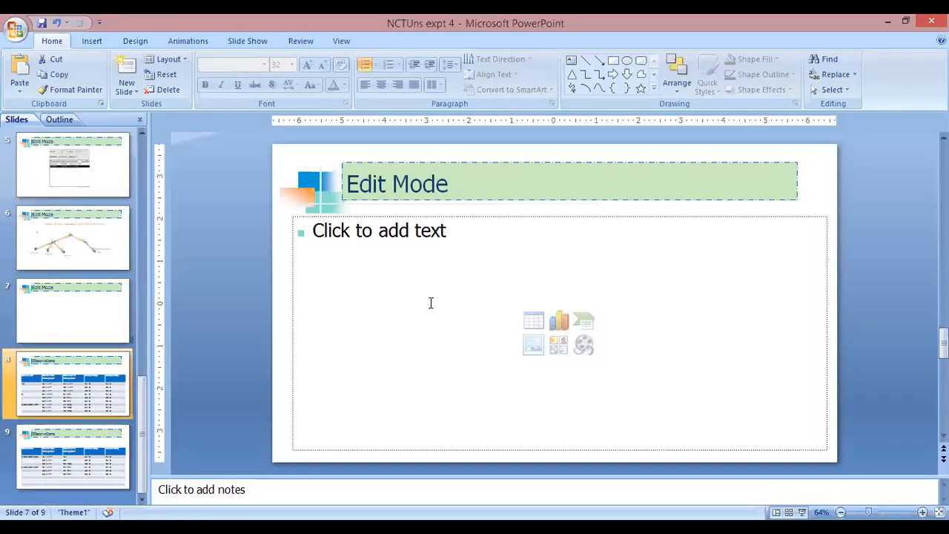
click(384, 310)
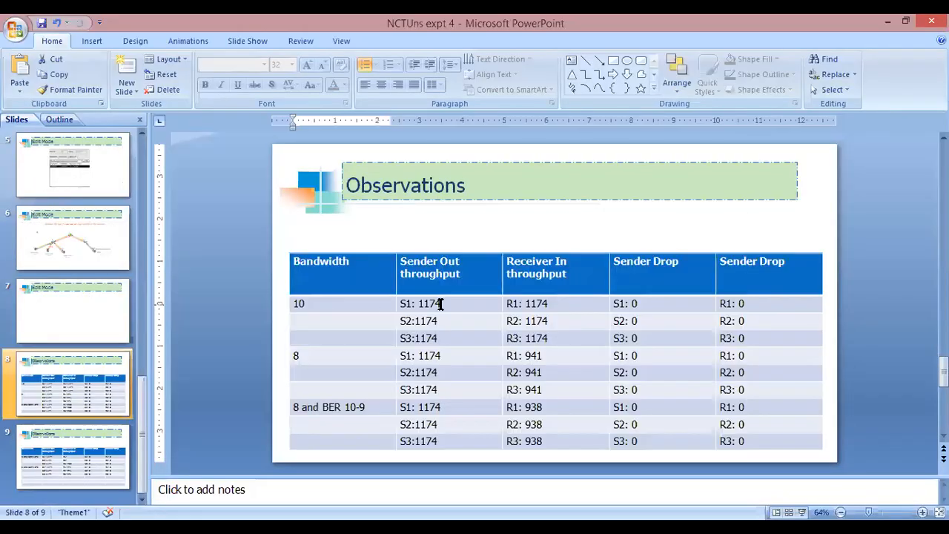
triple_click(521, 265)
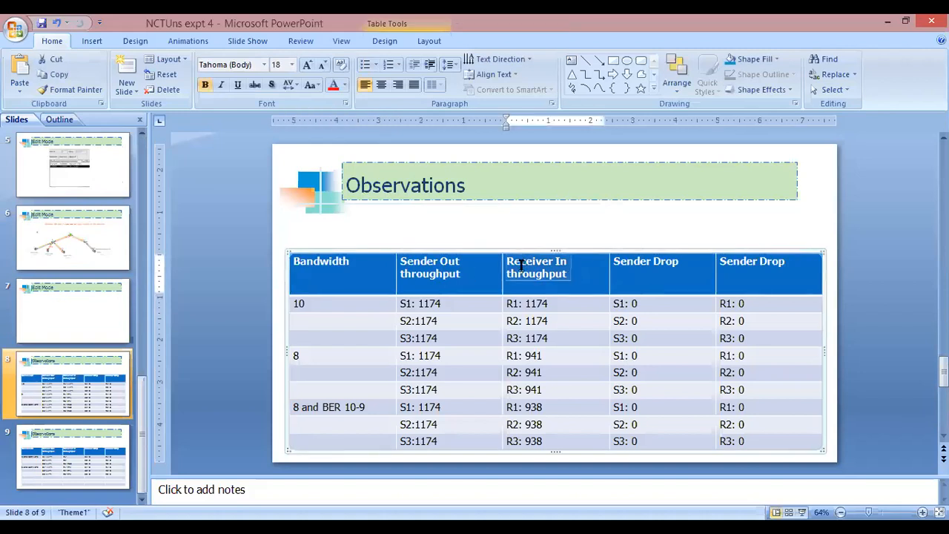
text(Sender 2)
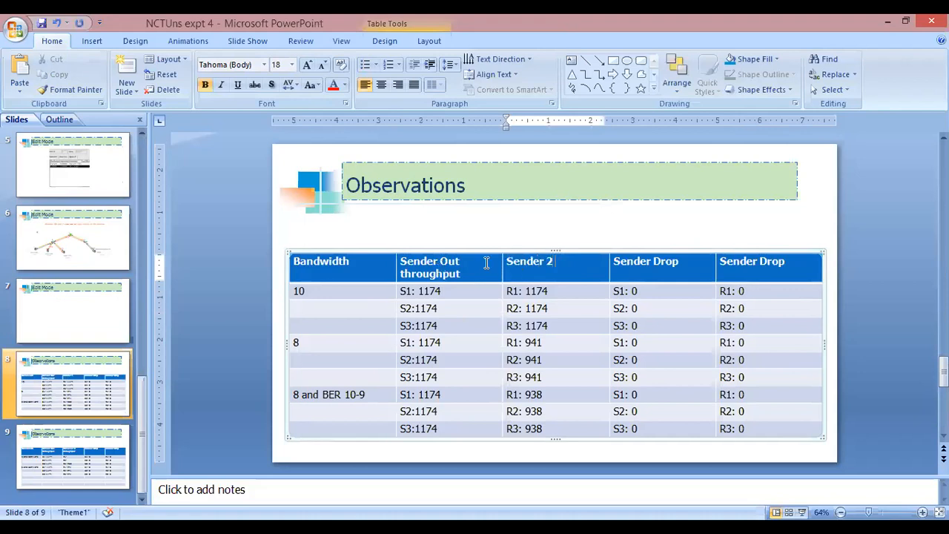
click(440, 265)
text(1)
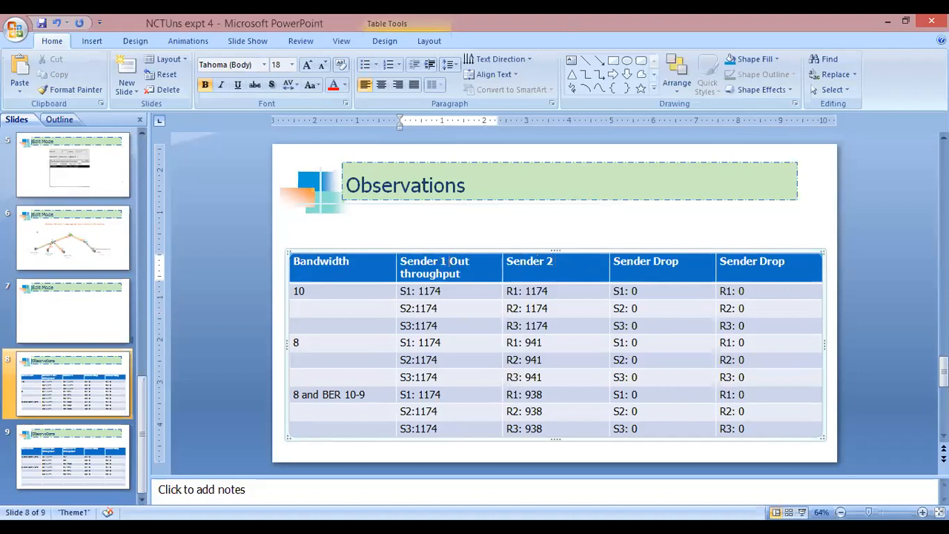
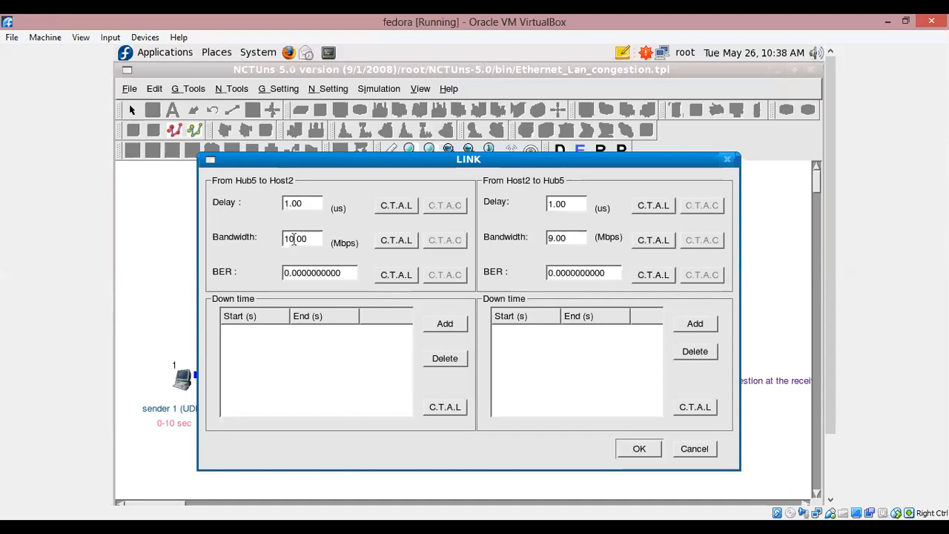
Step: Set the bandwidth from Hub5 to Host2 to 9 Mbps and confirm the link settings
key(BackSpace)
key(BackSpace)
text(9)
key(Return)
Step: Set the bandwidth of the link between Hub5 and Host3 to 9 Mbps in both directions
double_click(374, 366)
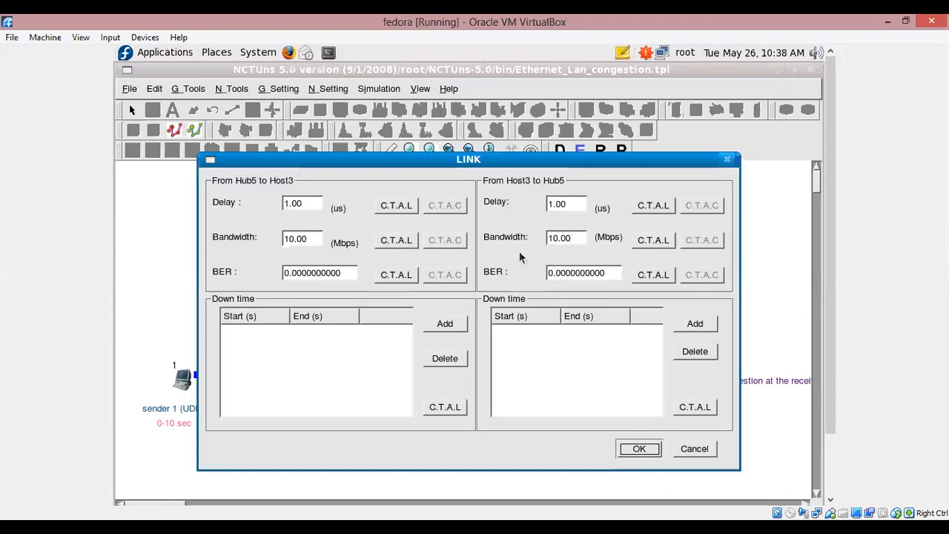
click(558, 237)
key(BackSpace)
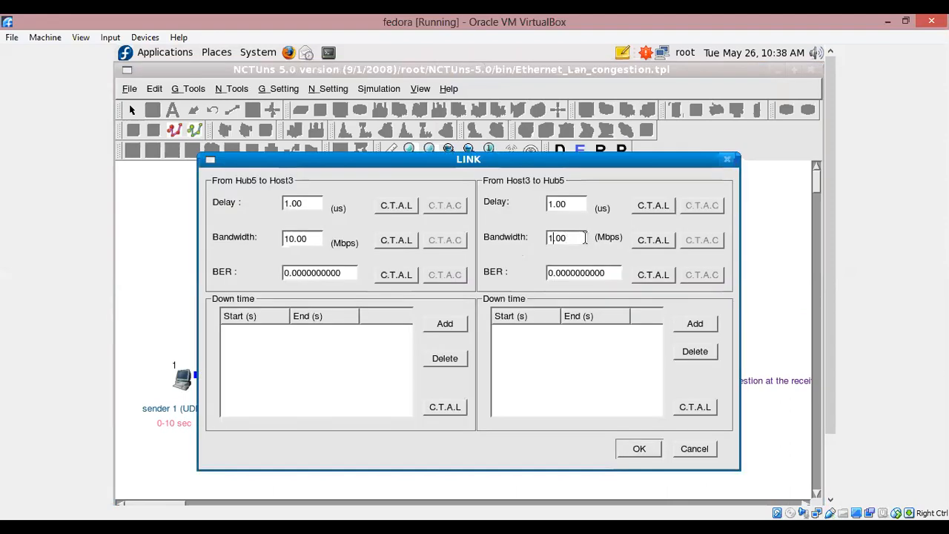
key(BackSpace)
text(9)
click(294, 240)
key(BackSpace)
key(BackSpace)
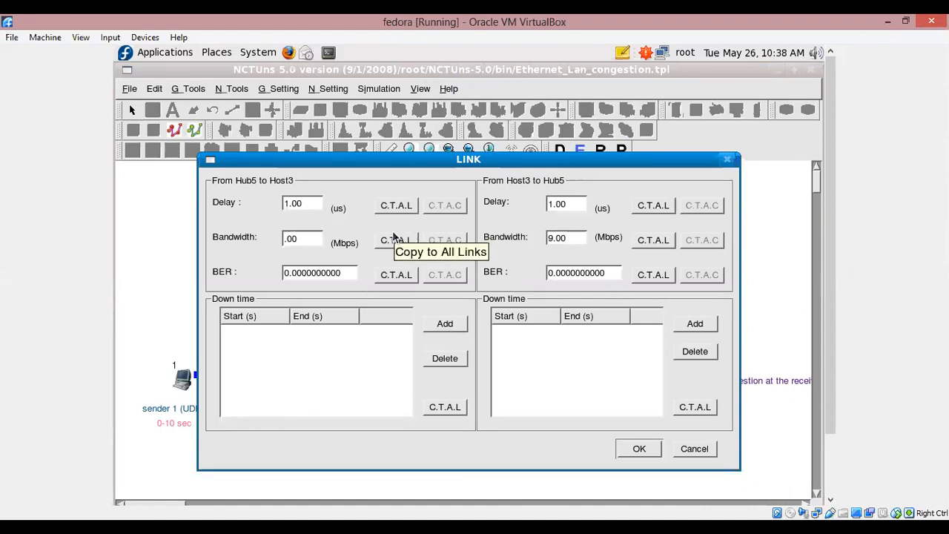
text(9)
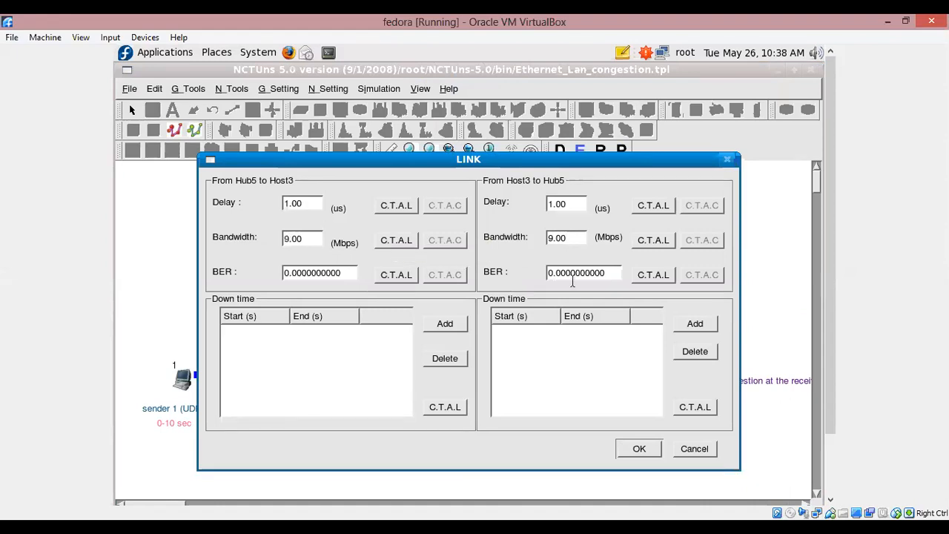
Step: Set the bandwidth from Host3 to Hub5 to 8 Mbps, confirm, and check the settings of the link between Switch7 and Hub5
click(555, 239)
key(BackSpace)
text(8)
key(BackSpace)
text(8)
click(654, 449)
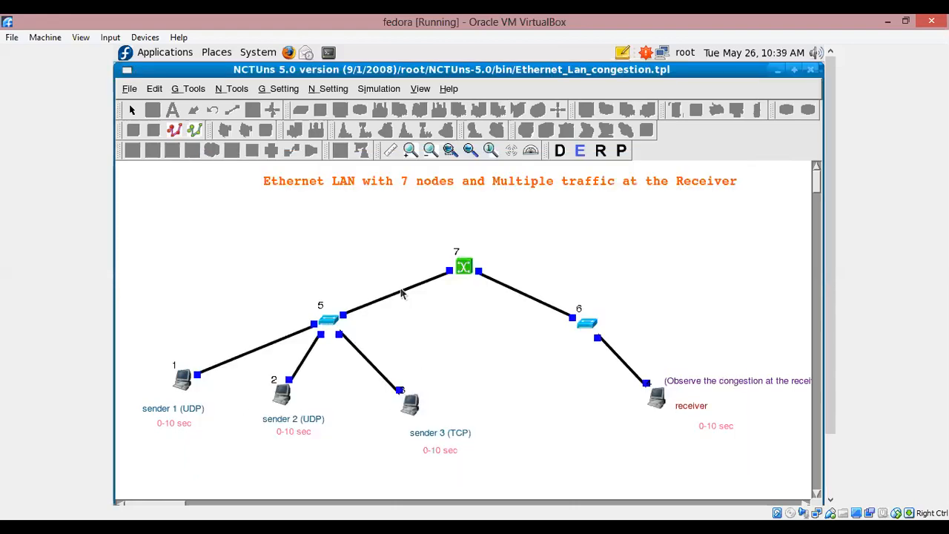
double_click(400, 294)
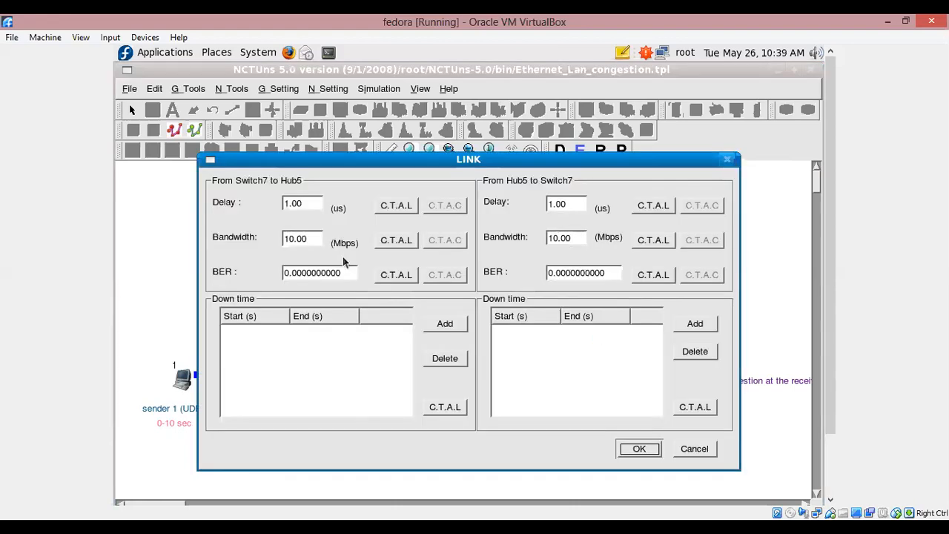
click(639, 453)
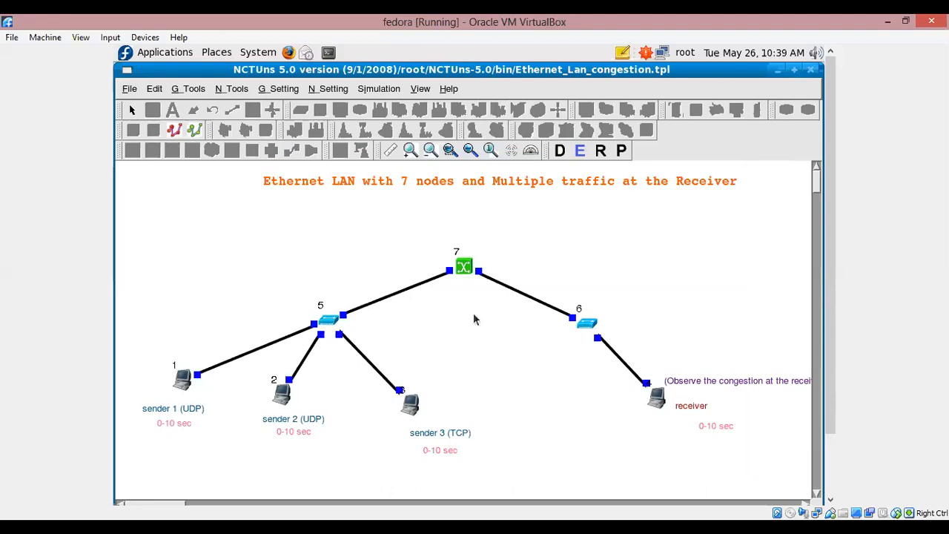
Step: In Host3's MAC8023 module, log the number of collision packets instead of drop packets, and close the node and host editors
double_click(413, 416)
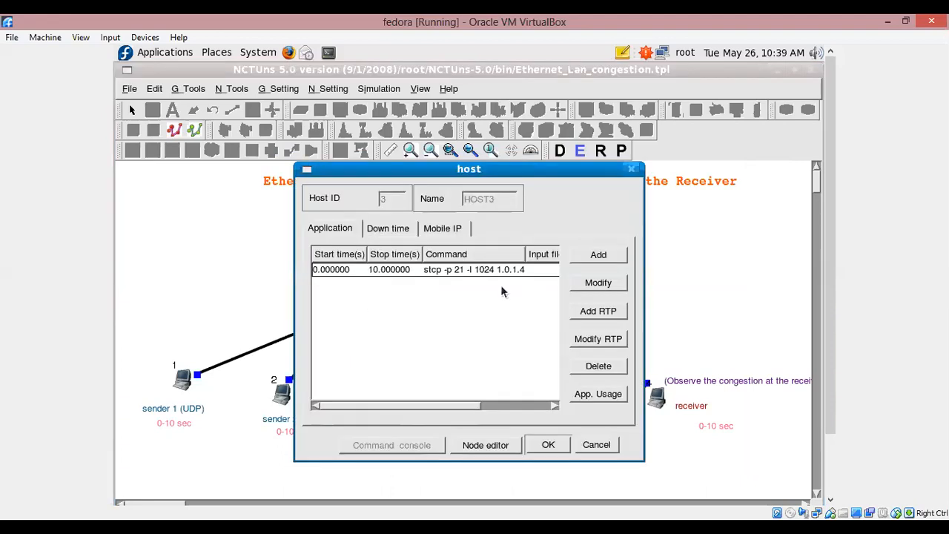
click(486, 445)
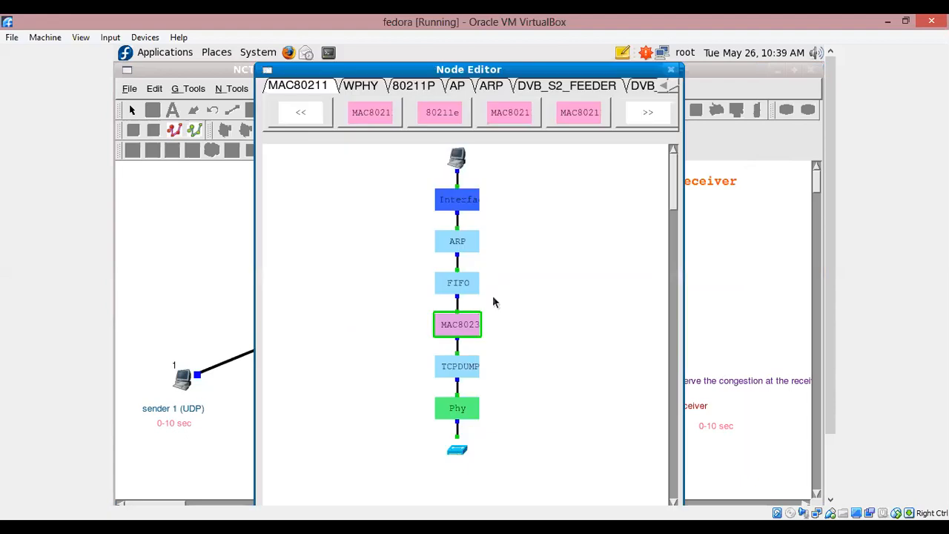
double_click(465, 334)
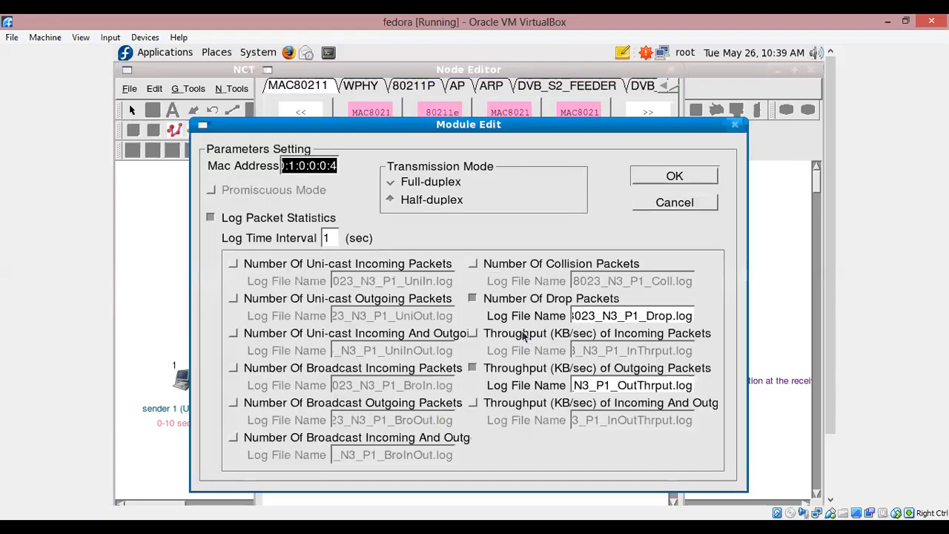
click(489, 265)
click(479, 300)
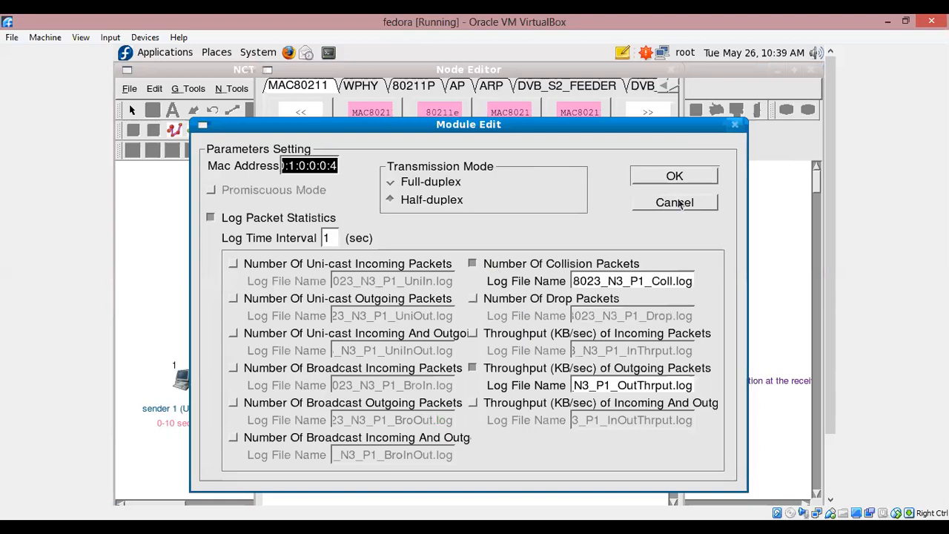
click(675, 202)
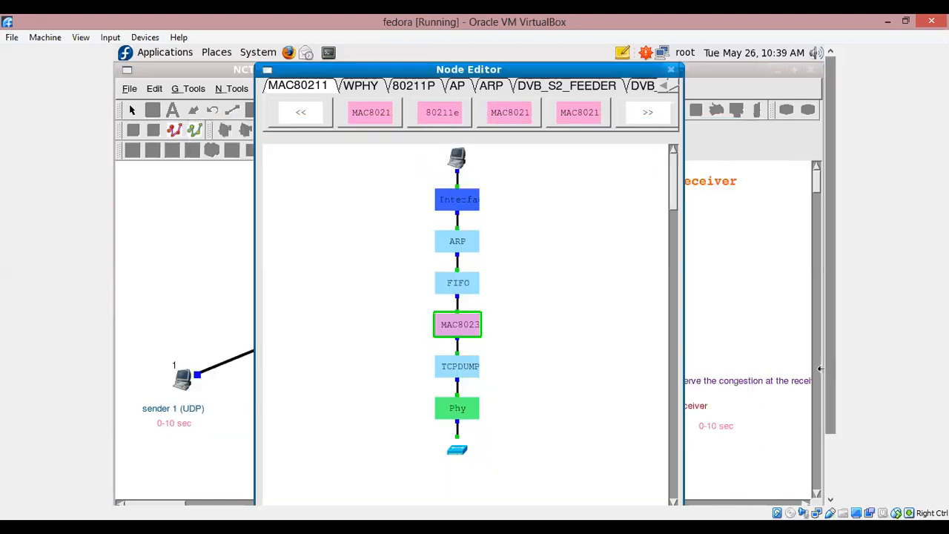
click(541, 498)
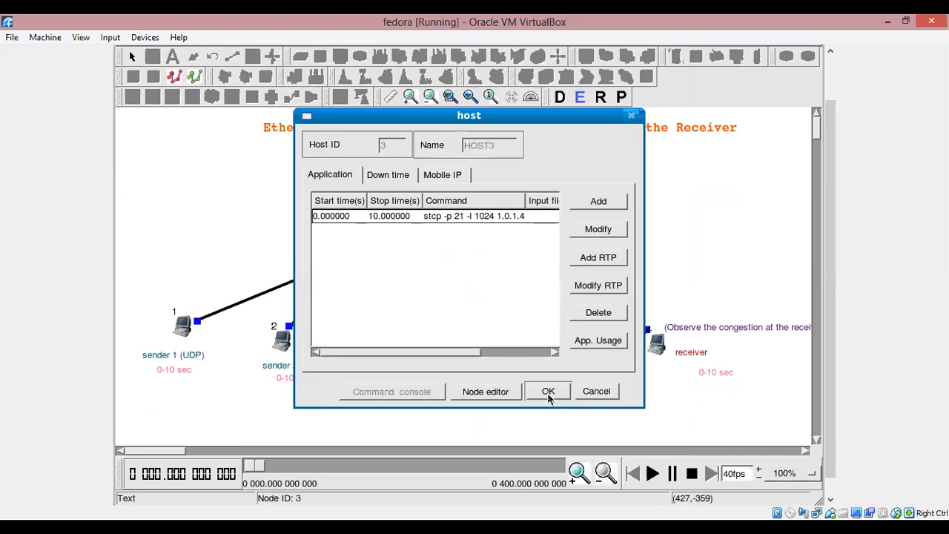
click(546, 335)
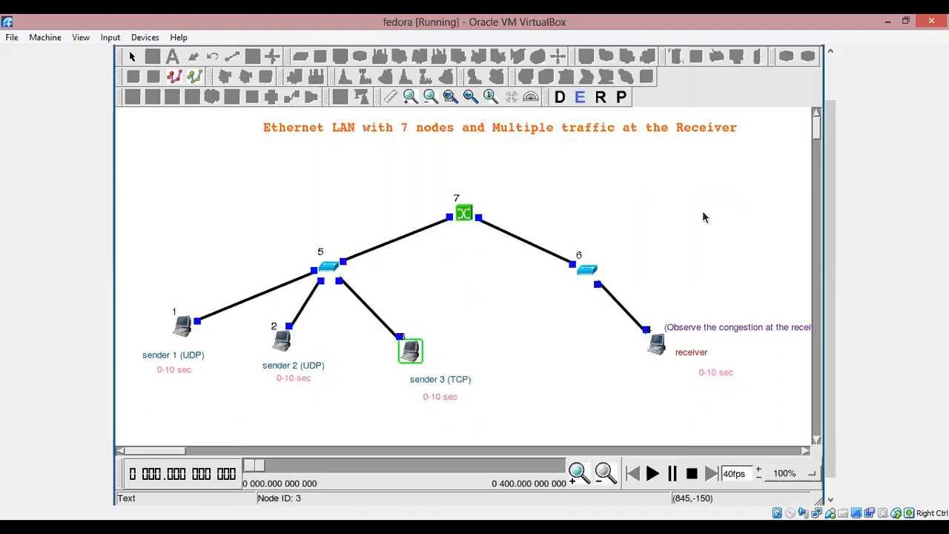
Step: Switch the topology to Run Simulation mode and run the simulation
click(601, 98)
click(470, 446)
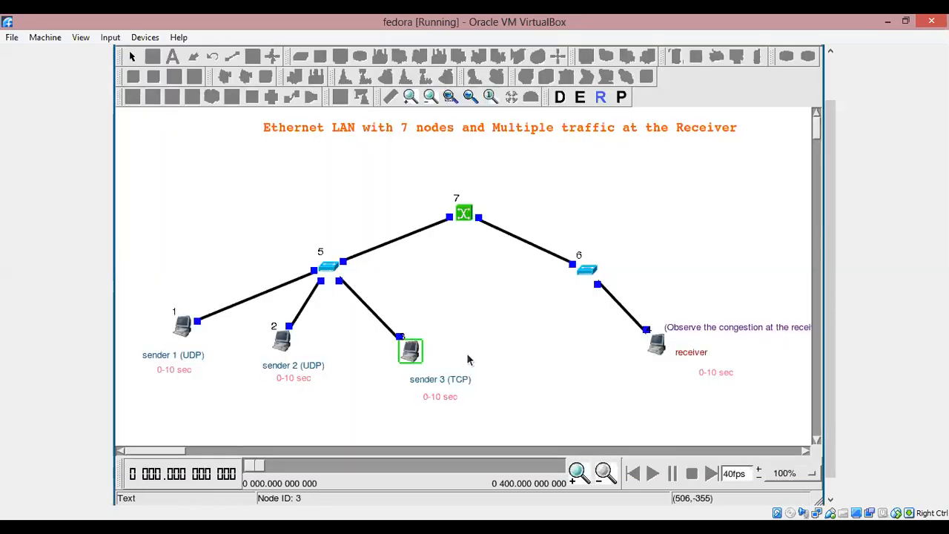
drag(831, 325, 830, 297)
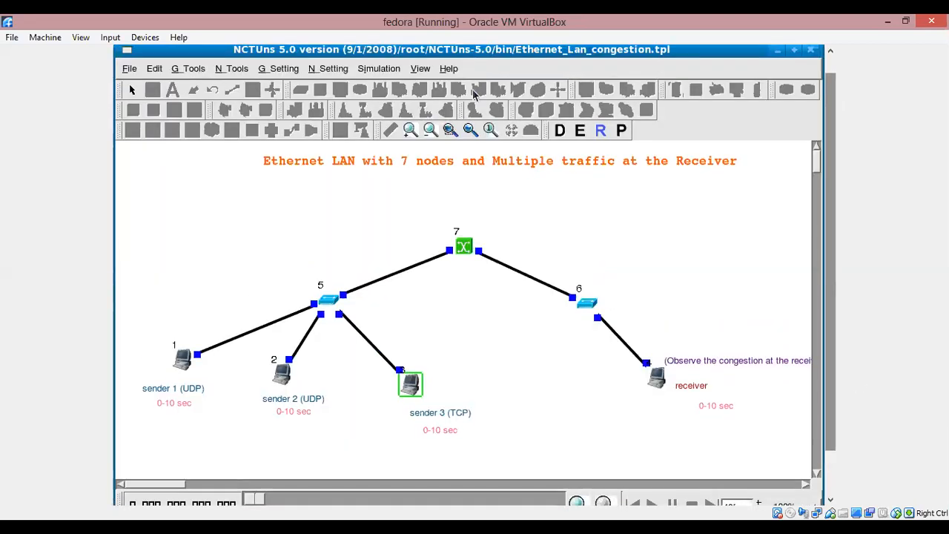
click(378, 69)
click(383, 84)
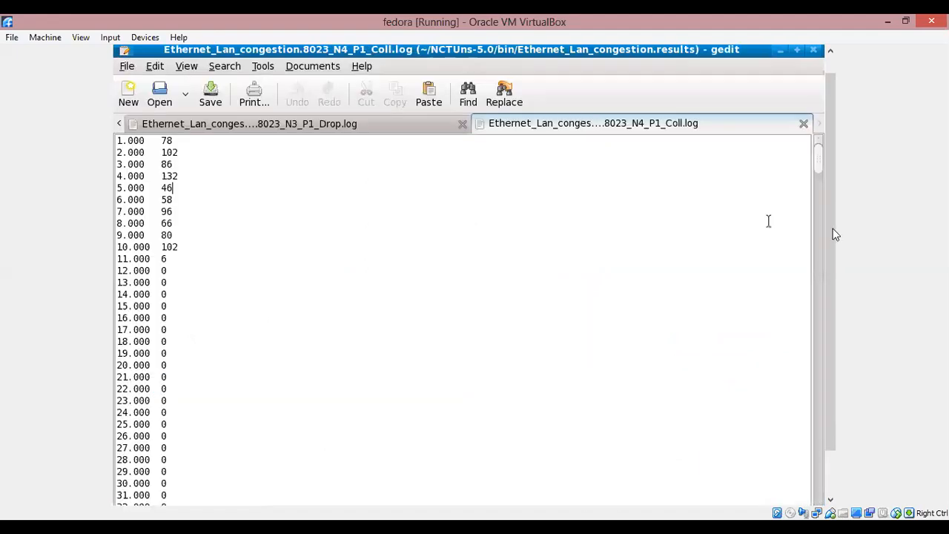
Step: In drawing mode, add the text label BW=10 at the link of host 1 and BW=9 at the link of host 2
drag(833, 229, 830, 290)
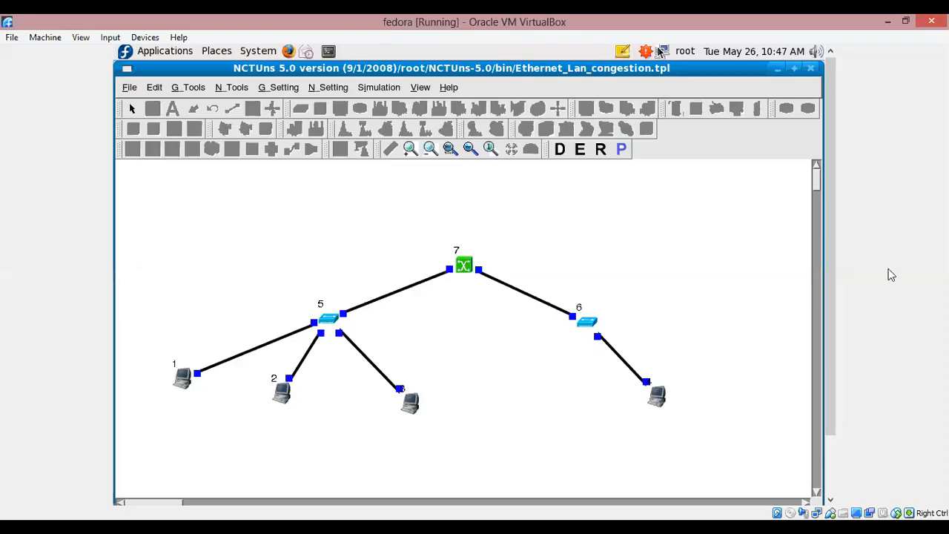
drag(831, 293, 830, 340)
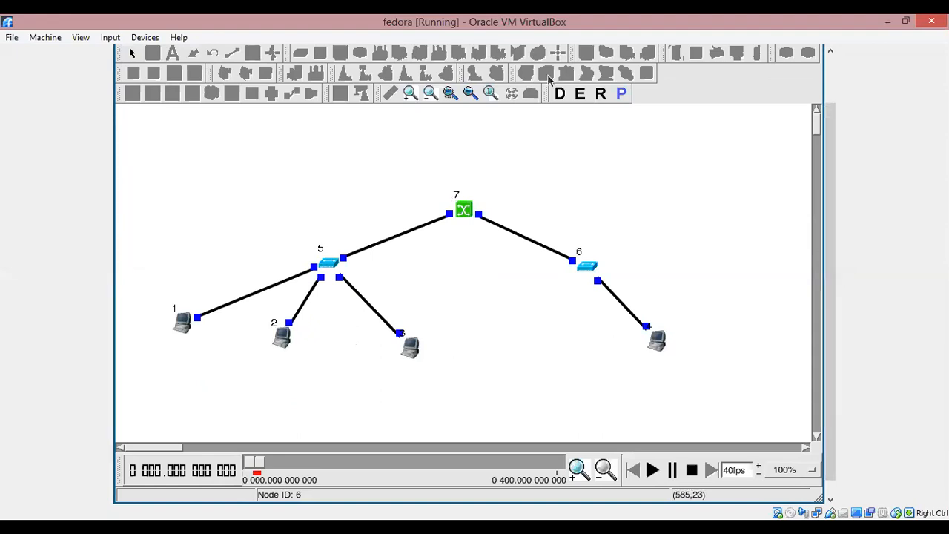
click(199, 151)
text(B)
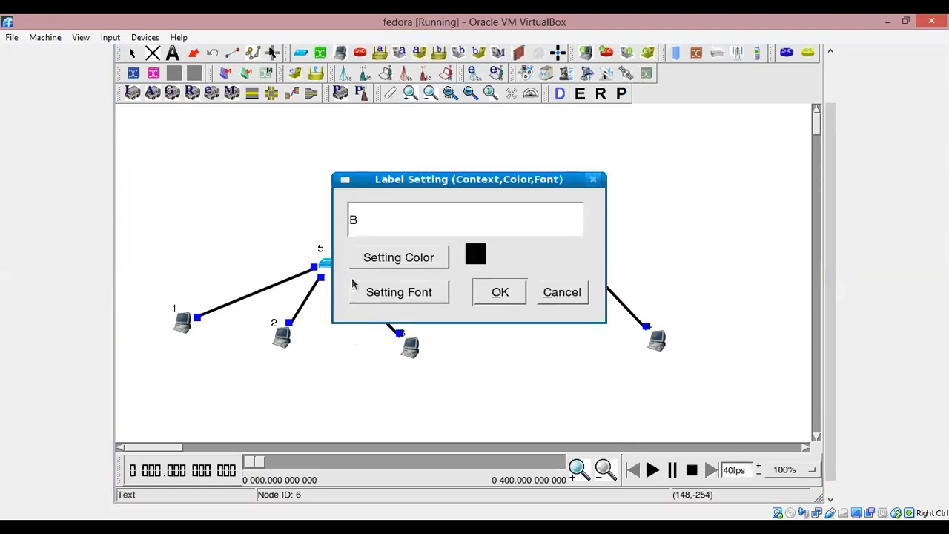
text(W=10)
click(508, 296)
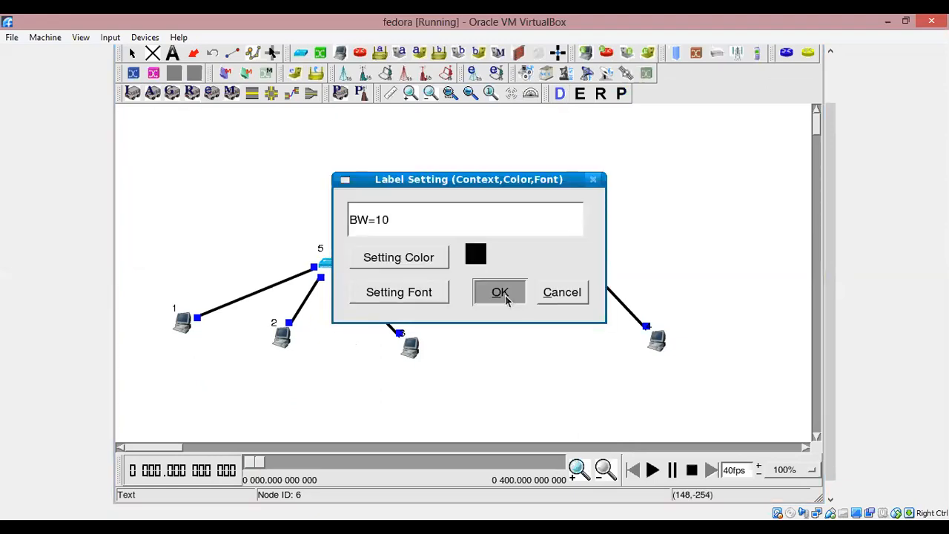
click(312, 328)
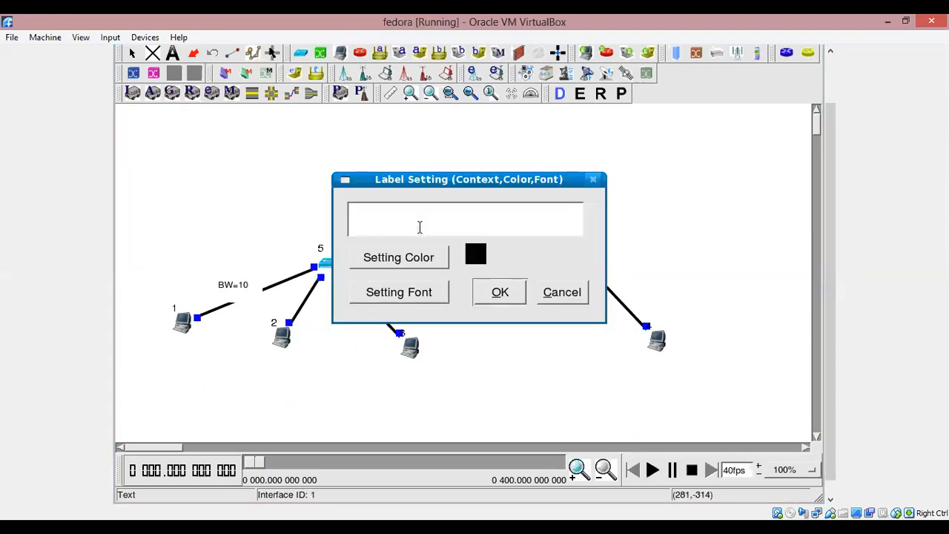
text(BW=9)
click(491, 295)
Step: Add the text label BW=8 at the link of host 3 and BW=10 at the receiver's link to hub 6
text(BW=)
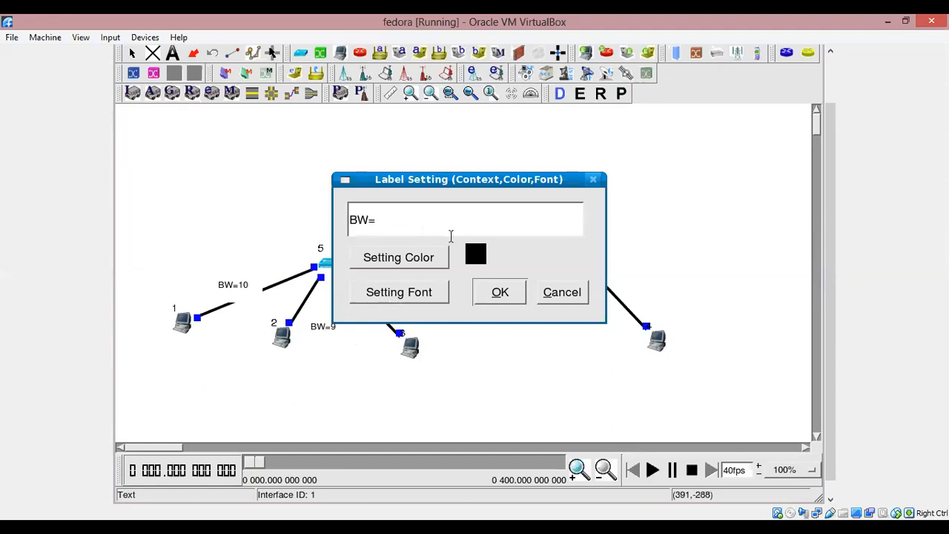
text(8)
click(495, 293)
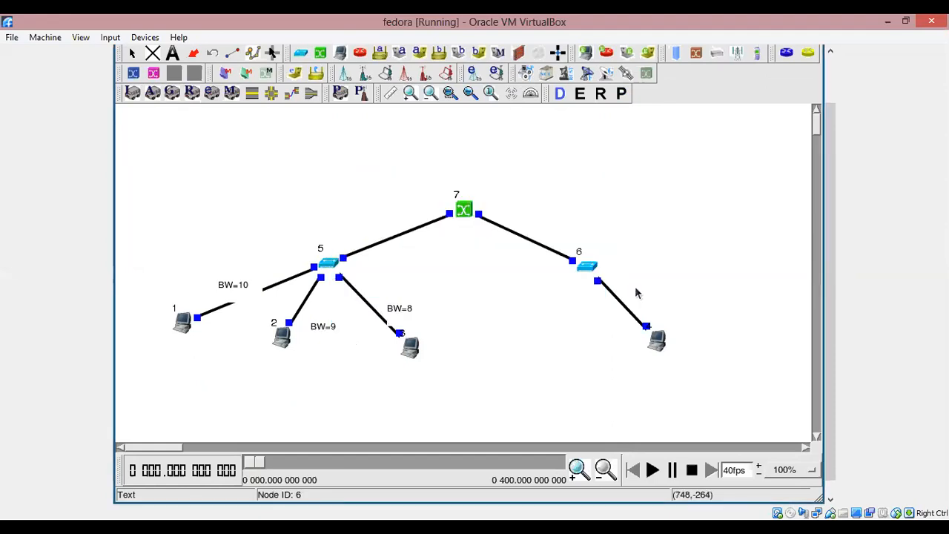
click(653, 286)
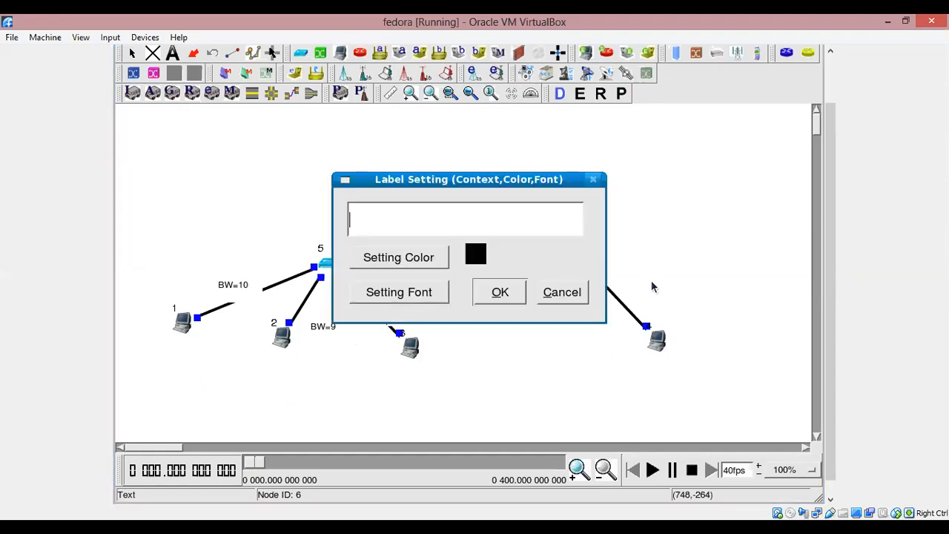
text(BE)
key(BackSpace)
text(W=10)
click(509, 286)
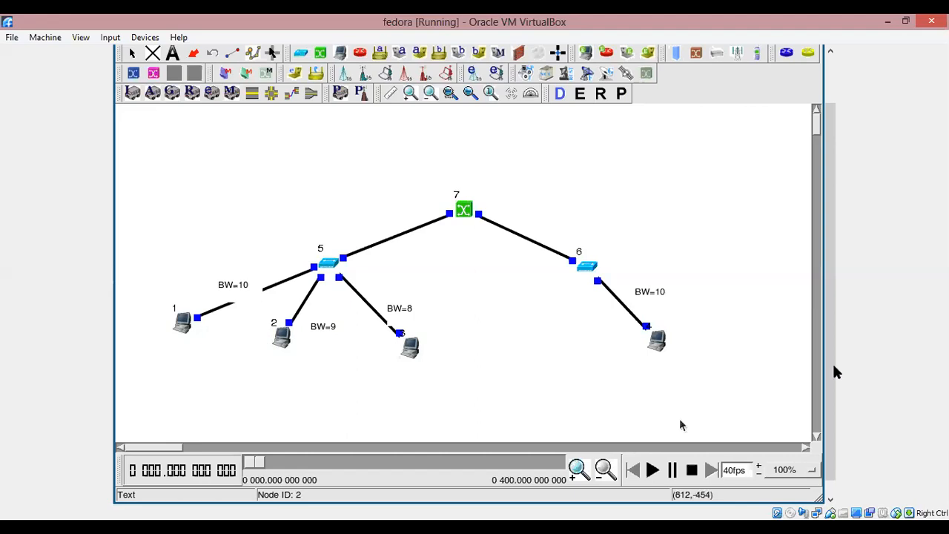
Step: Switch to Play Back mode, play the packet animation to examine the collisions, replay it and stop it
drag(833, 367, 833, 390)
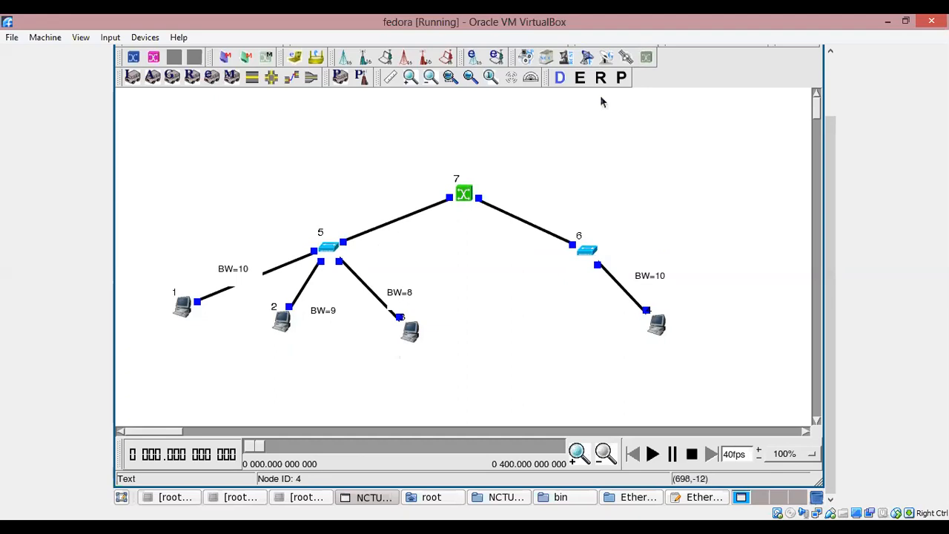
click(622, 77)
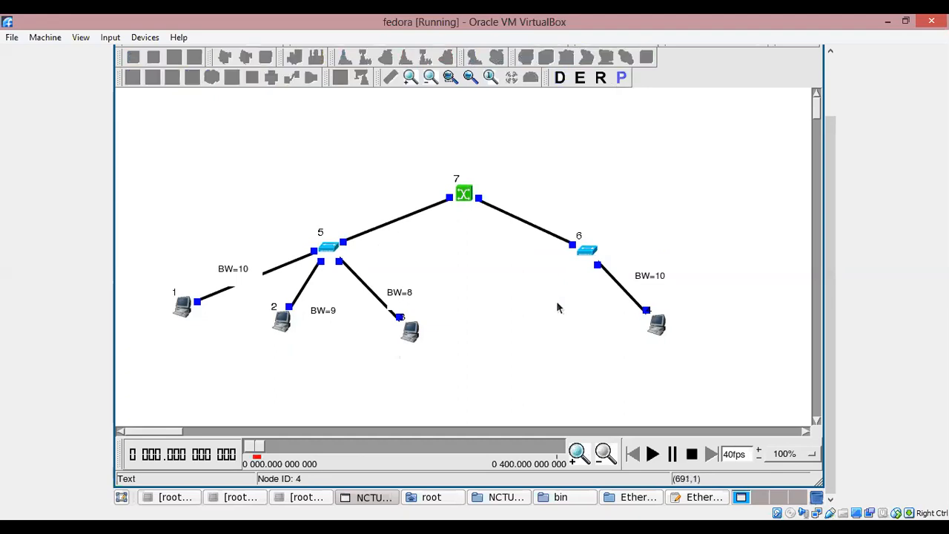
click(652, 455)
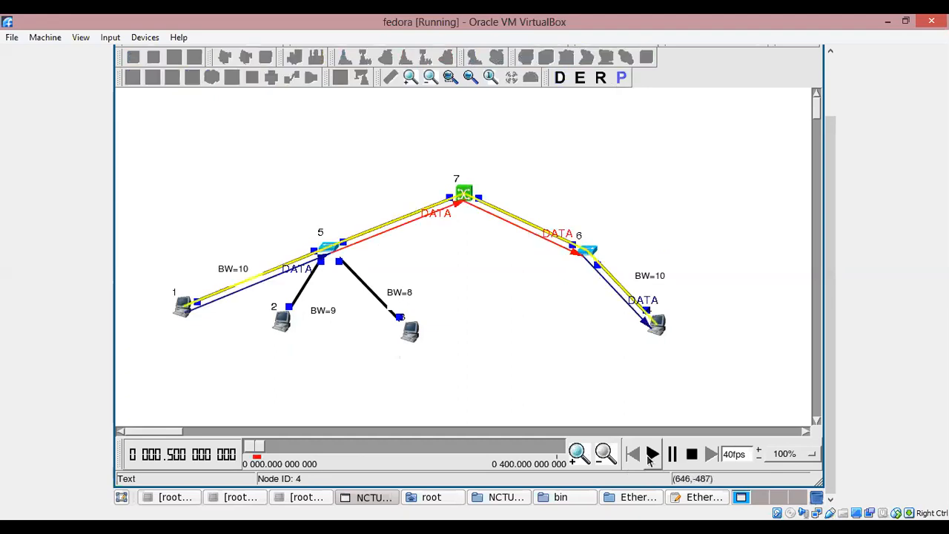
drag(832, 299, 831, 288)
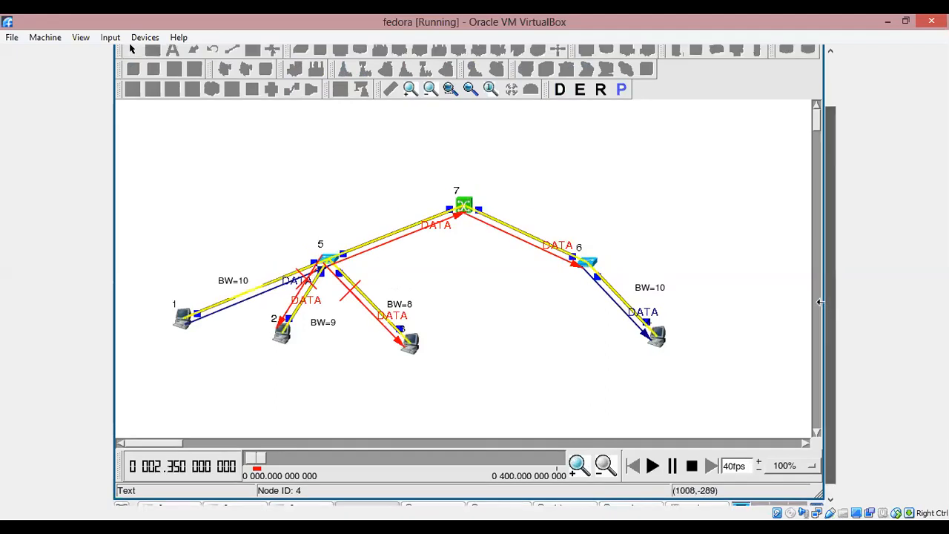
click(307, 290)
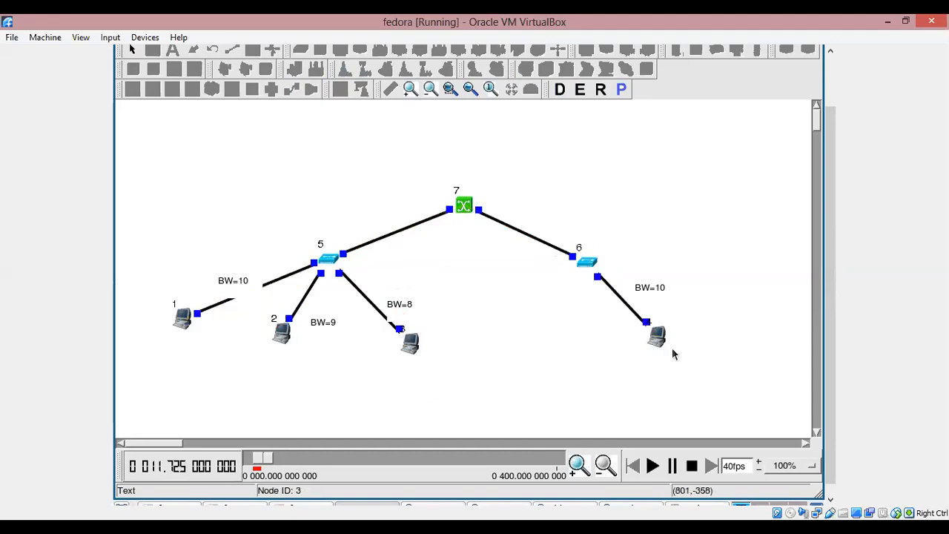
click(692, 466)
click(652, 466)
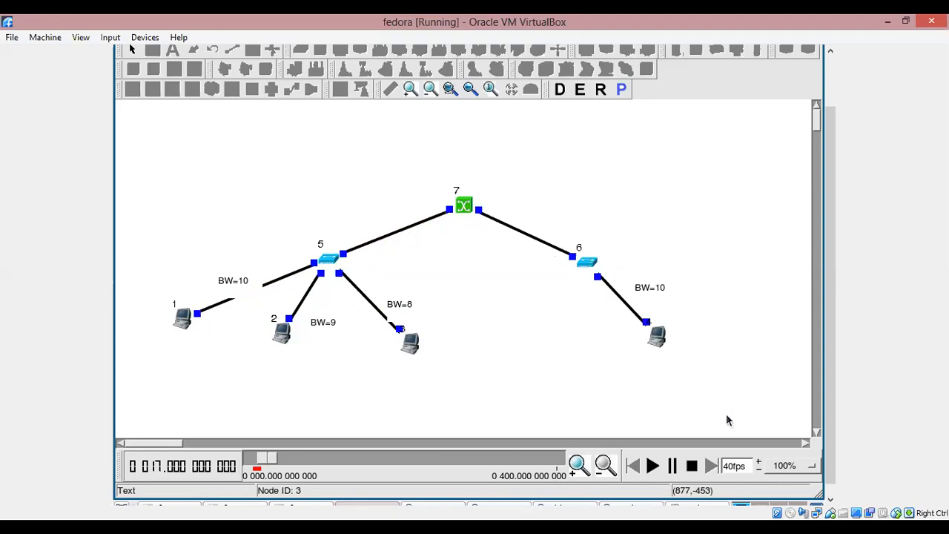
drag(833, 401, 832, 415)
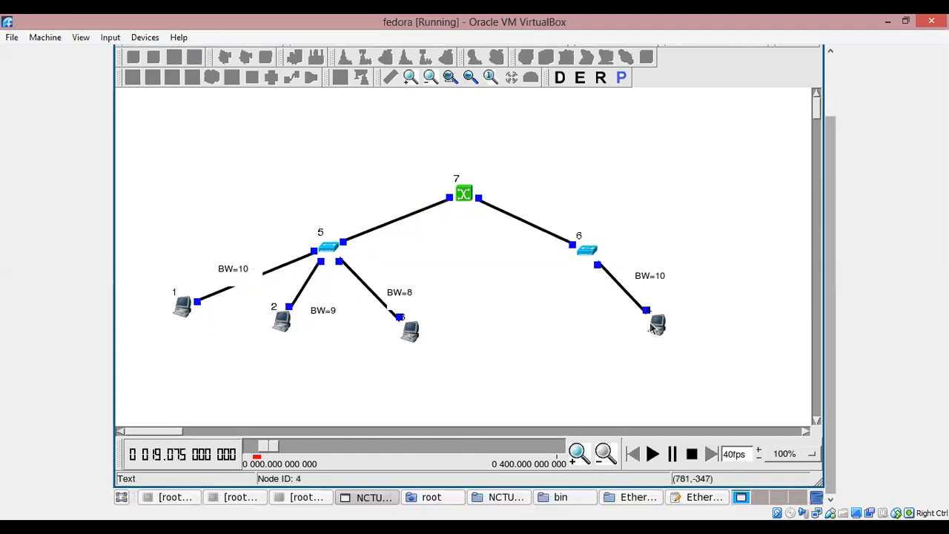
click(690, 456)
Step: Switch to the text editor and examine the collision logs of nodes N1, N2, N3 and N4 one after another
click(689, 502)
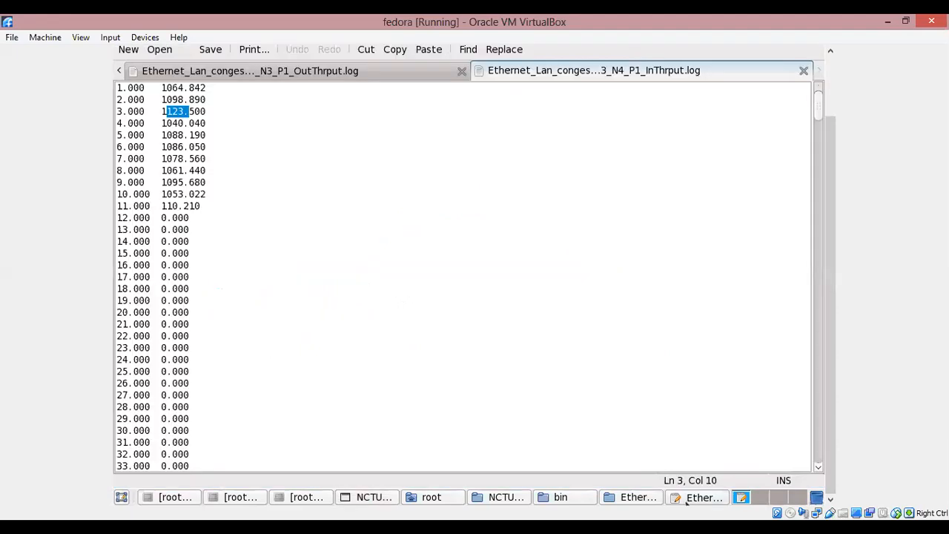
click(118, 71)
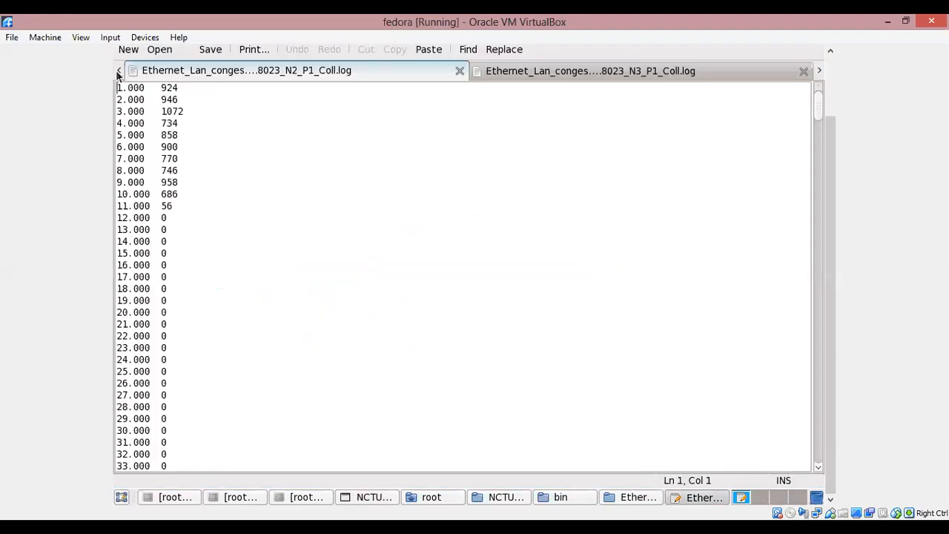
click(118, 70)
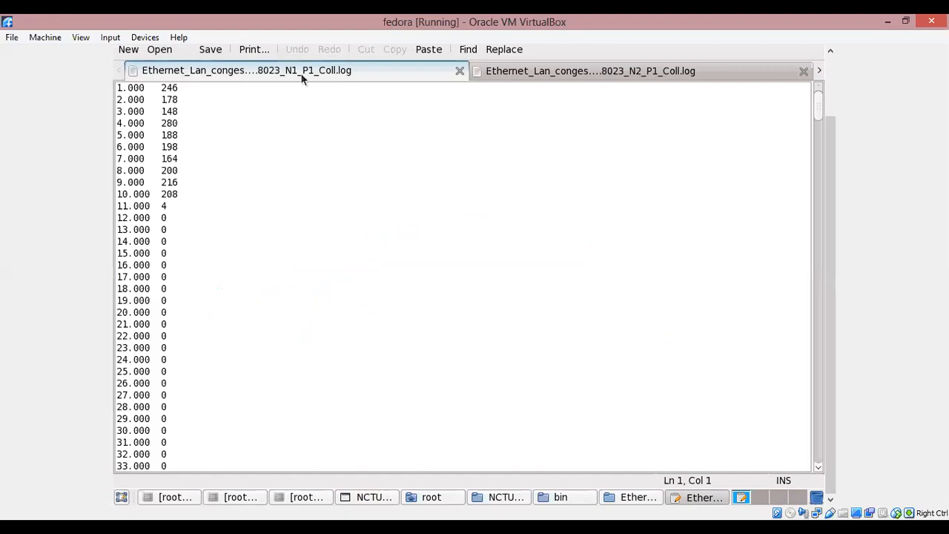
click(577, 73)
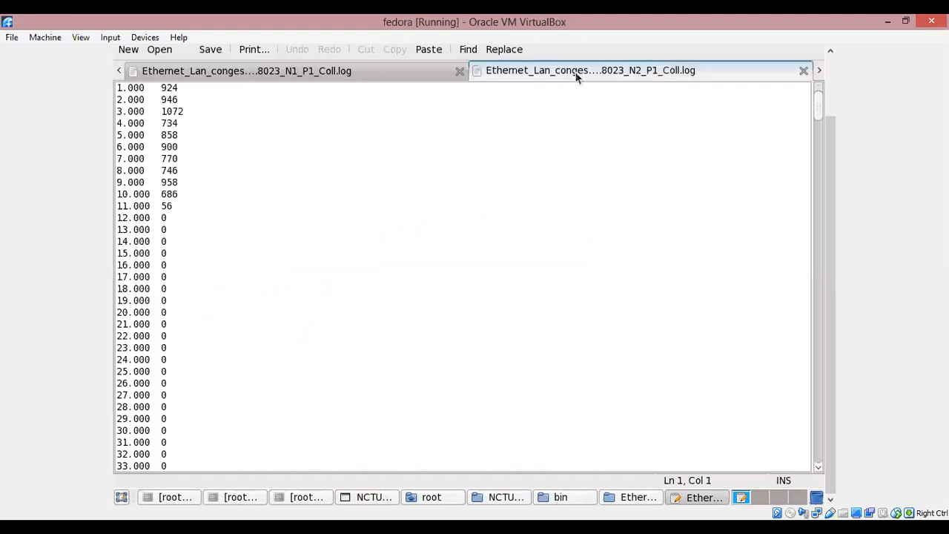
drag(197, 117, 148, 112)
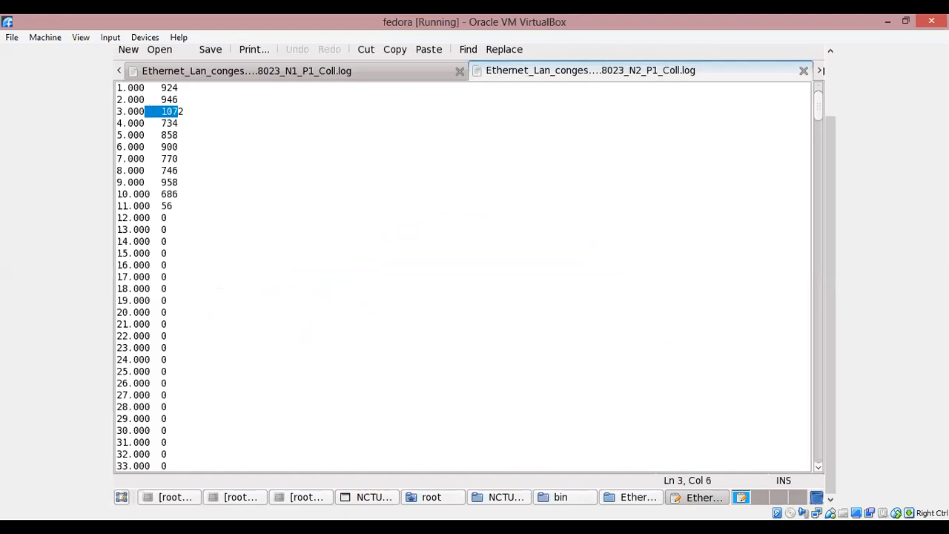
click(821, 71)
drag(185, 123, 184, 182)
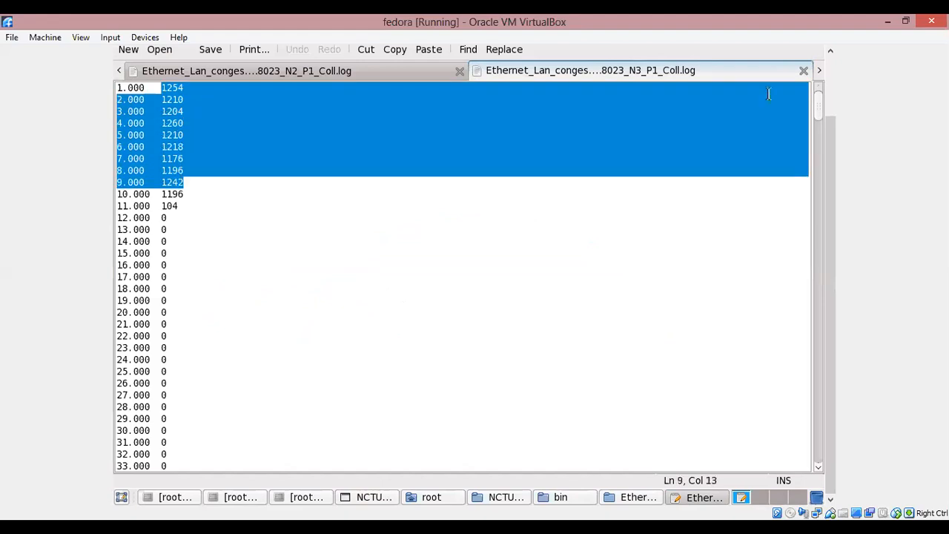
click(819, 70)
click(818, 71)
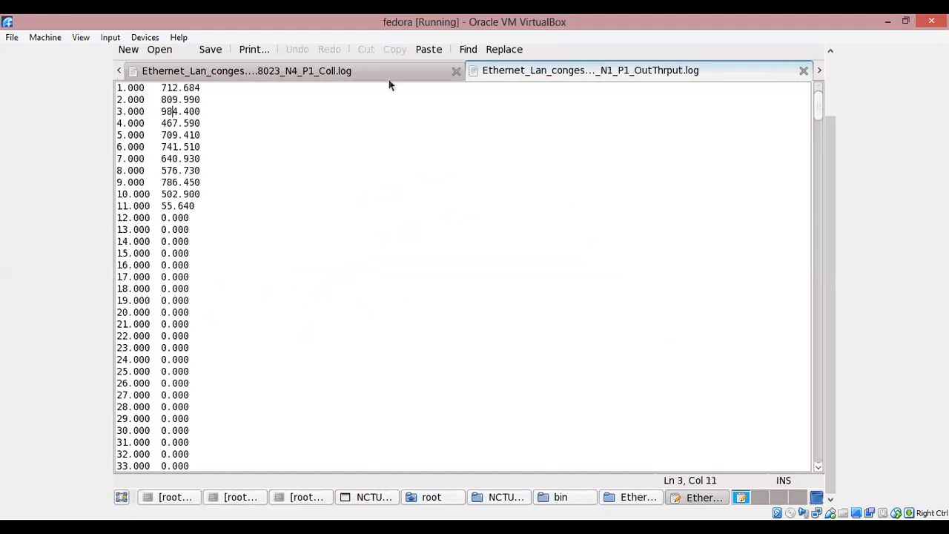
click(390, 76)
click(180, 202)
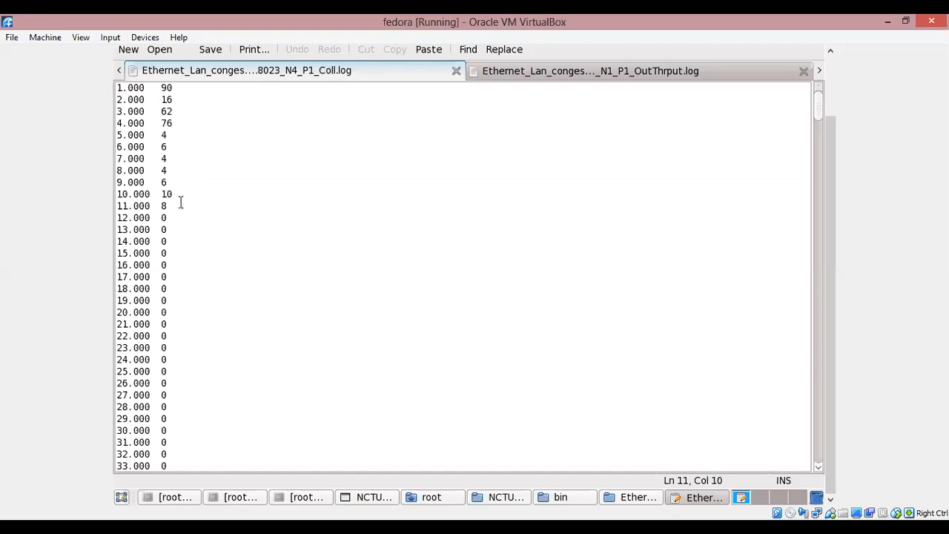
Step: Read the outgoing throughput logs of senders N1, N2 and N3 over the first ten seconds
click(602, 72)
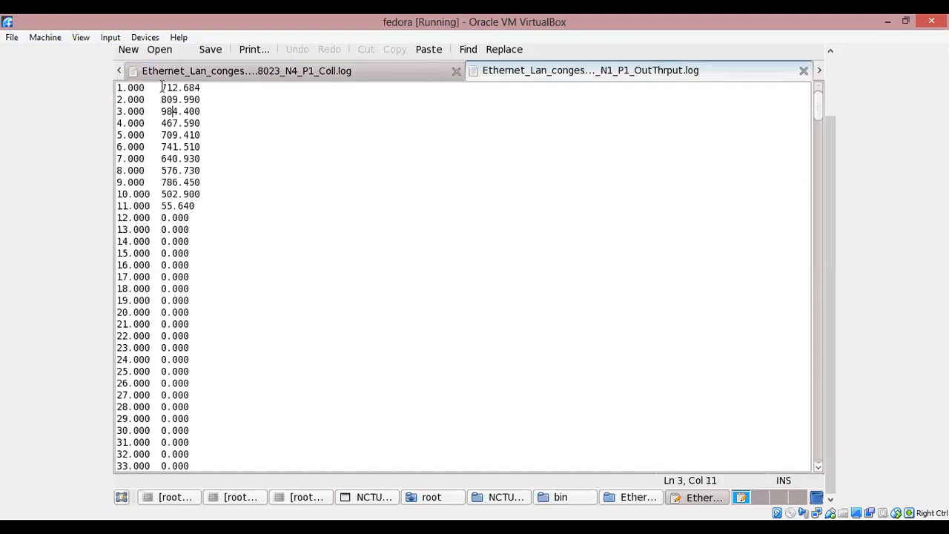
drag(156, 94, 209, 171)
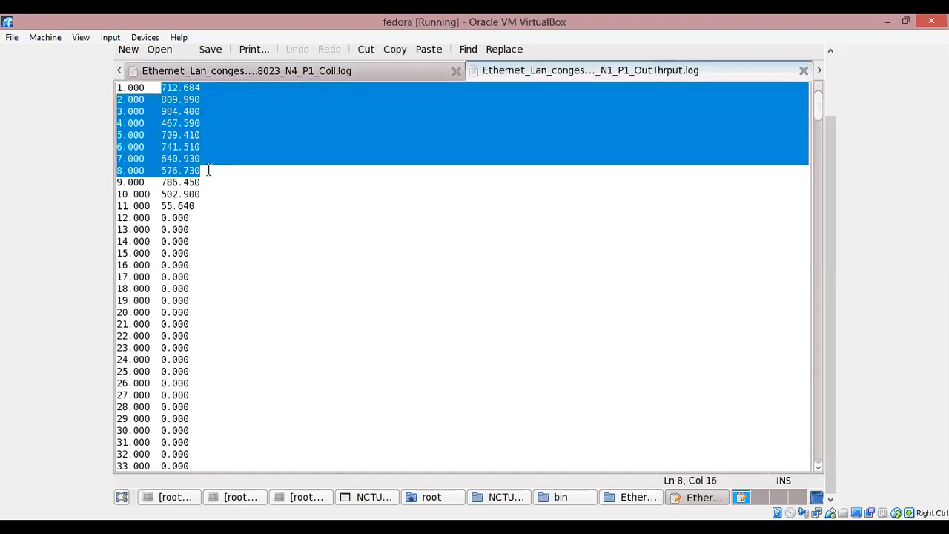
key(Down)
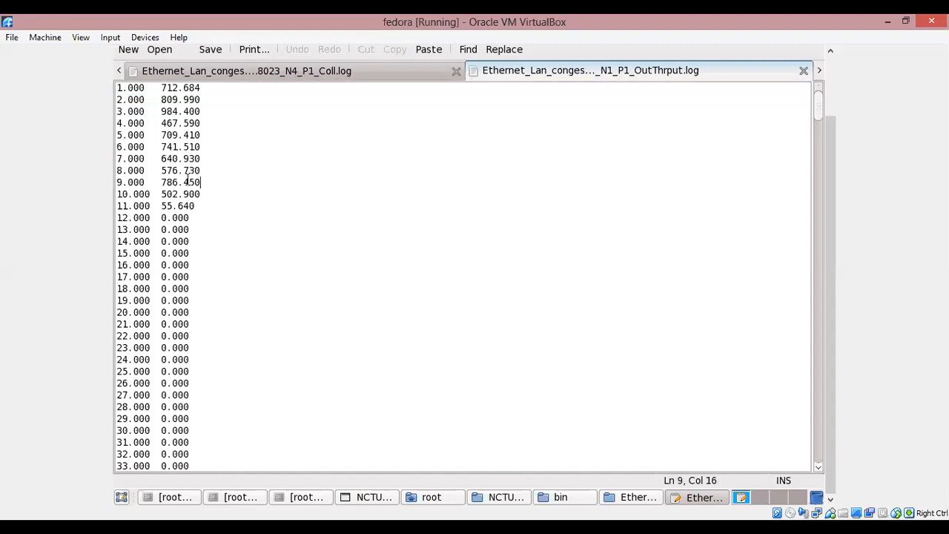
click(803, 72)
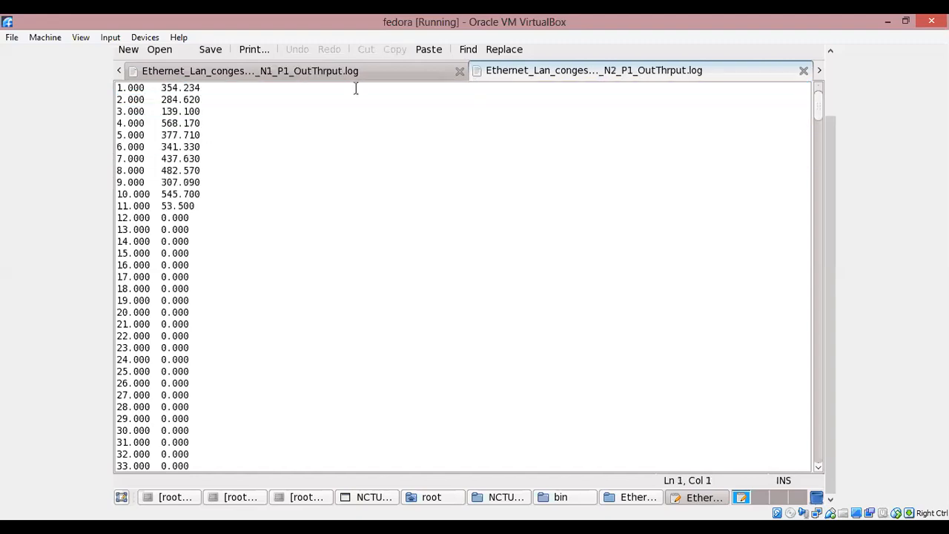
drag(161, 112, 180, 182)
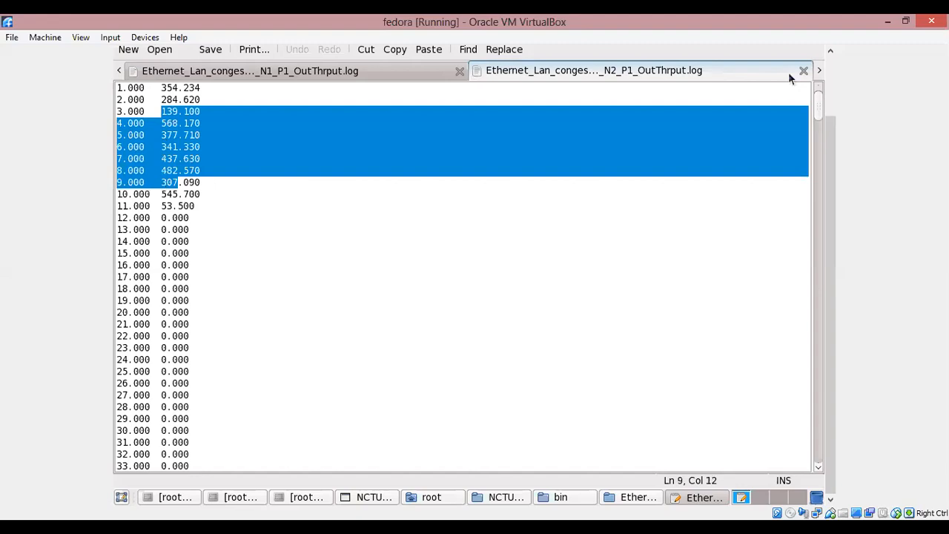
click(803, 71)
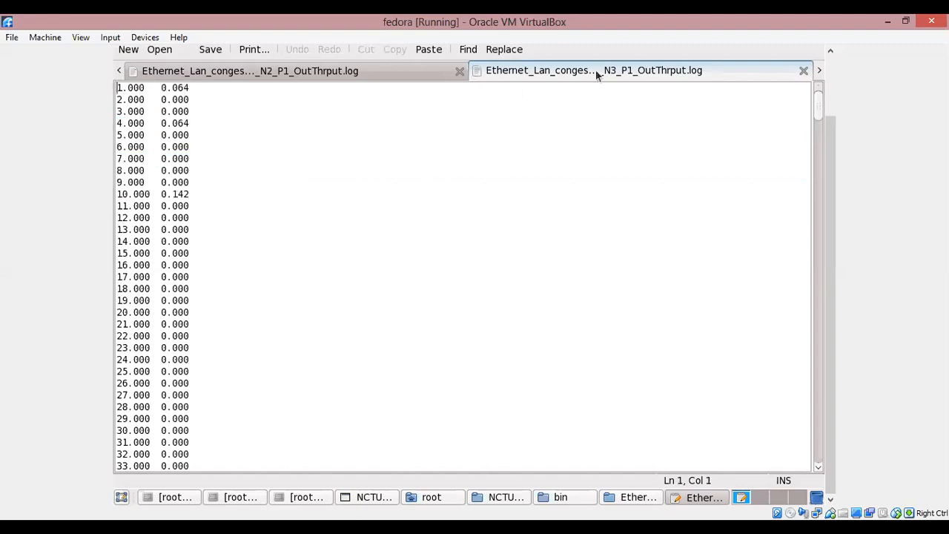
click(157, 89)
drag(158, 89, 189, 194)
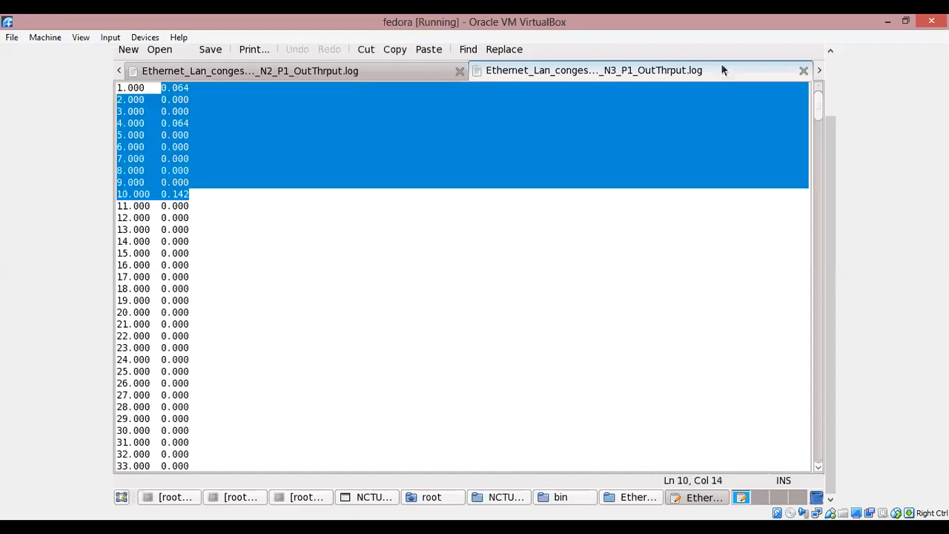
Step: Read receiver N4's incoming throughput log, and show the Observations slide full screen in PowerPoint
click(803, 71)
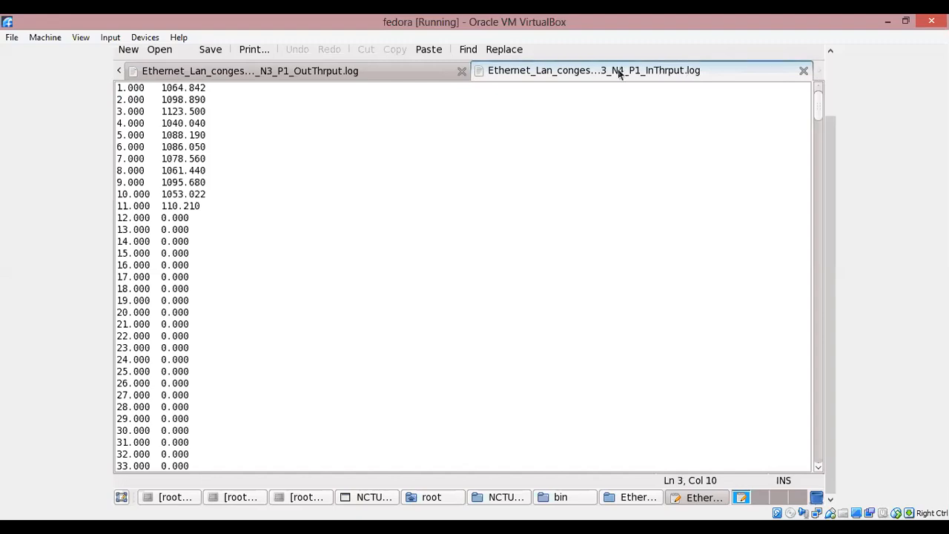
drag(163, 89, 195, 194)
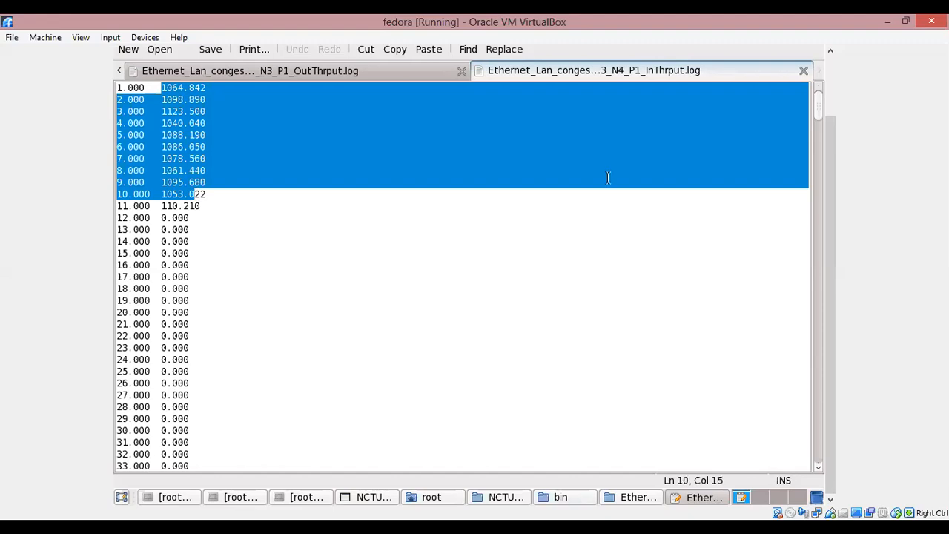
drag(833, 338, 833, 330)
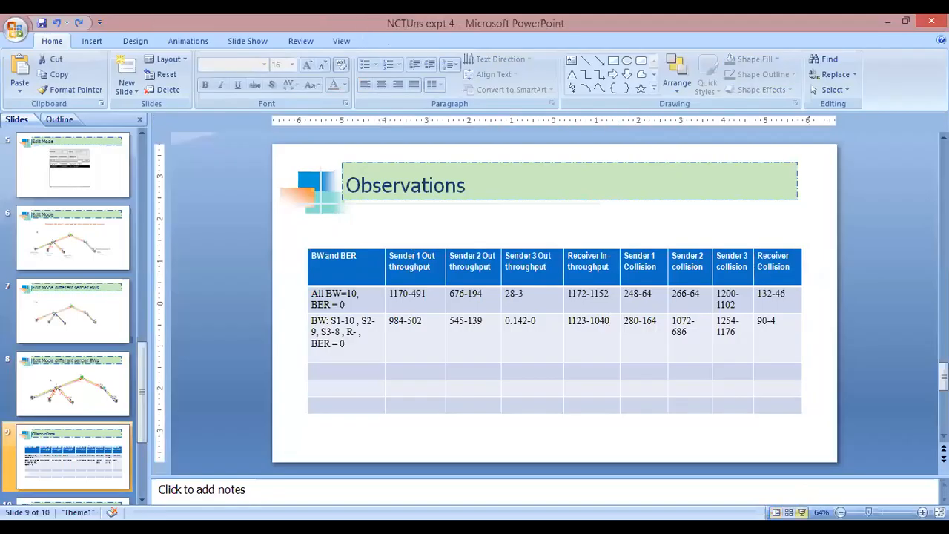
key(shift+F5)
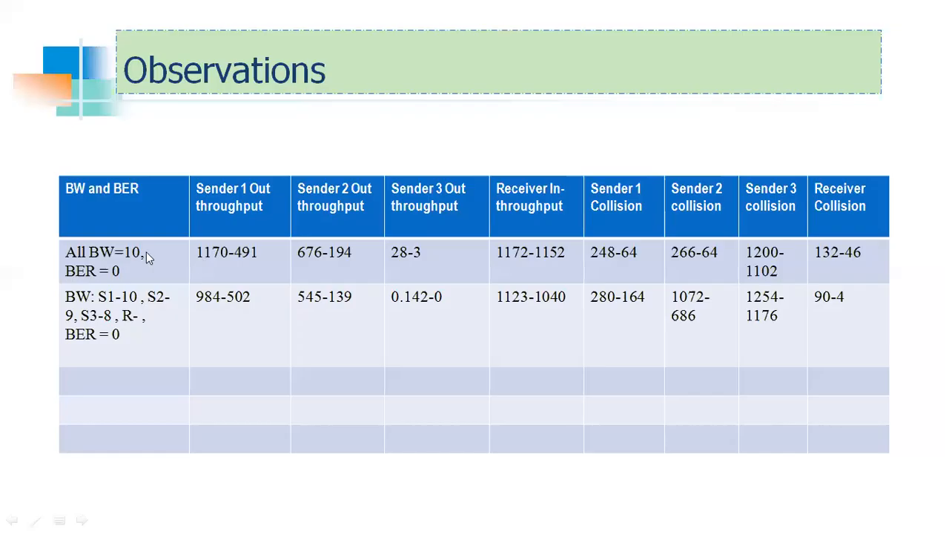
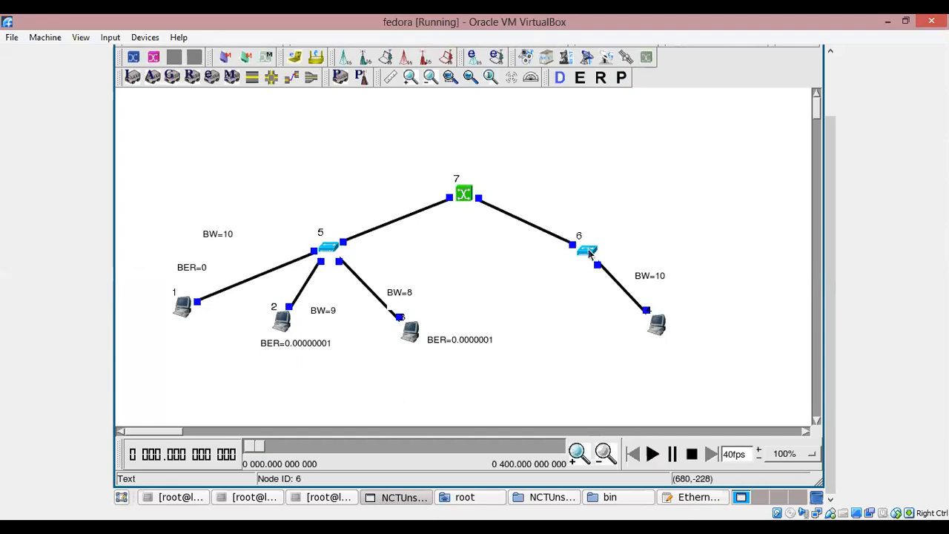
Step: In the NCTUns topology, delete hub 6 and link the switch directly to host 4
click(586, 252)
drag(832, 278, 836, 247)
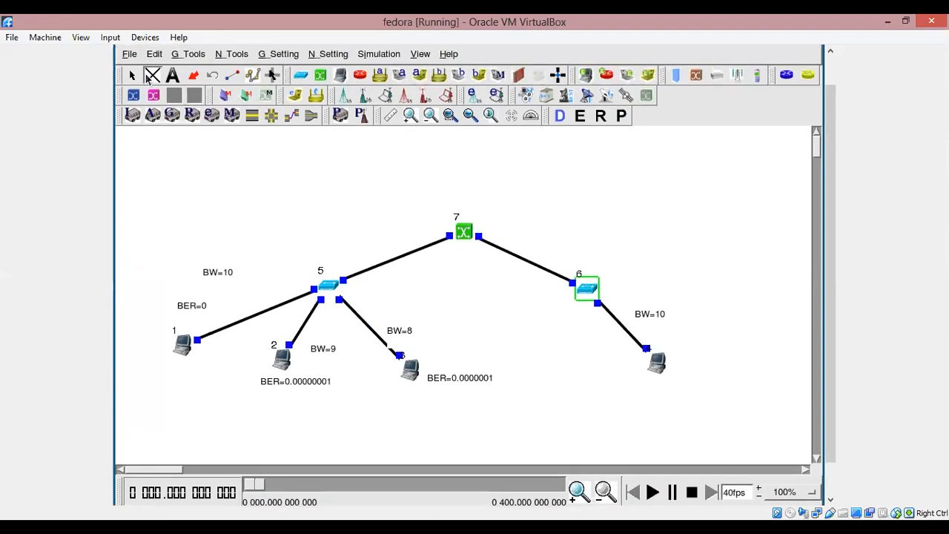
click(152, 75)
click(591, 293)
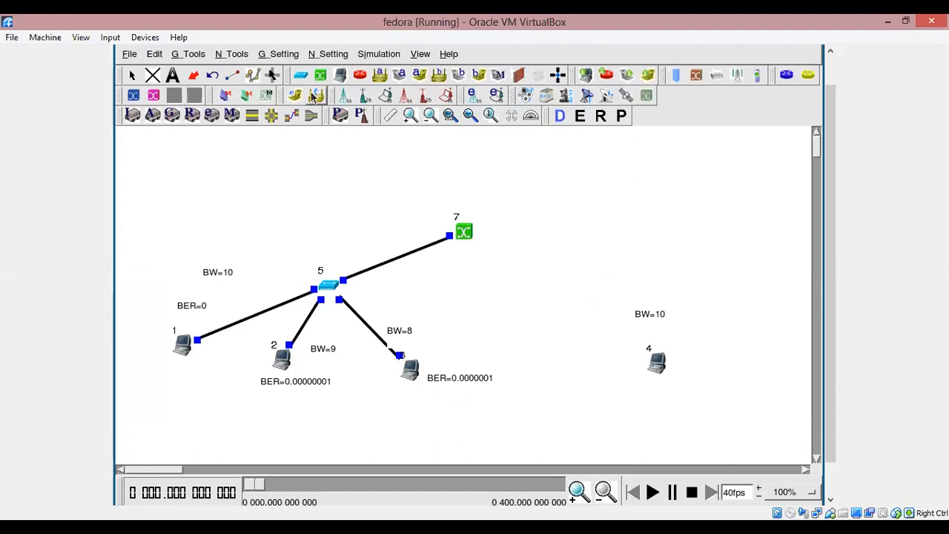
click(231, 77)
drag(459, 237, 669, 372)
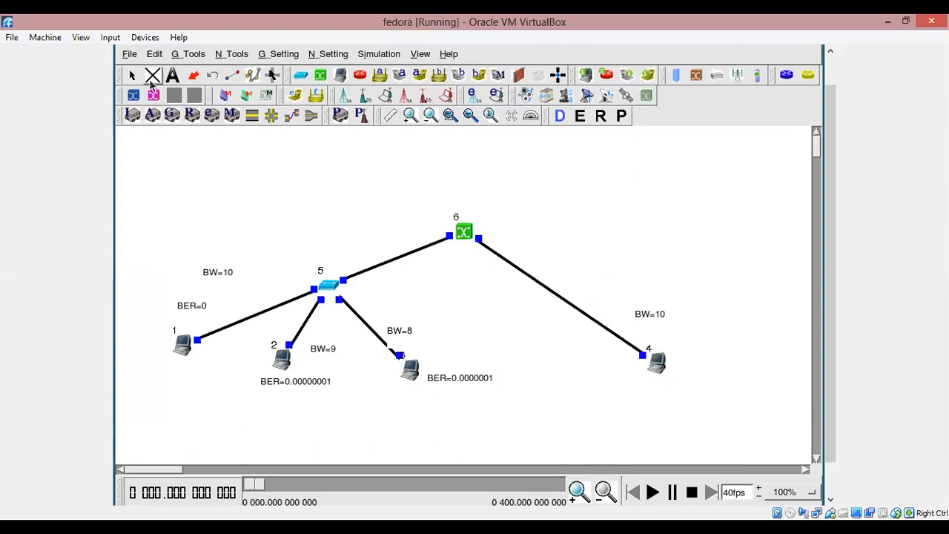
Step: Delete hub 5 and link hosts 1, 2 and 3 directly to the switch
click(151, 77)
click(331, 286)
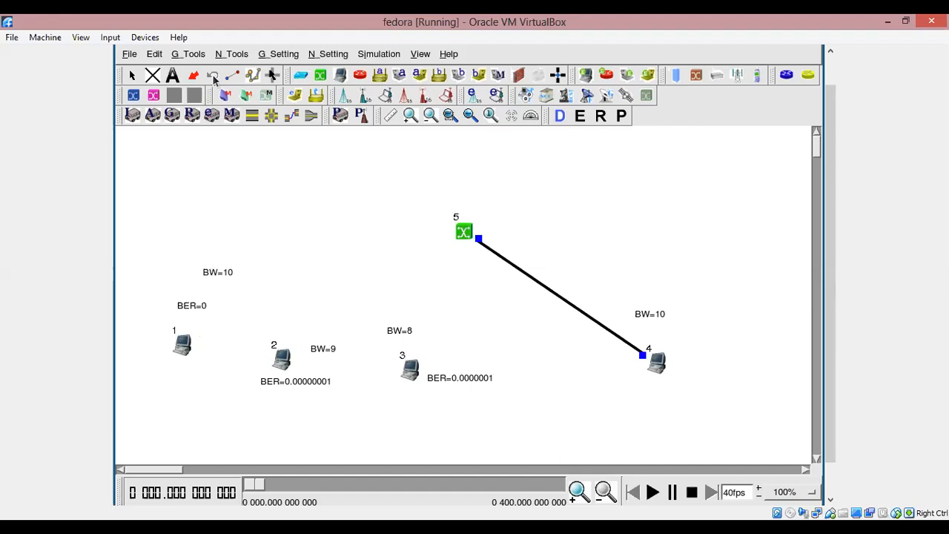
drag(479, 241, 197, 339)
drag(455, 246, 282, 371)
drag(476, 247, 408, 374)
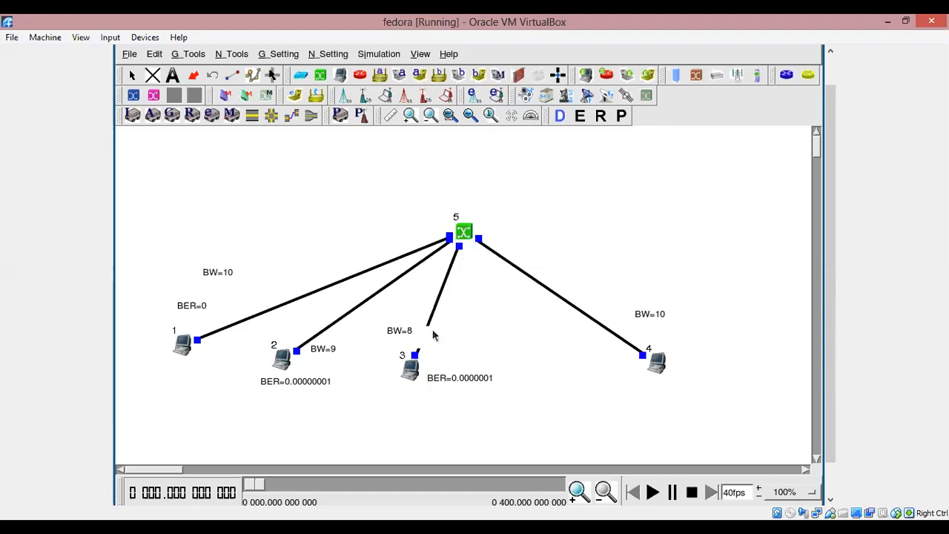
Step: Switch the topology to Edit mode and check the link settings between host 1 and the switch
click(583, 117)
key(Return)
click(581, 119)
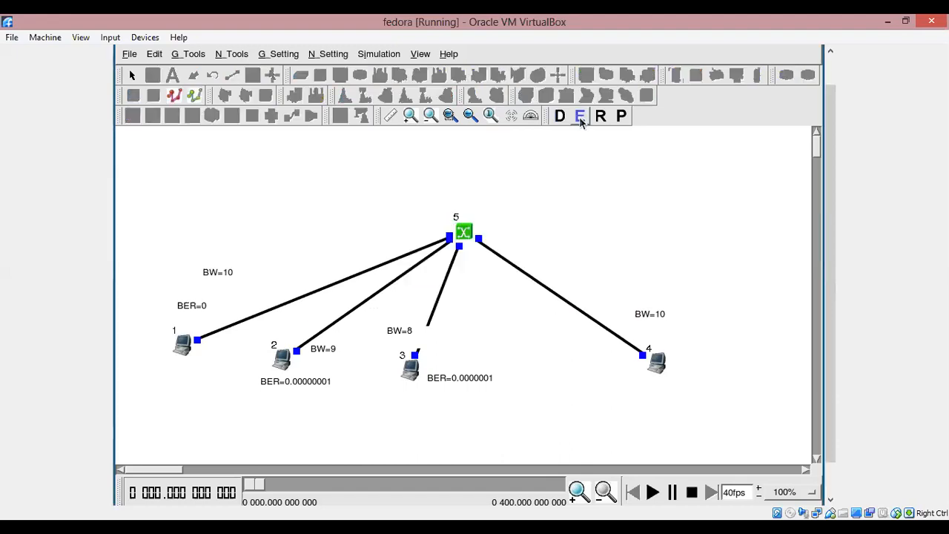
double_click(342, 284)
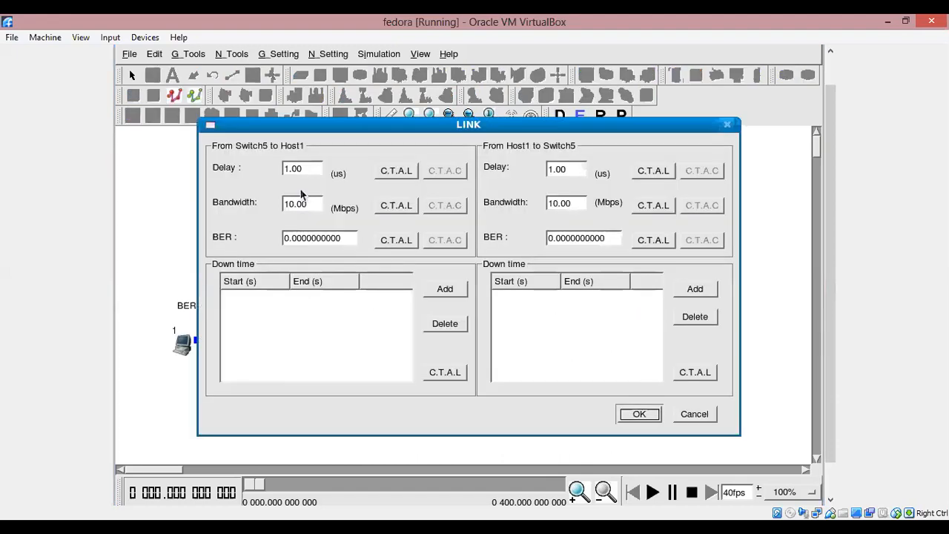
click(638, 415)
Step: Set the bandwidth of the link between host 2 and the switch to 9 Mbps in both directions, and recheck it
double_click(383, 291)
click(294, 203)
key(BackSpace)
key(BackSpace)
text(9)
click(558, 203)
key(BackSpace)
key(BackSpace)
text(9)
click(629, 416)
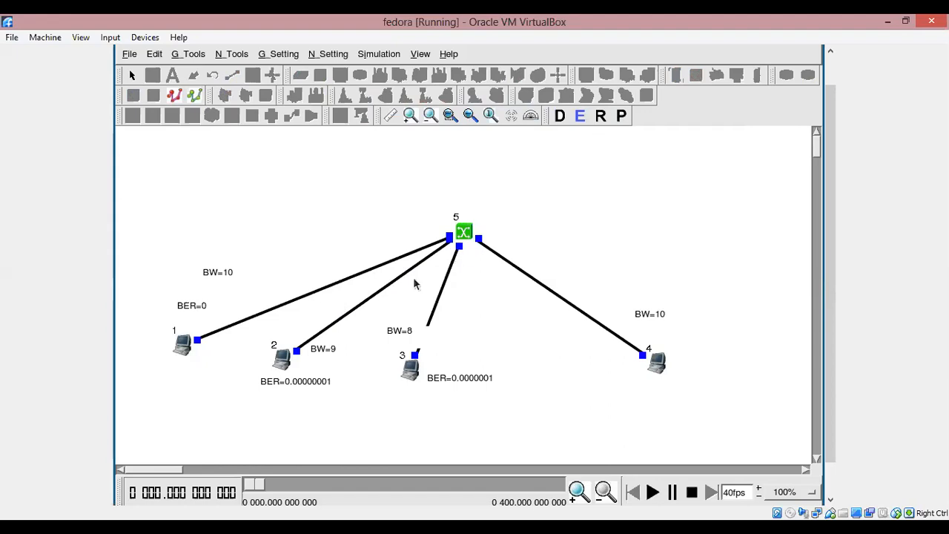
double_click(387, 291)
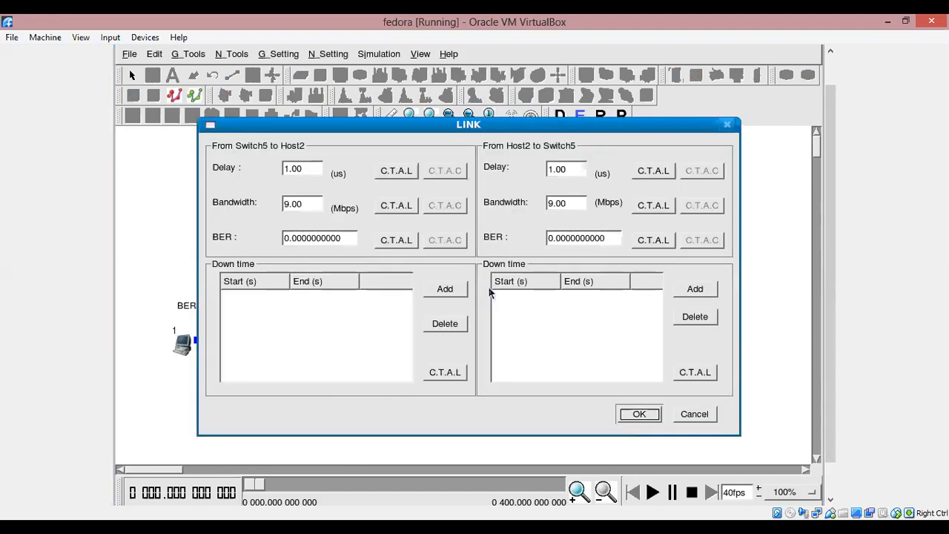
key(Escape)
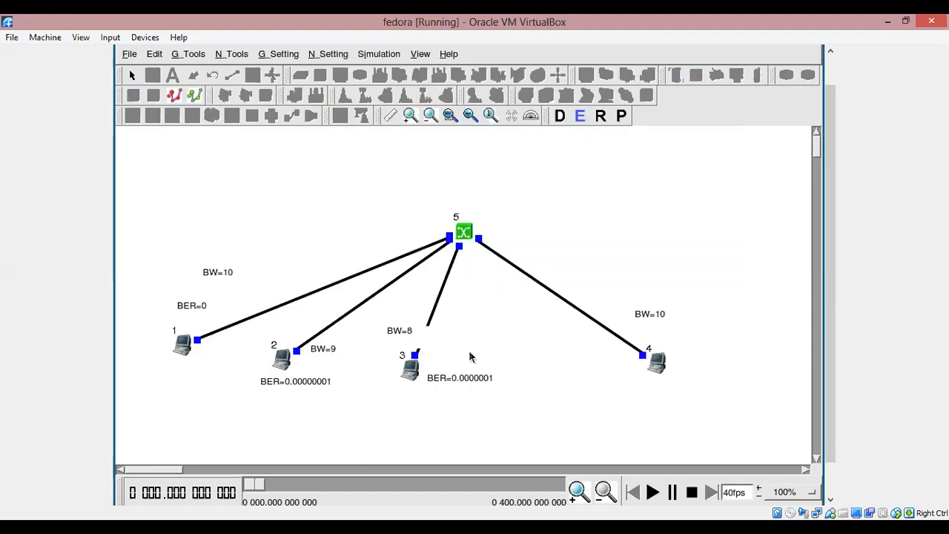
Step: Set the bandwidth of the link between host 3 and the switch to 8 Mbps in both directions
double_click(441, 302)
double_click(555, 202)
key(BackSpace)
text(8)
double_click(294, 204)
key(BackSpace)
text(8)
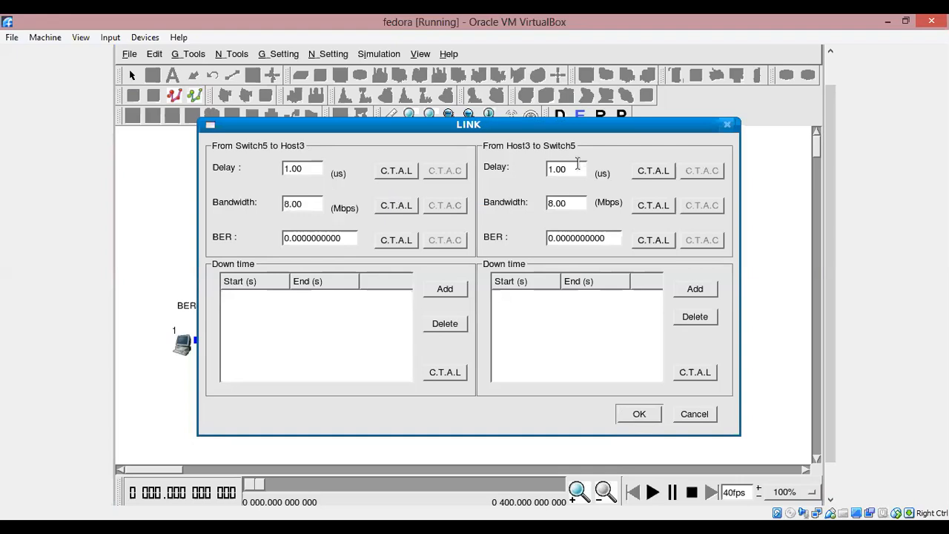
click(639, 418)
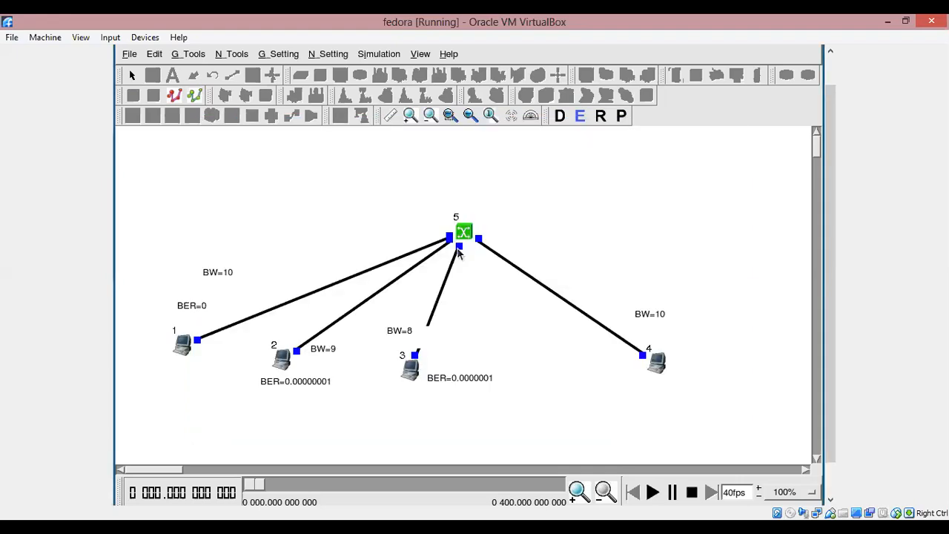
Step: Inspect the MAC8023 module settings of the first two ports in the switch's node editor, and close the switch settings
click(463, 234)
double_click(464, 234)
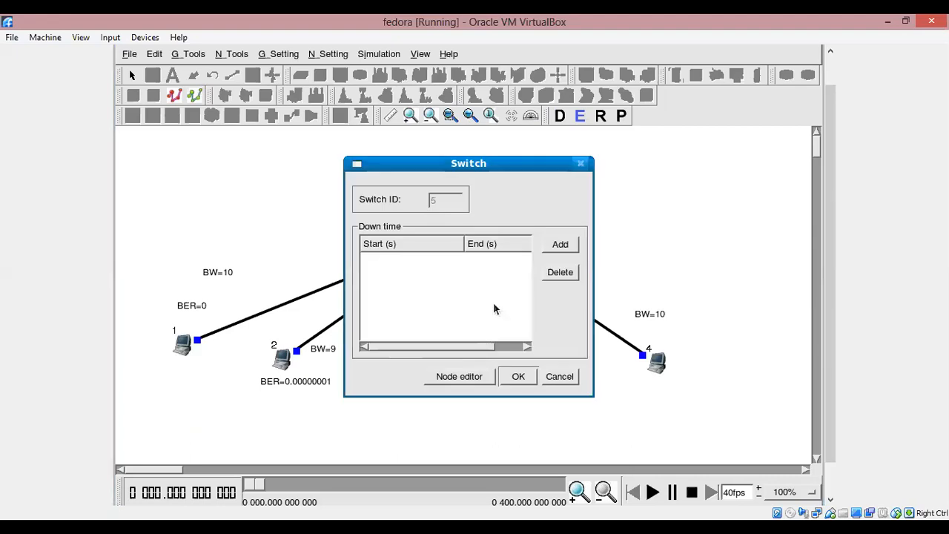
click(461, 377)
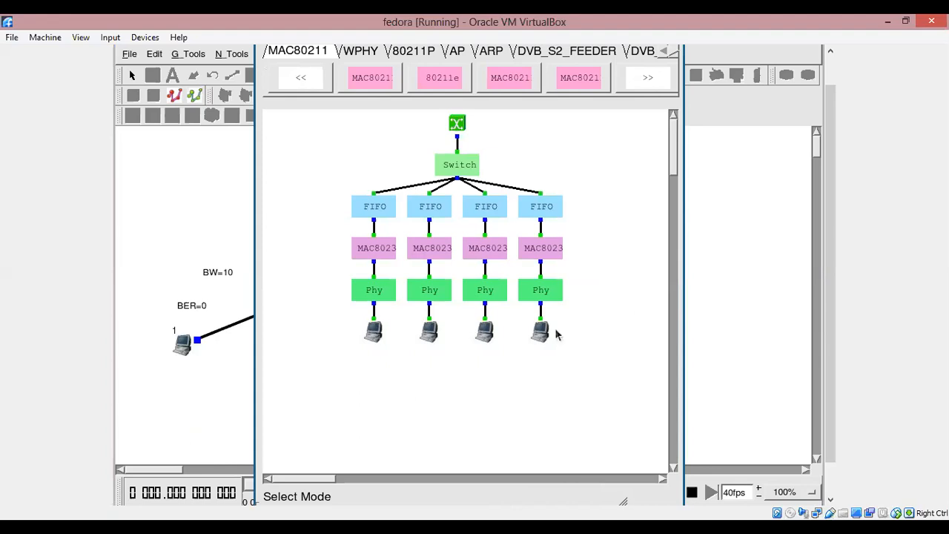
click(376, 326)
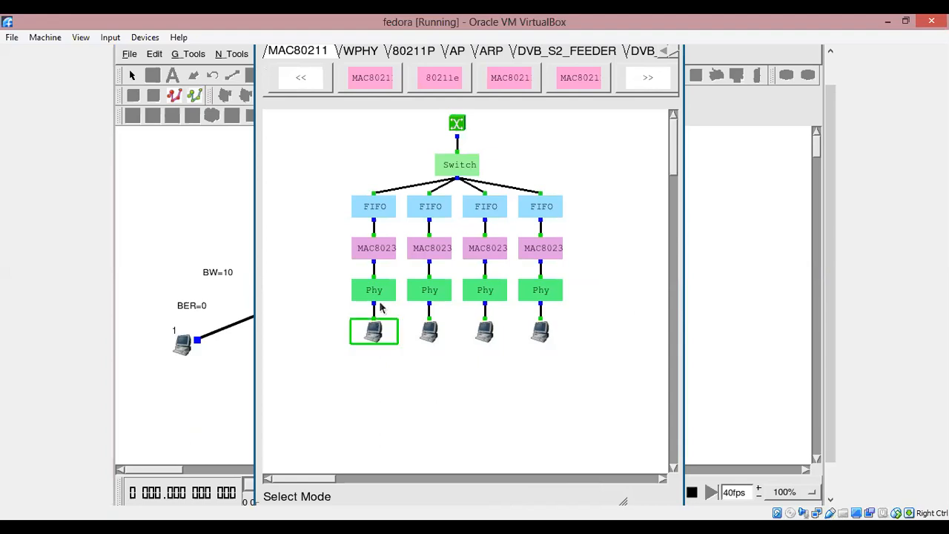
double_click(383, 265)
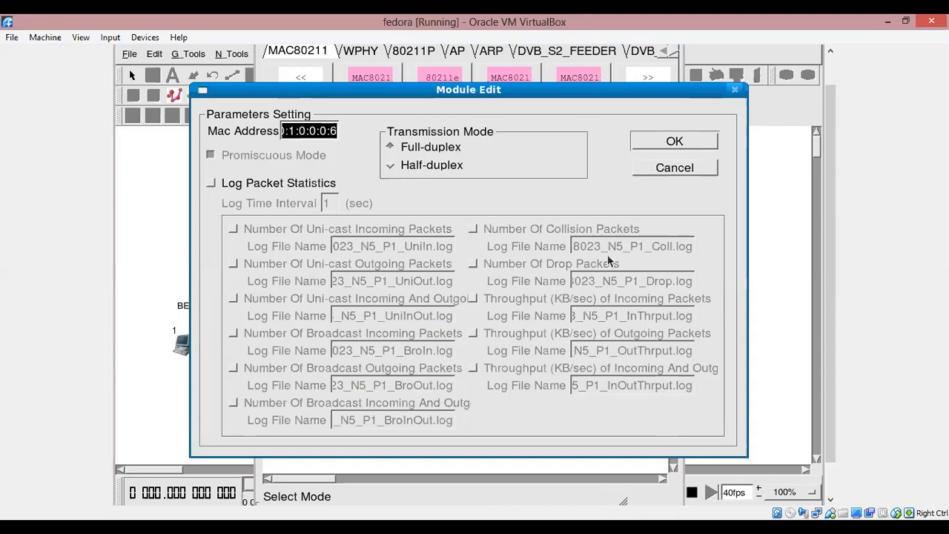
click(736, 94)
click(428, 291)
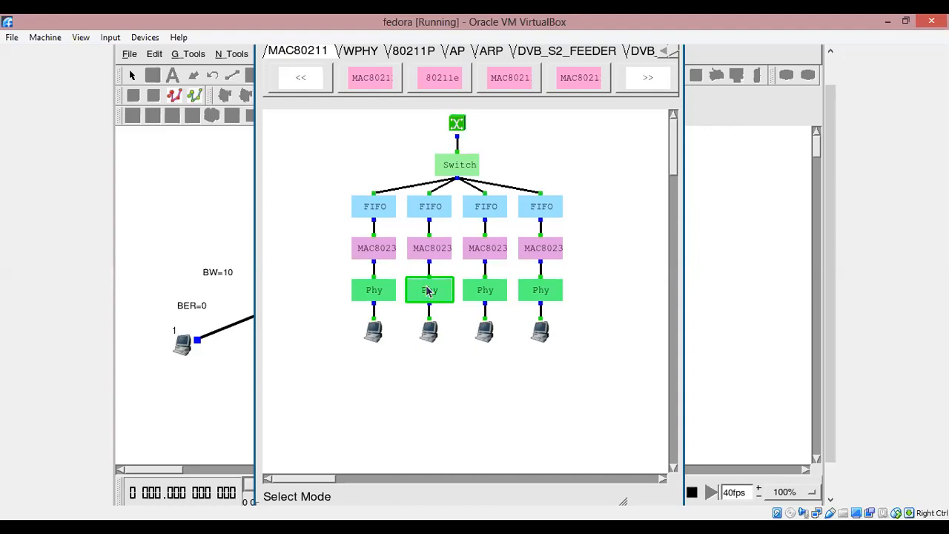
double_click(428, 292)
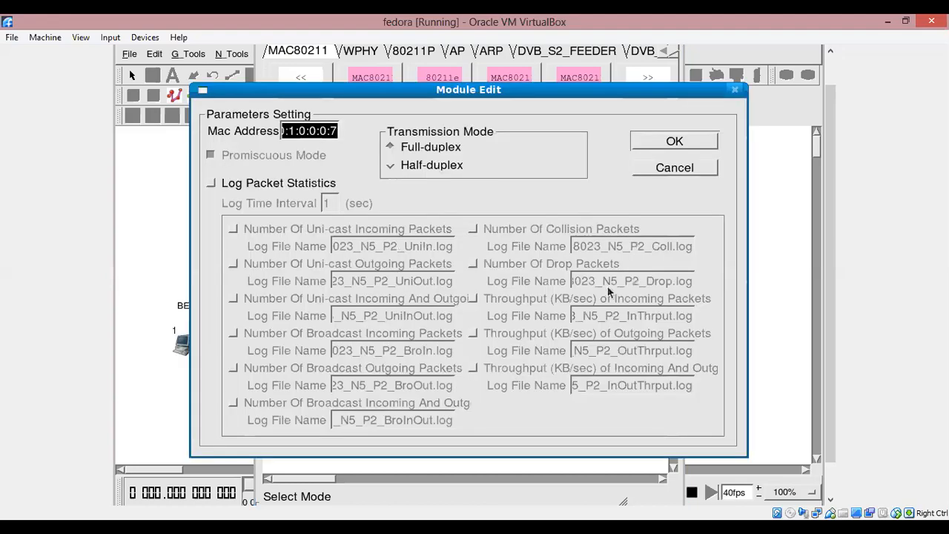
click(735, 90)
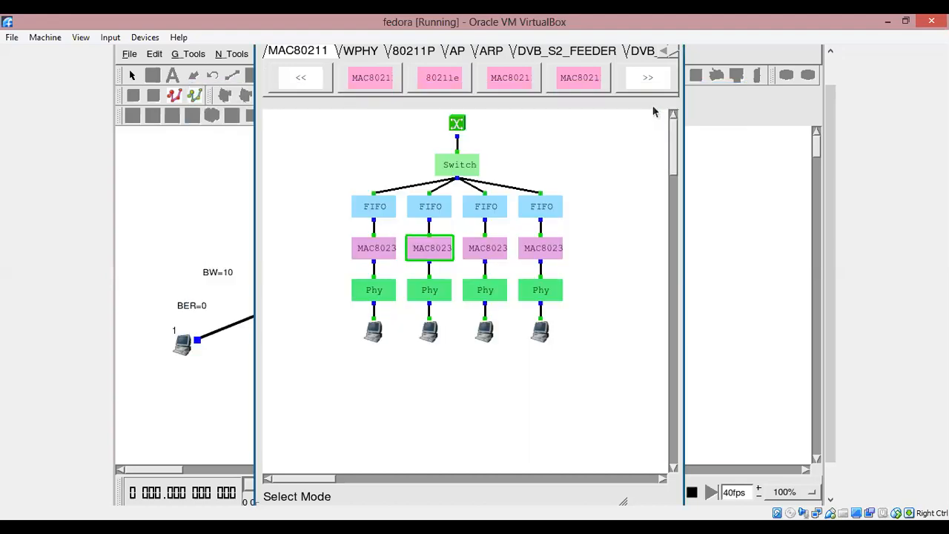
drag(833, 401, 834, 412)
click(541, 489)
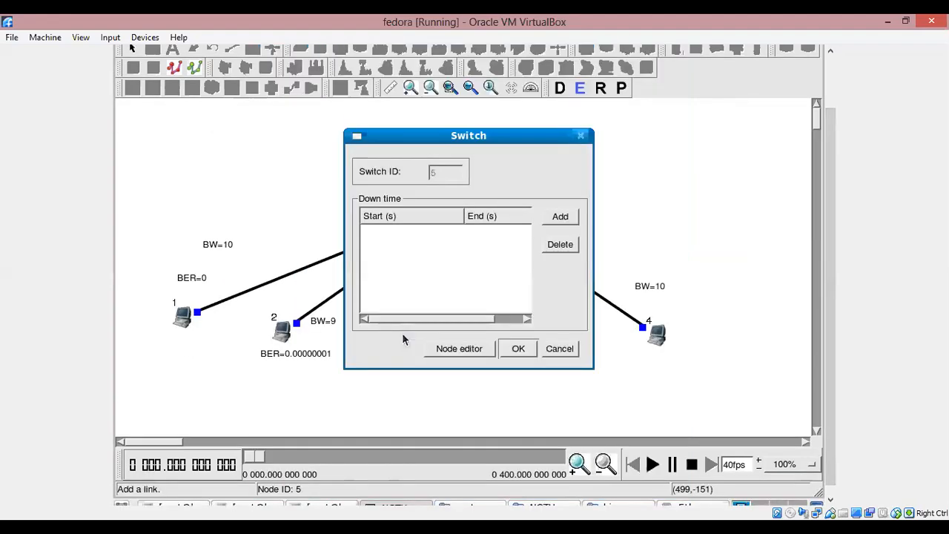
click(512, 351)
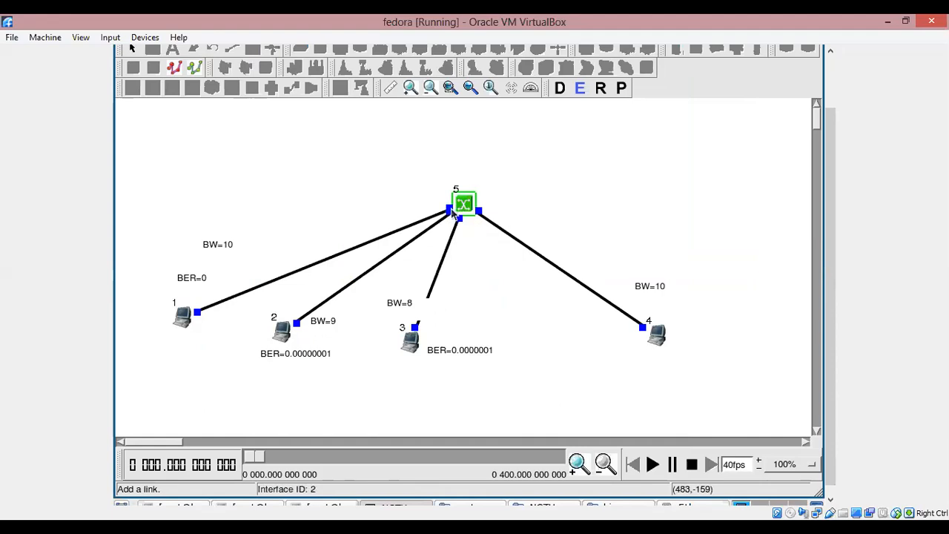
Step: Reopen the switch's node editor and check the FIFO, MAC8023 and Phy module settings of port 1
double_click(459, 209)
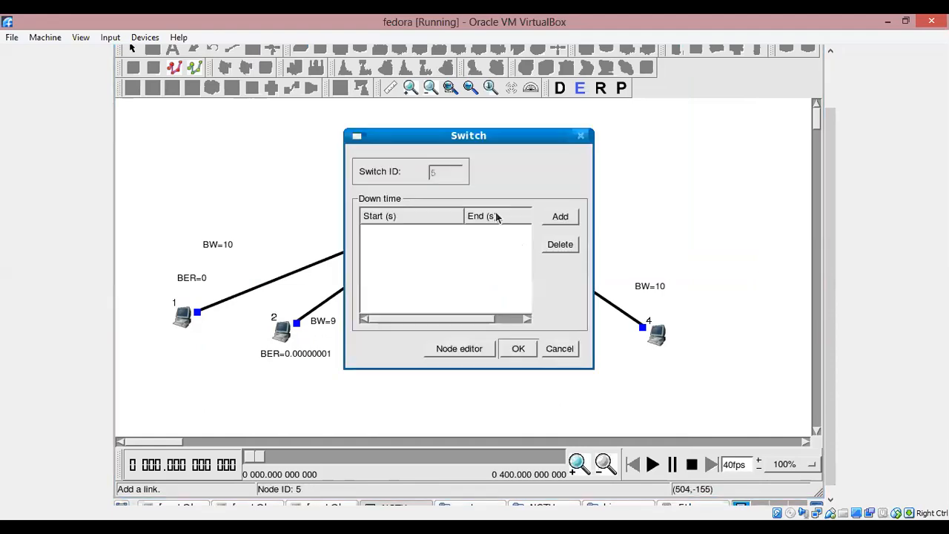
click(459, 348)
click(376, 186)
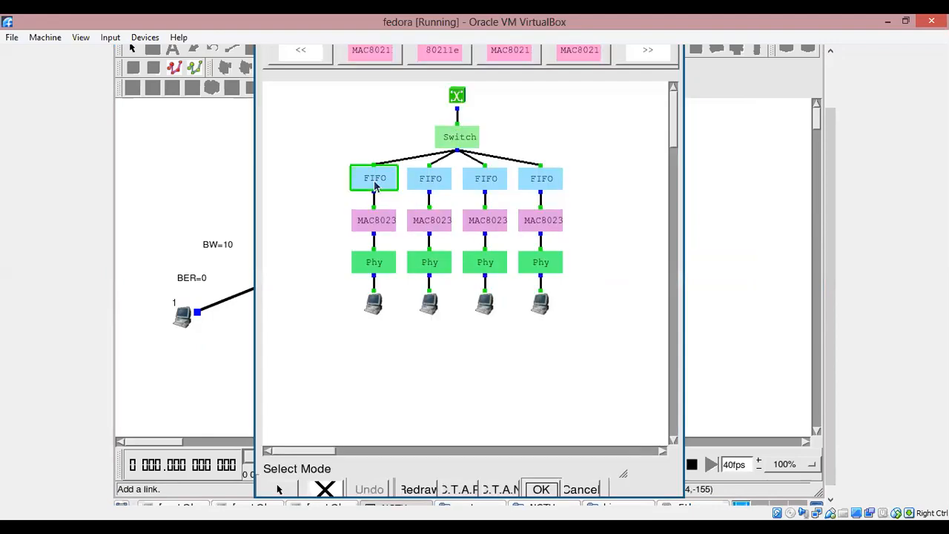
double_click(376, 185)
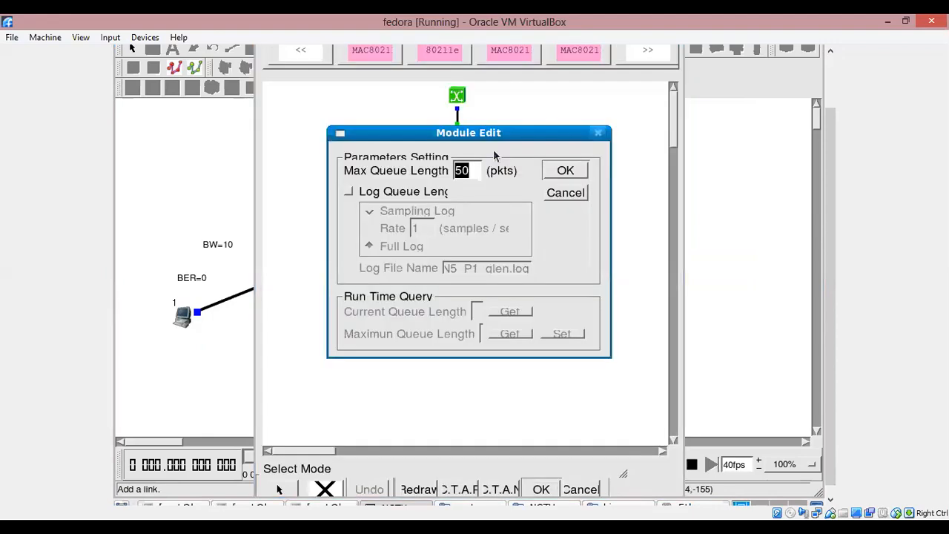
click(566, 170)
click(373, 219)
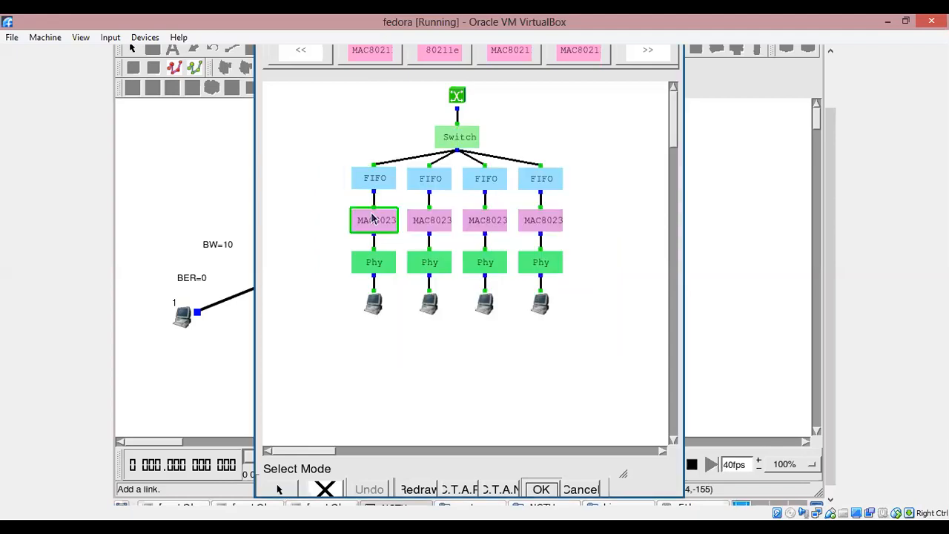
double_click(373, 219)
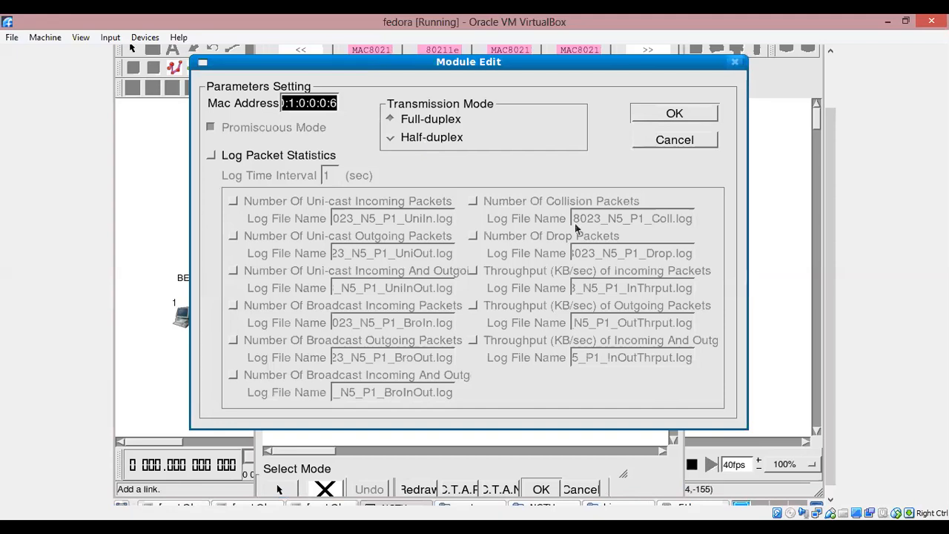
click(682, 111)
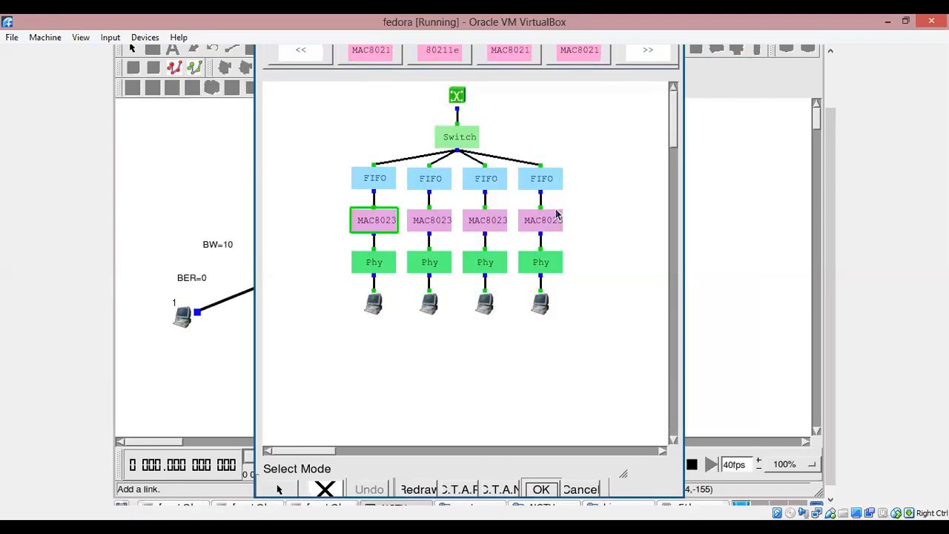
double_click(391, 265)
click(478, 217)
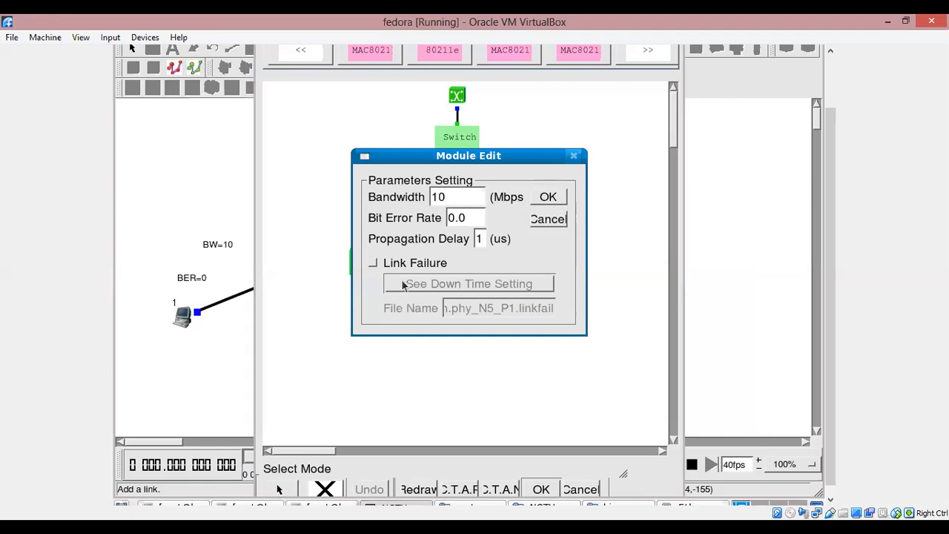
click(573, 158)
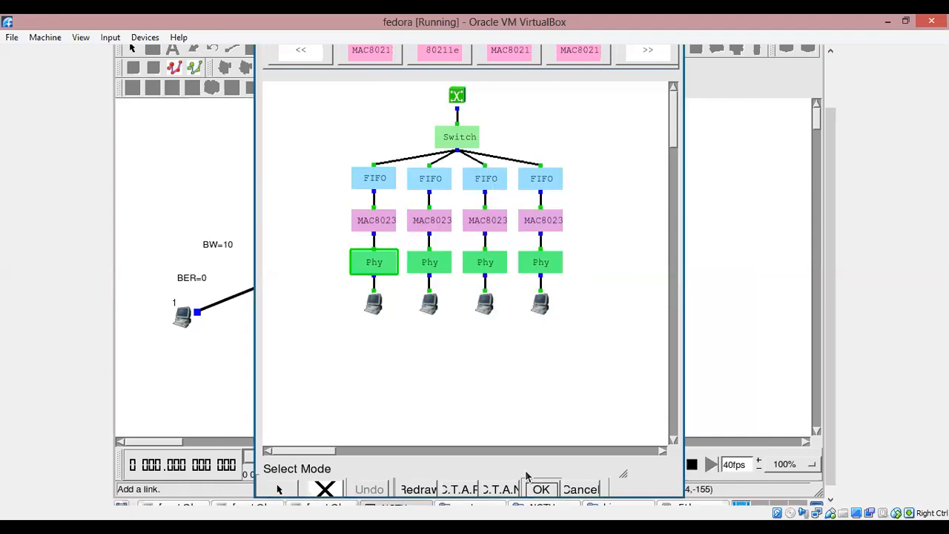
Step: Set the bandwidth in the Phy module of switch port 2 to 9 Mbps
double_click(433, 282)
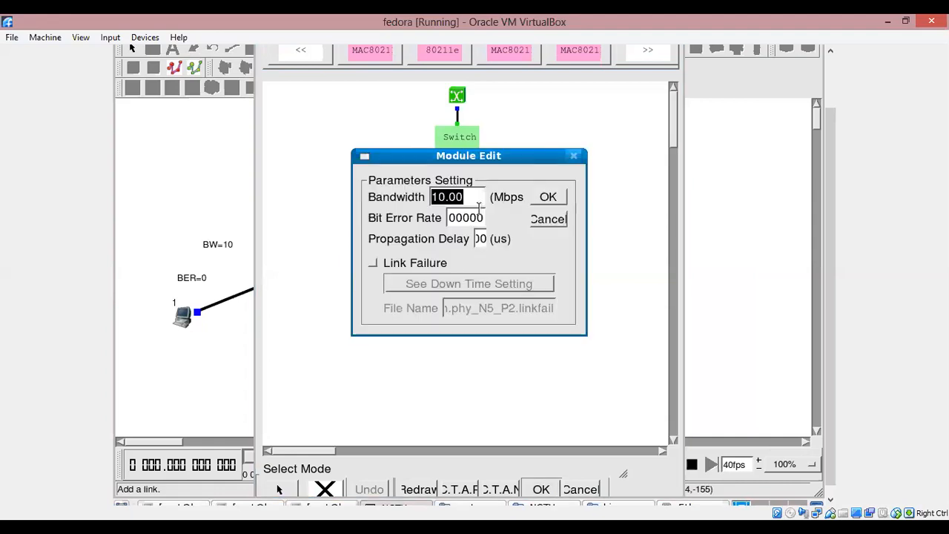
click(447, 197)
key(BackSpace)
key(BackSpace)
text(9)
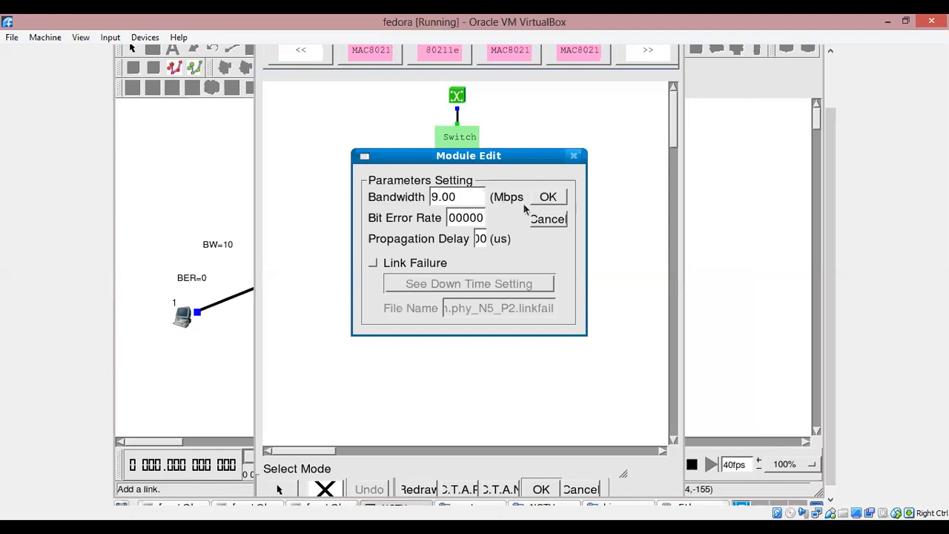
click(547, 197)
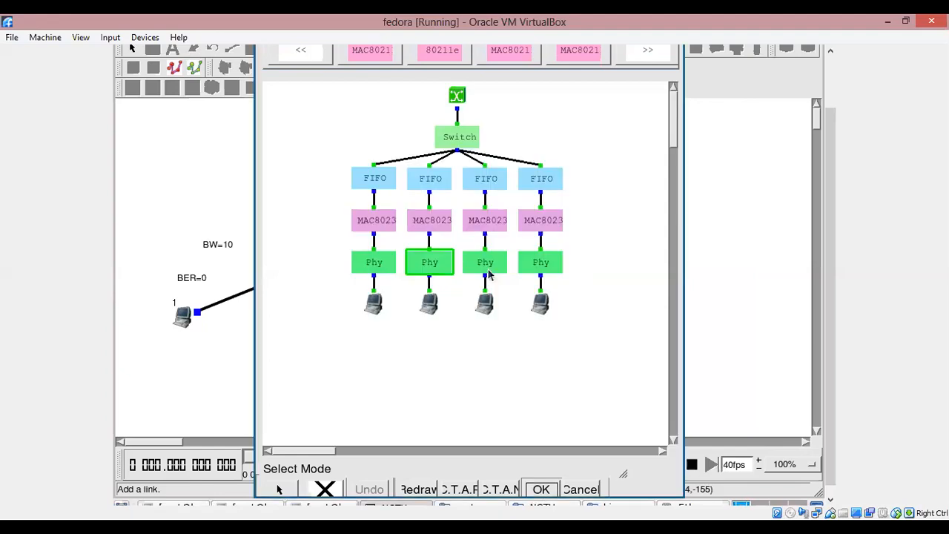
Step: Set the Phy bandwidth of switch port 2 back to 10 Mbps
double_click(443, 256)
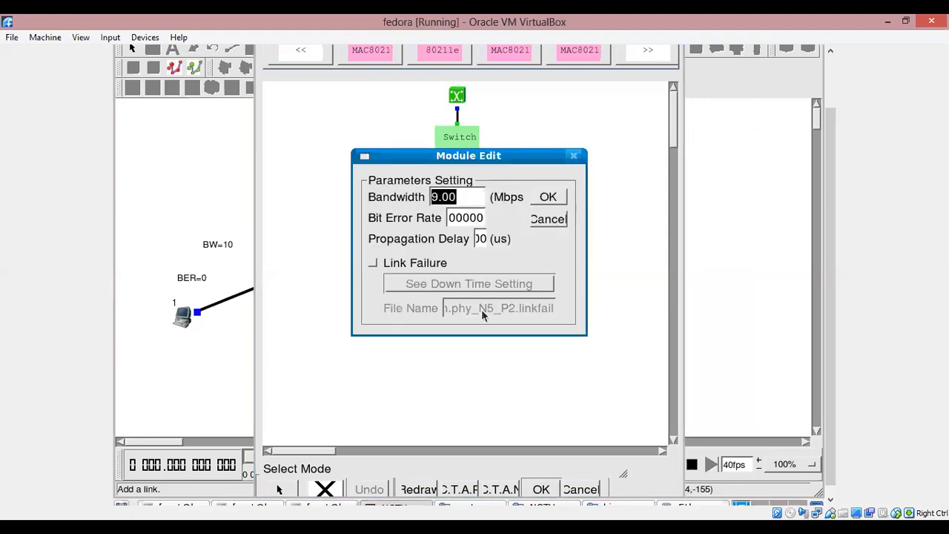
click(436, 198)
key(BackSpace)
text(1)
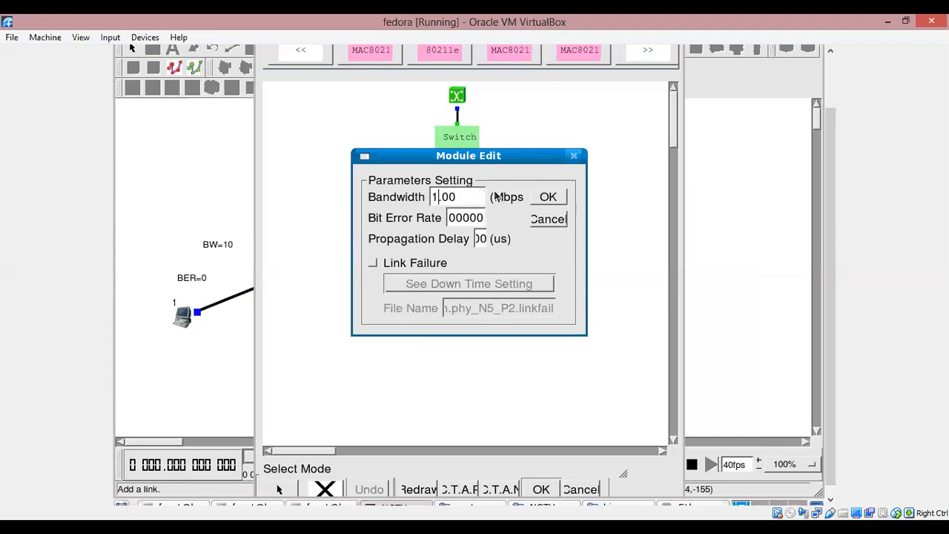
text(0)
click(548, 197)
Step: Check the Phy module settings of switch ports 3 and 4
double_click(475, 268)
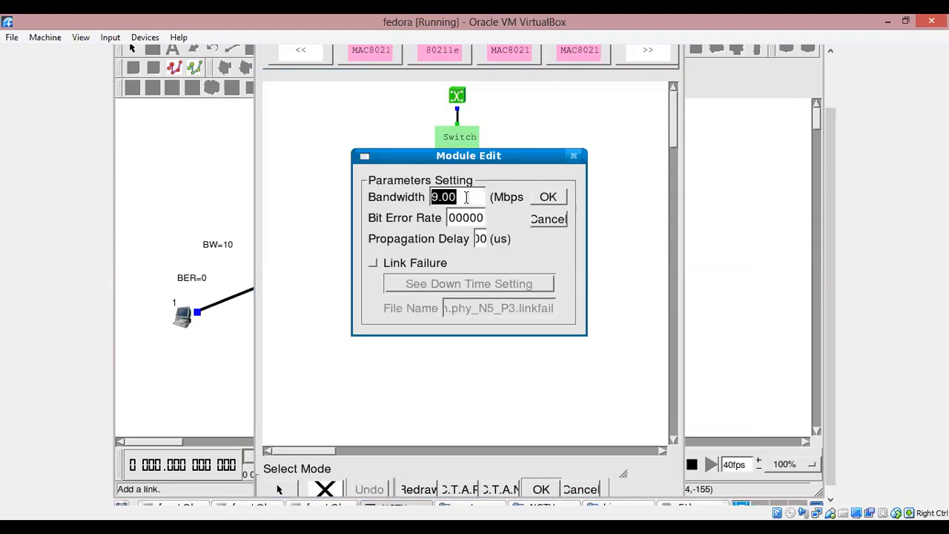
click(549, 197)
double_click(550, 272)
click(549, 198)
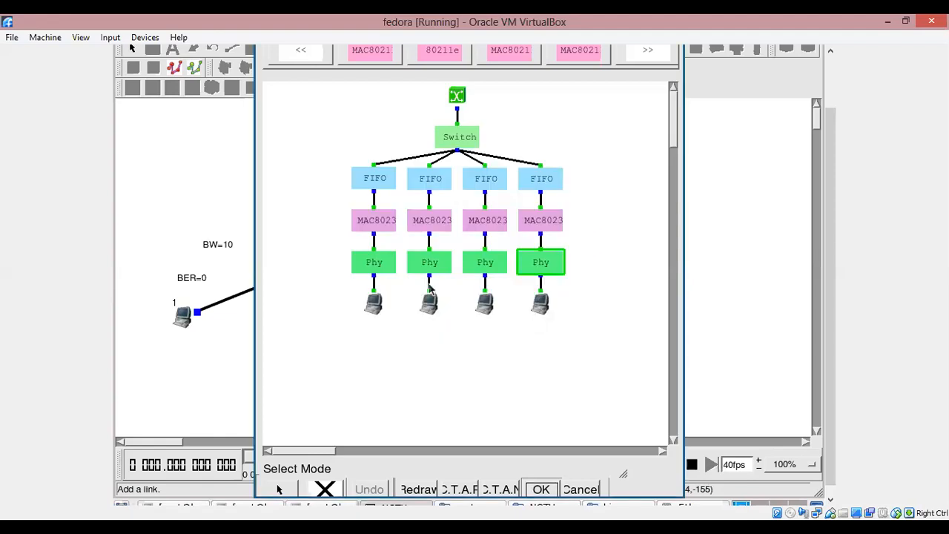
Step: Recheck the Phy module settings of all four switch ports, and close the node editor and the switch settings
double_click(377, 272)
click(544, 198)
click(434, 265)
double_click(432, 264)
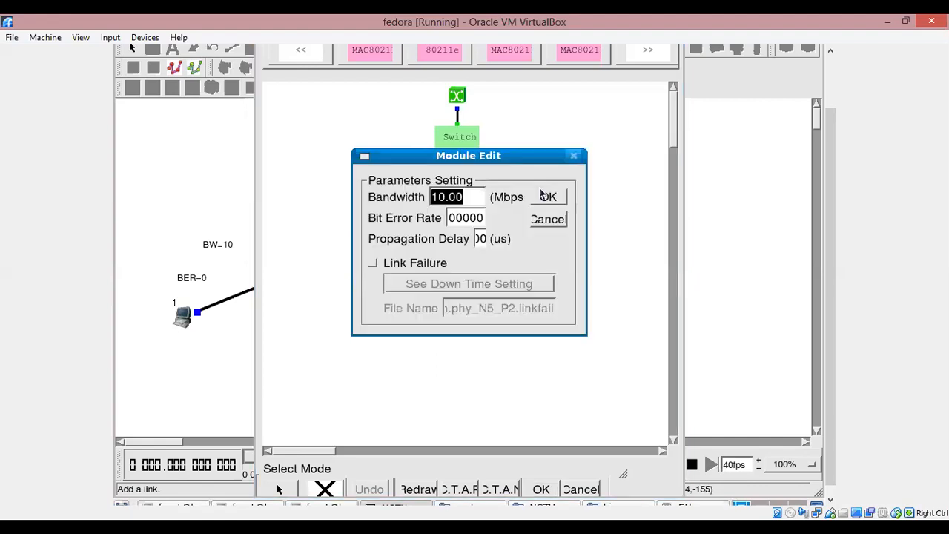
click(547, 197)
click(481, 268)
double_click(481, 268)
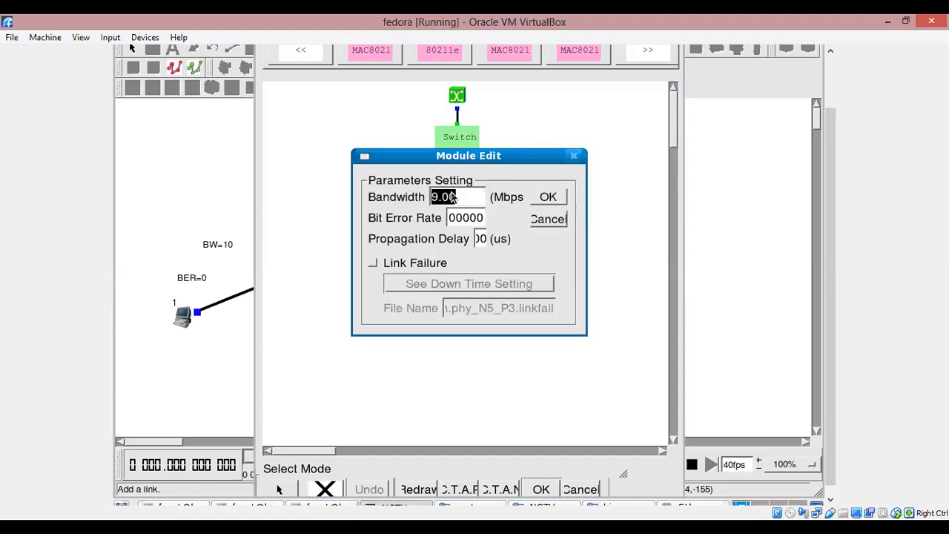
click(557, 222)
click(541, 261)
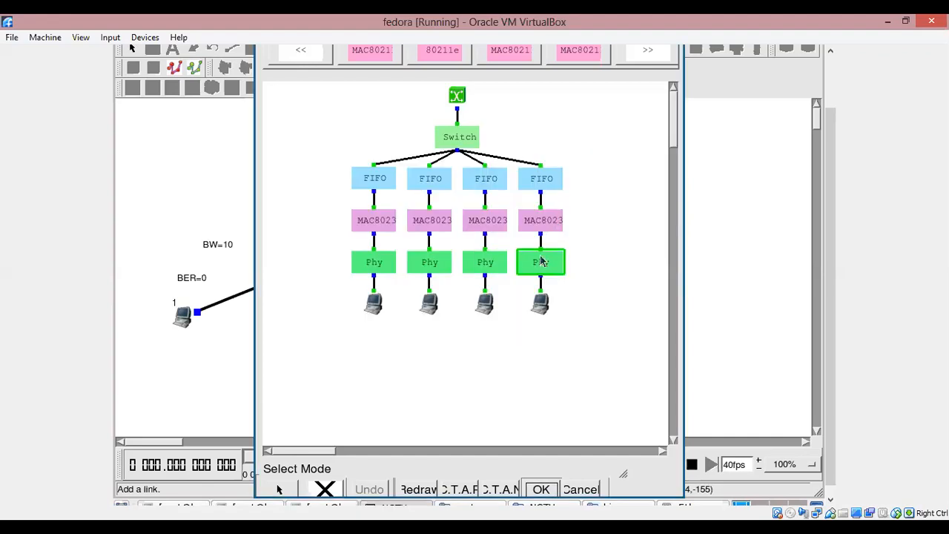
double_click(541, 262)
click(558, 216)
click(548, 489)
click(518, 350)
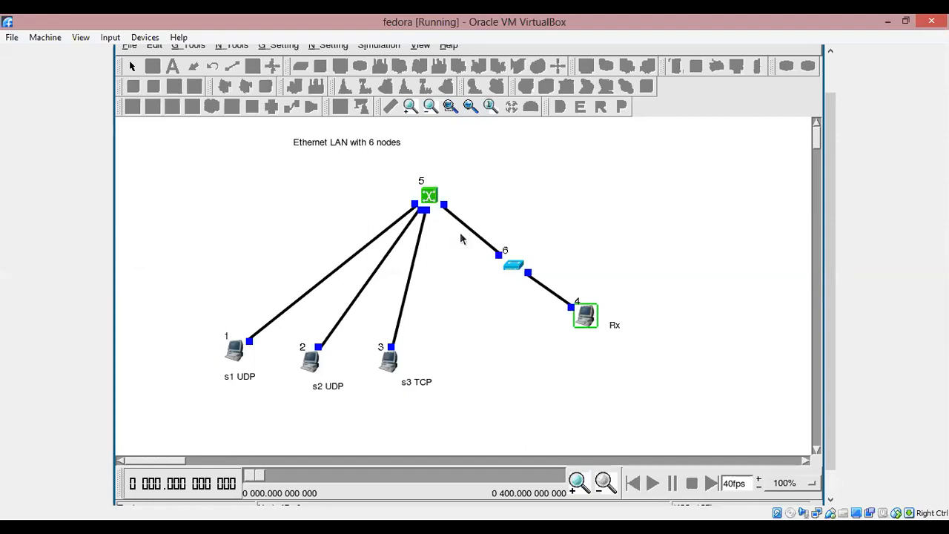
Step: Review the application traffic commands of hosts 1, 2 and 3 in the six-node Ethernet LAN topology
click(234, 353)
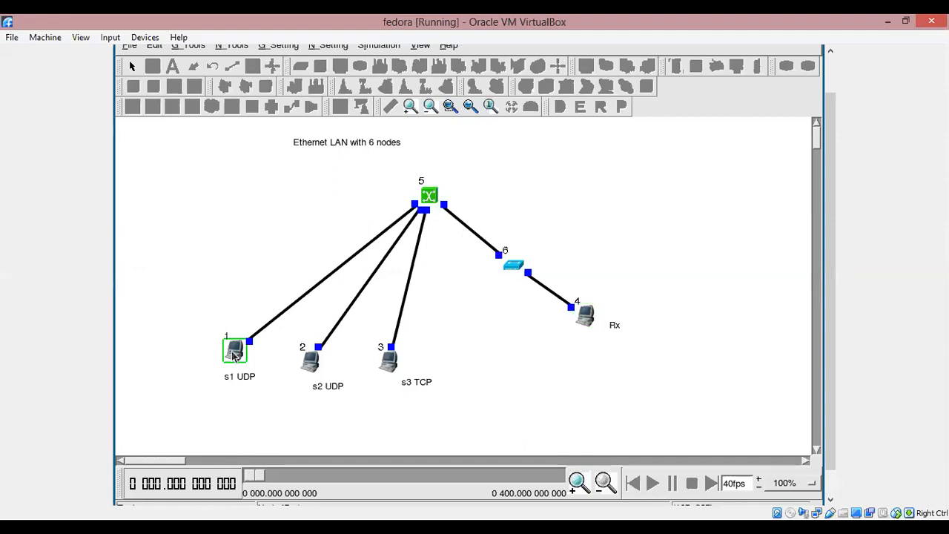
double_click(234, 353)
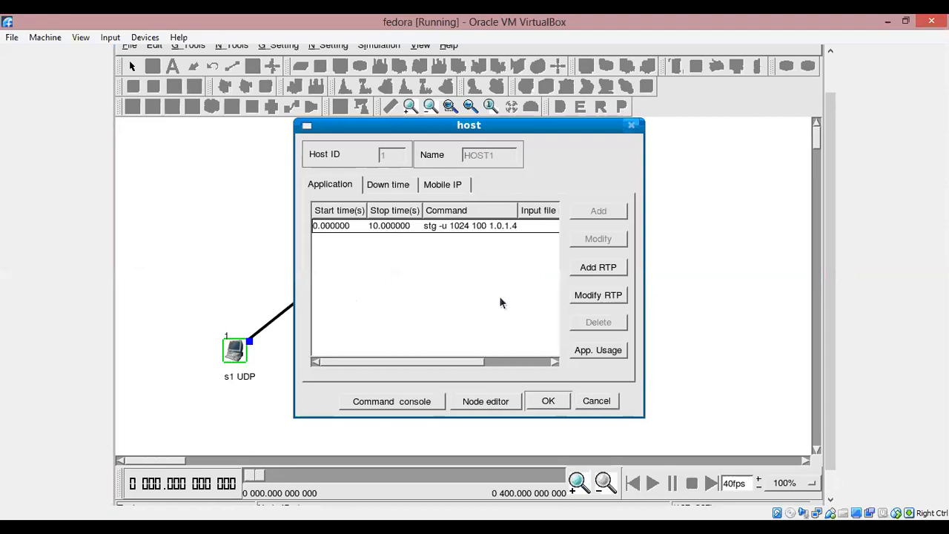
click(548, 402)
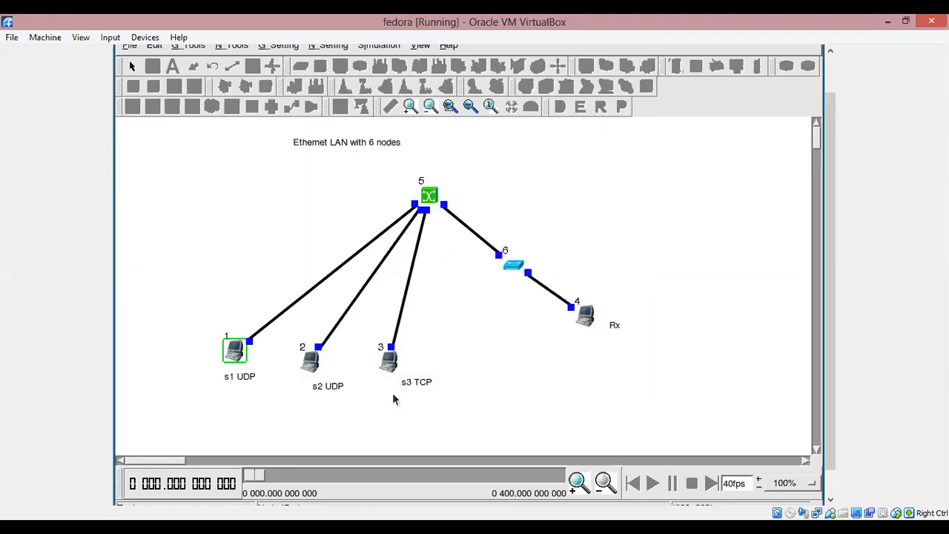
double_click(310, 361)
click(547, 339)
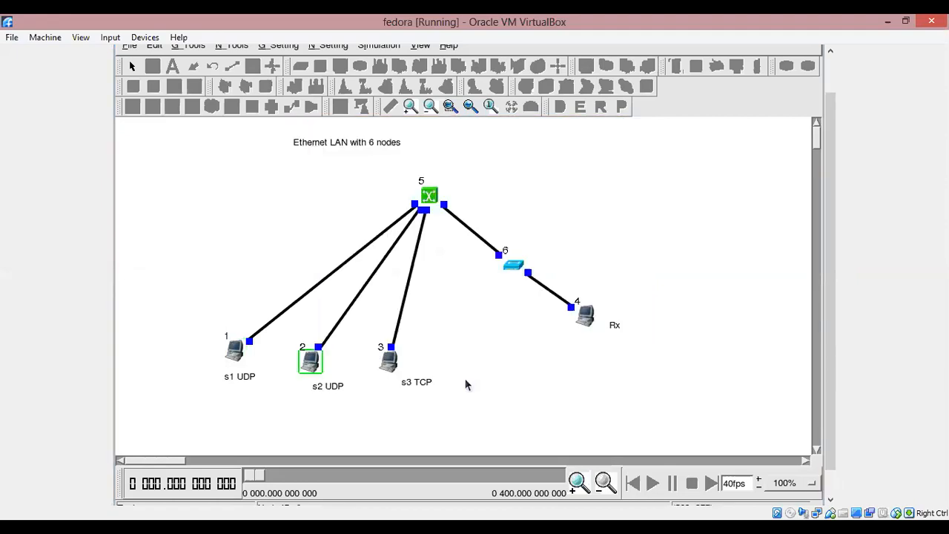
double_click(392, 363)
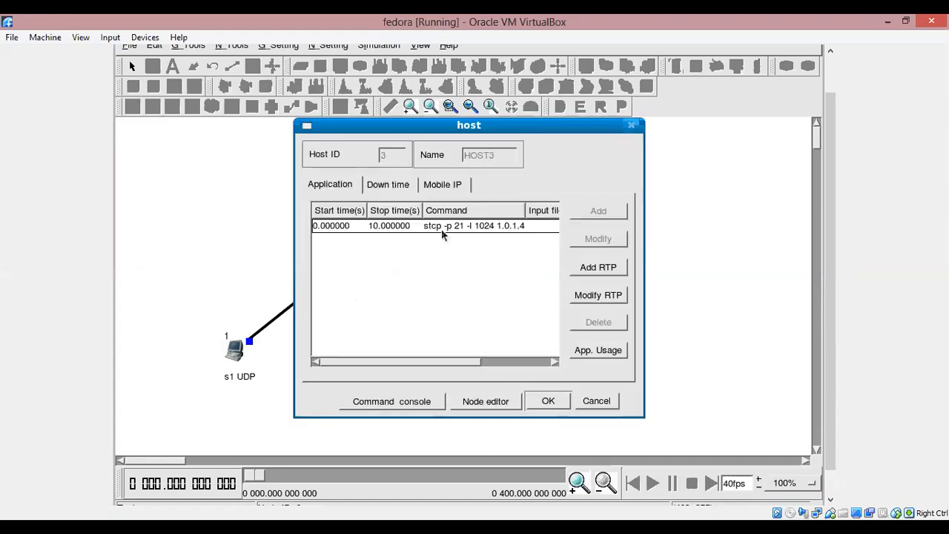
click(548, 405)
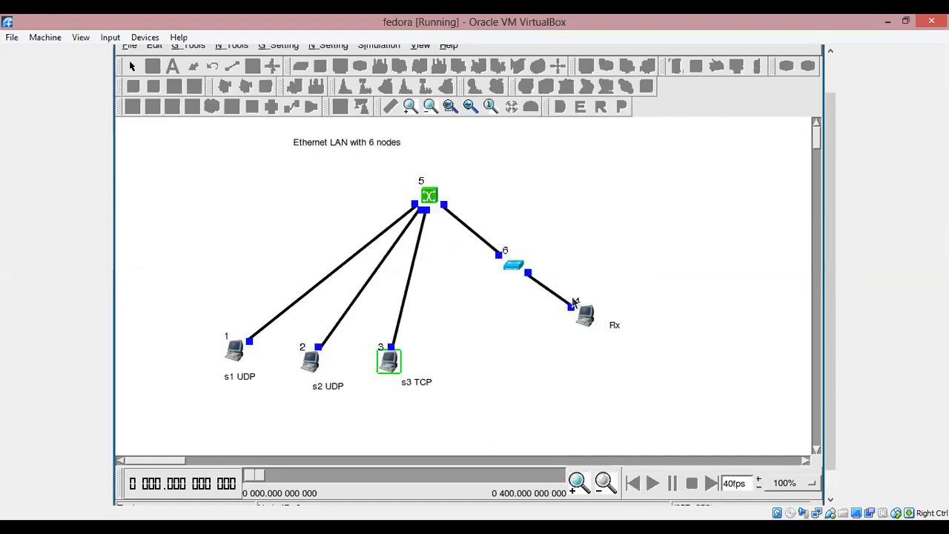
mouse_move(573, 309)
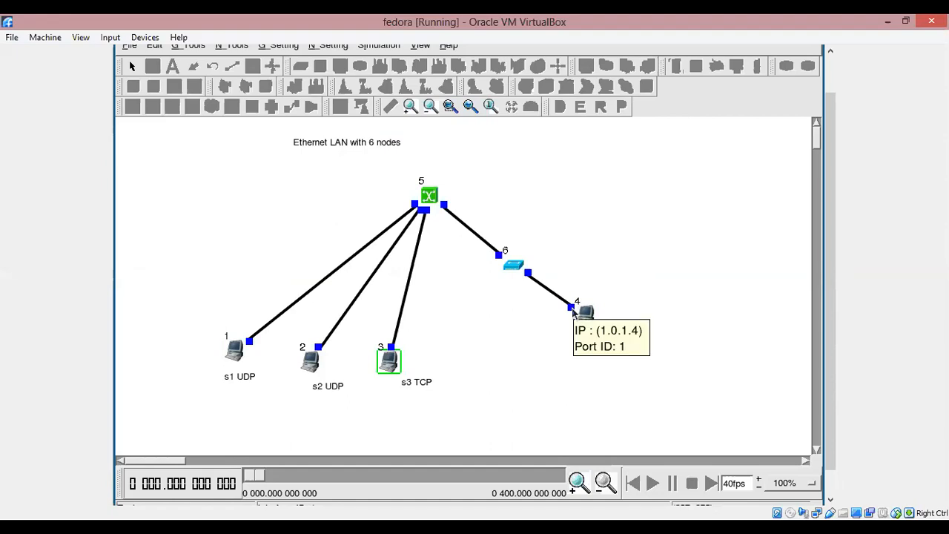
Step: Review the application traffic commands of receiver host 4 and close its settings
double_click(573, 311)
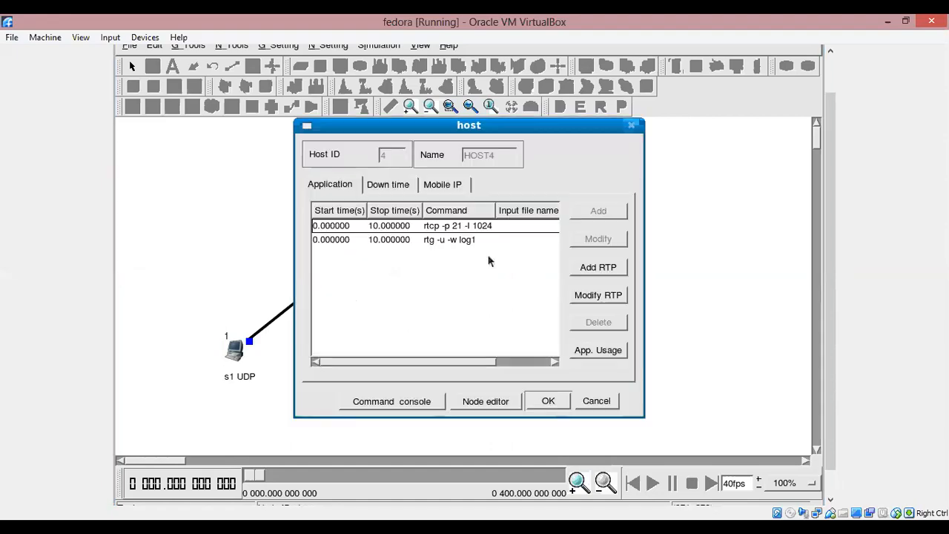
click(548, 400)
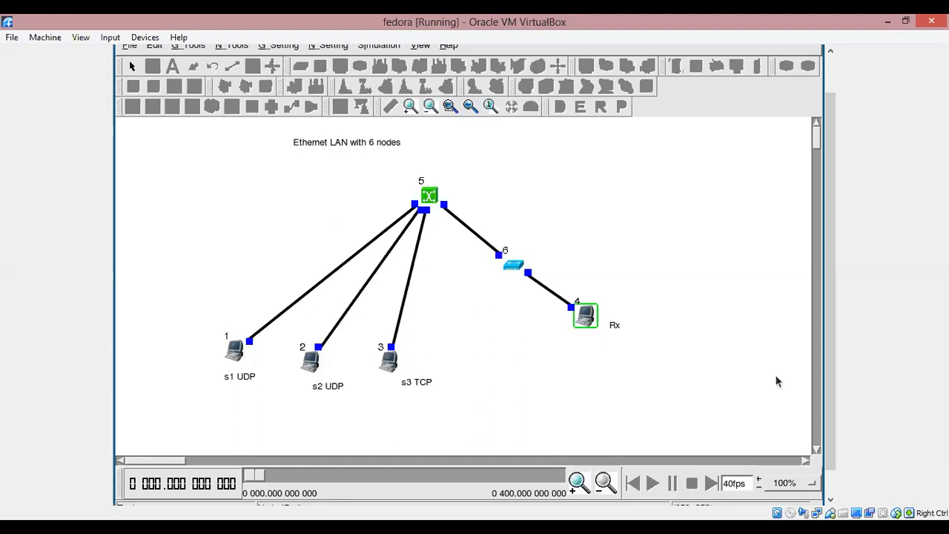
Step: Open a blank performance graph window for plotting the simulation logs
drag(832, 387, 833, 420)
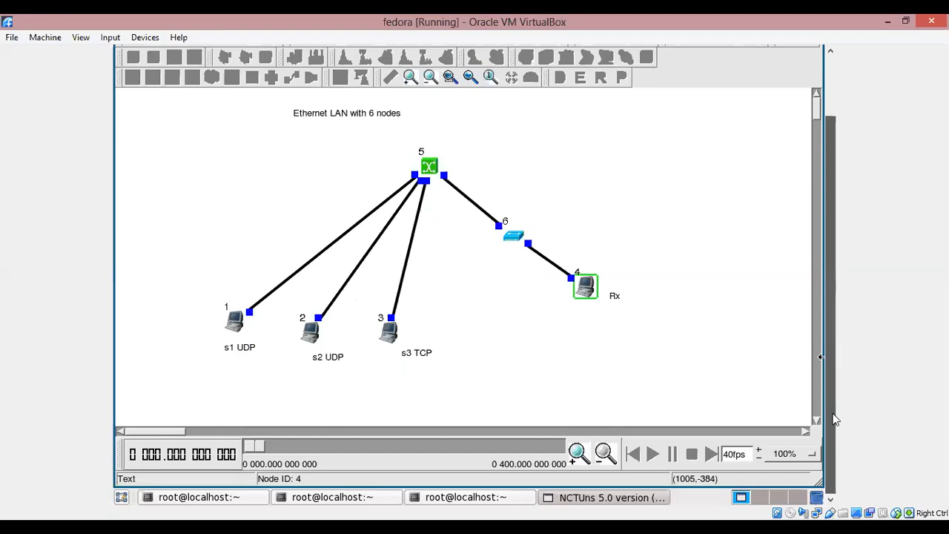
drag(833, 415, 832, 387)
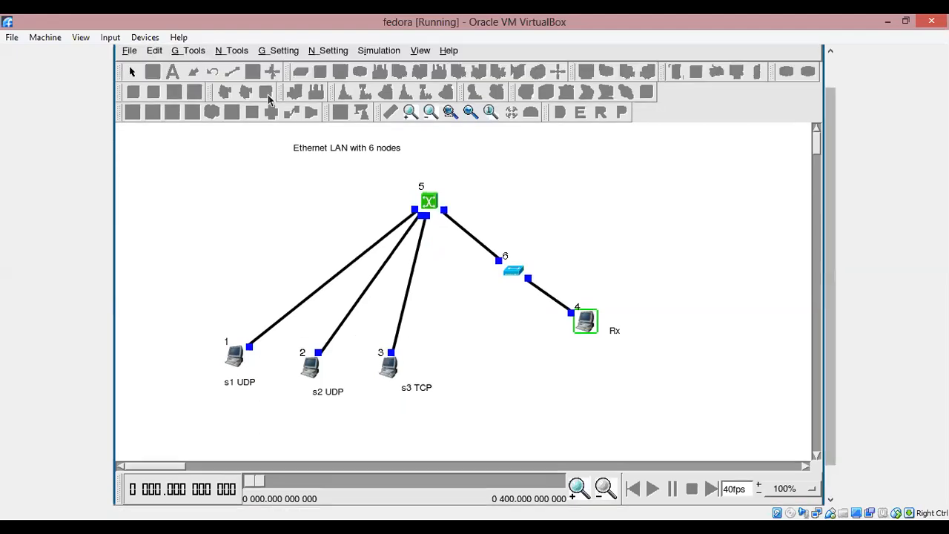
click(184, 51)
click(183, 178)
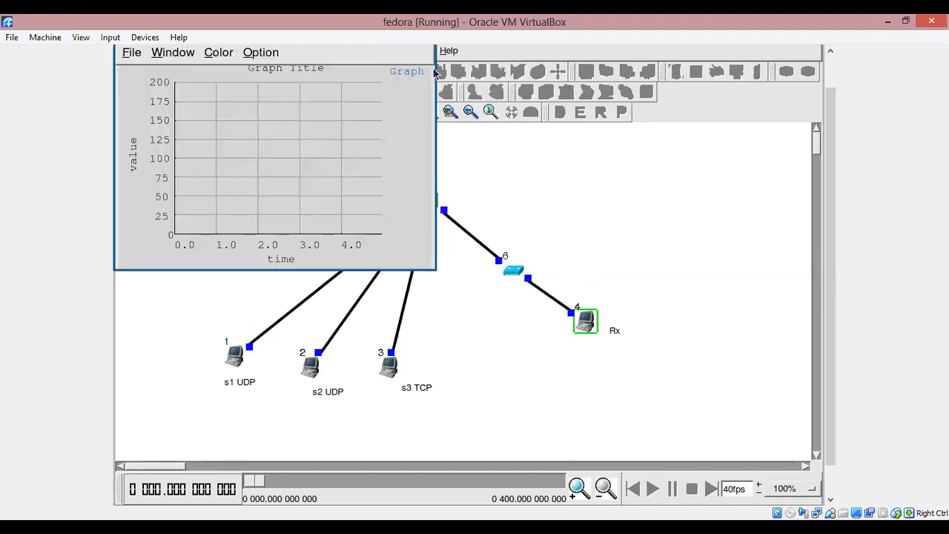
drag(831, 225, 831, 188)
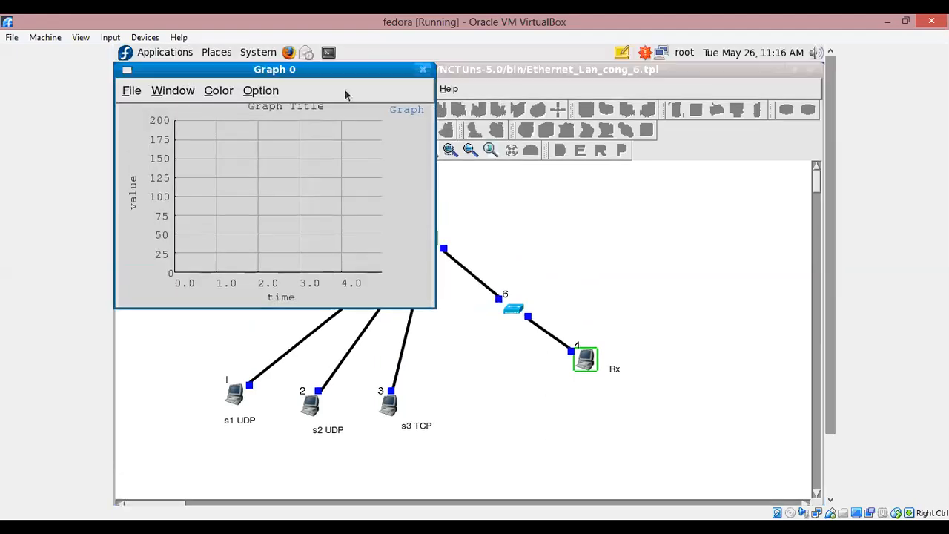
Step: Check the Ethernet_Lan_cong_6.results folder for log files to plot, and close the file selection and the graph window
click(131, 90)
click(136, 131)
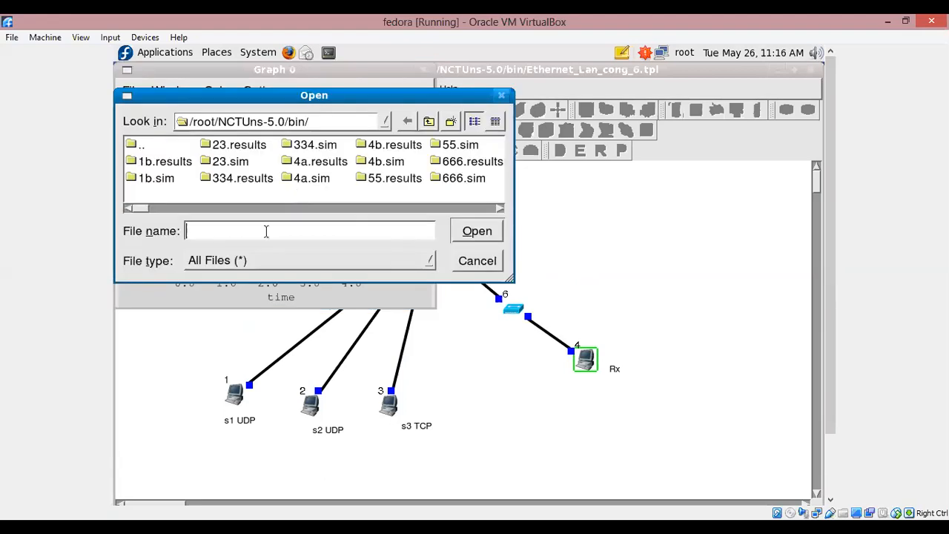
text(e4.results)
click(500, 209)
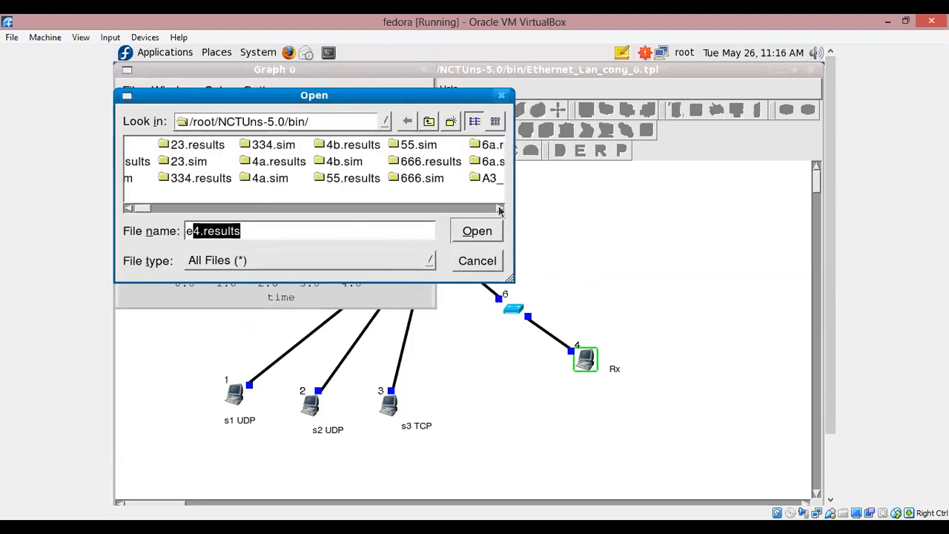
click(500, 209)
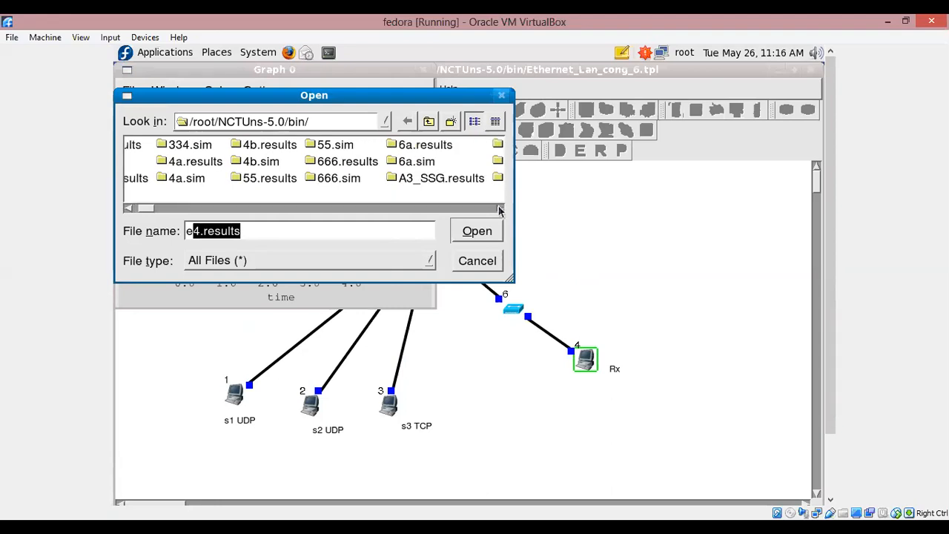
click(500, 209)
double_click(399, 161)
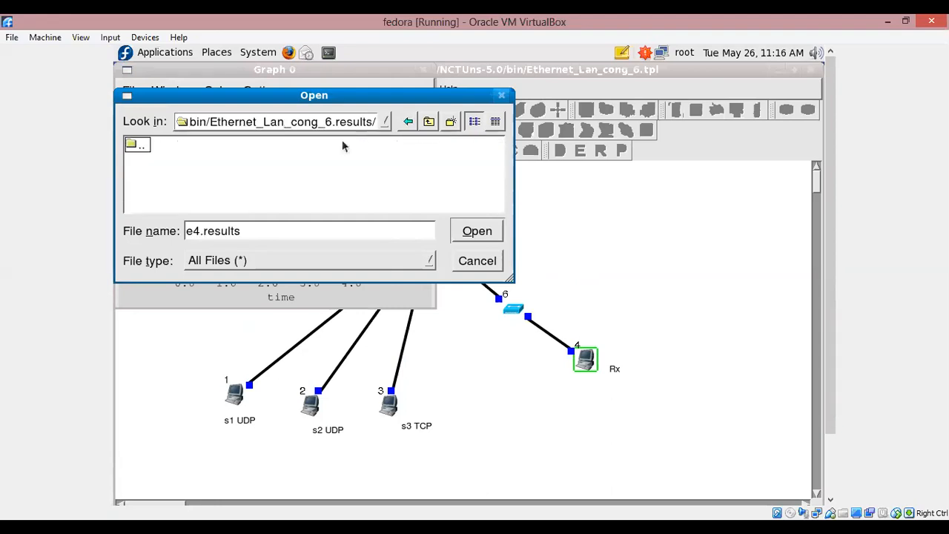
click(136, 146)
double_click(136, 146)
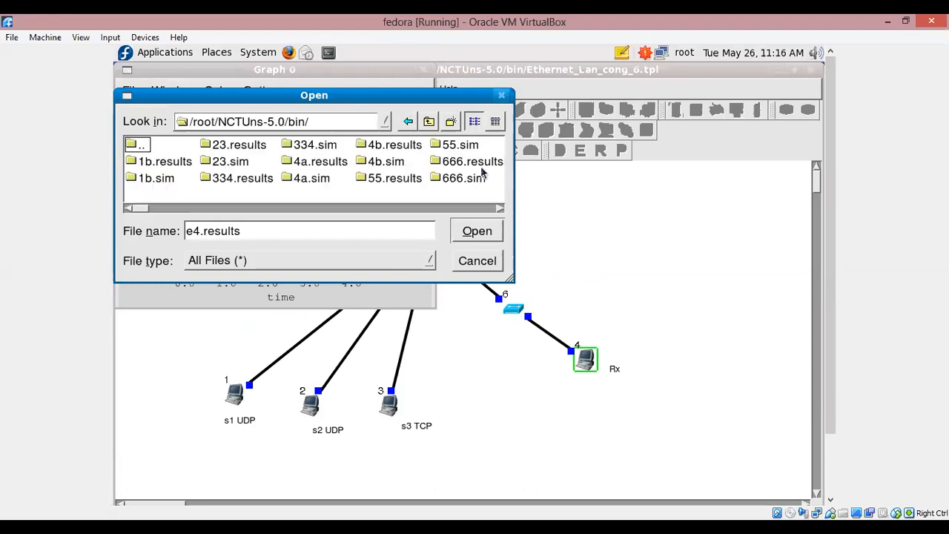
click(501, 96)
click(423, 69)
drag(833, 338, 833, 400)
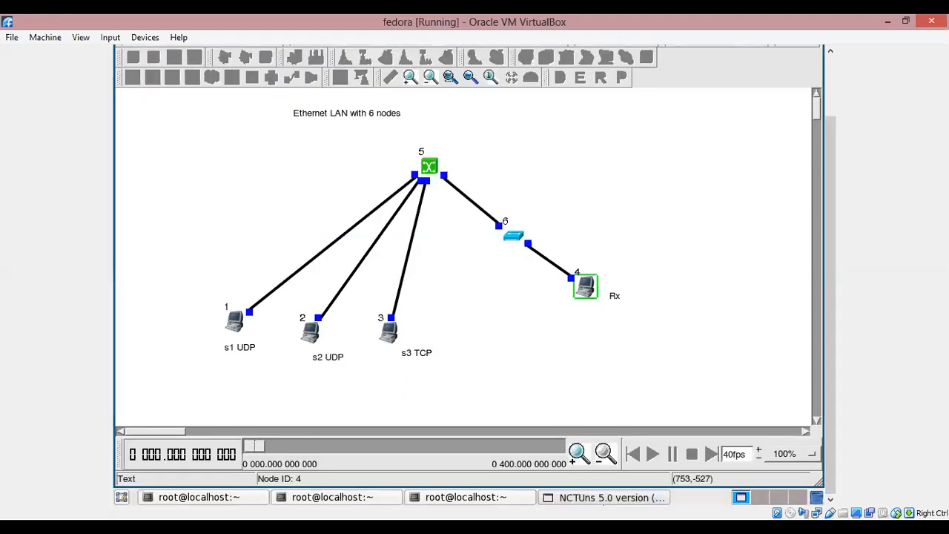